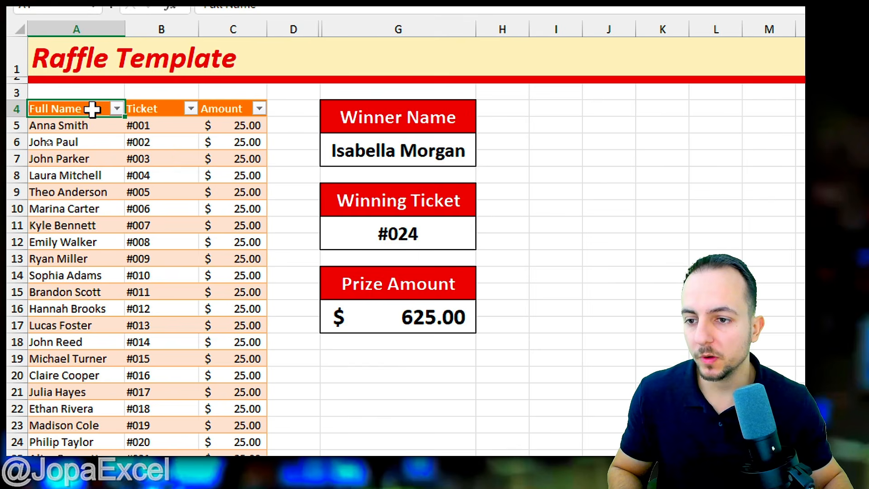
Look over the finished raffle sheet, covering the Full Name, Ticket and Amount list and the winner boxes
{"action": "left_click_drag", "start_coordinate": [88, 109], "coordinate": [114, 345]}
{"action": "scroll", "coordinate": [222, 411], "scroll_direction": "down", "scroll_amount": 1}
{"action": "scroll", "coordinate": [222, 411], "scroll_direction": "down", "scroll_amount": 1}
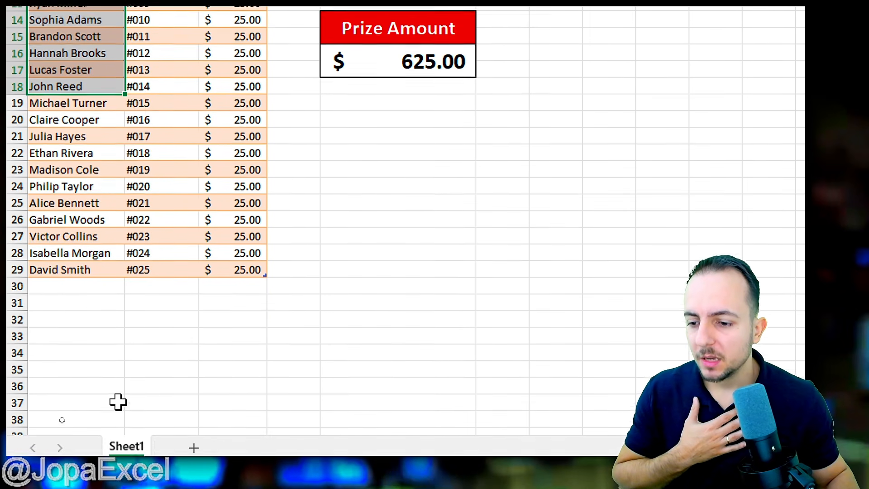
{"action": "left_click", "coordinate": [16, 243]}
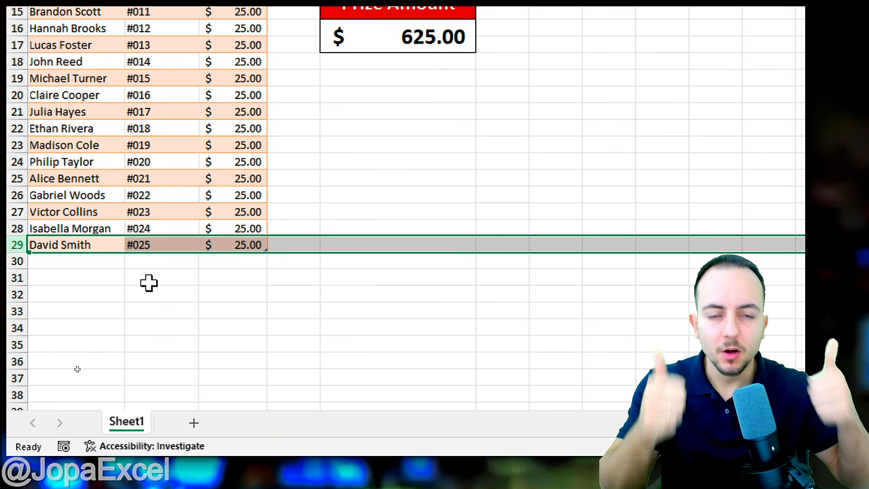
{"action": "scroll", "coordinate": [132, 59], "scroll_direction": "up", "scroll_amount": 9}
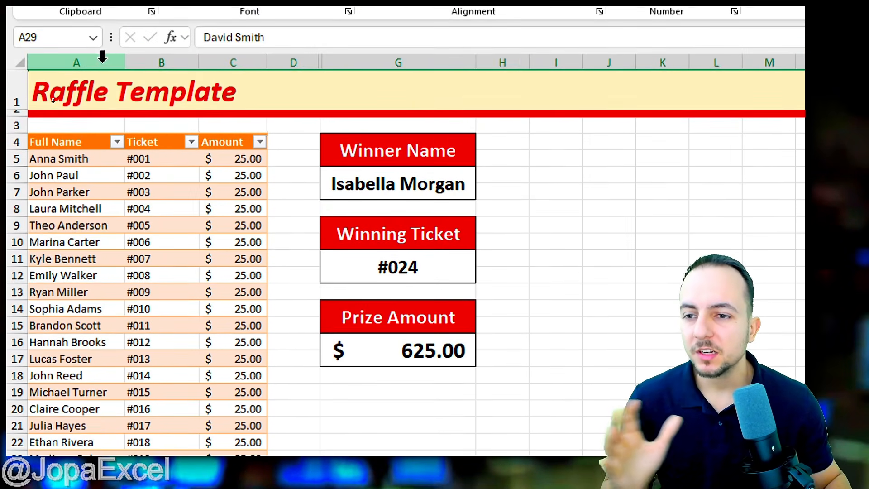
{"action": "left_click_drag", "start_coordinate": [101, 61], "coordinate": [233, 63]}
{"action": "left_click", "coordinate": [82, 142]}
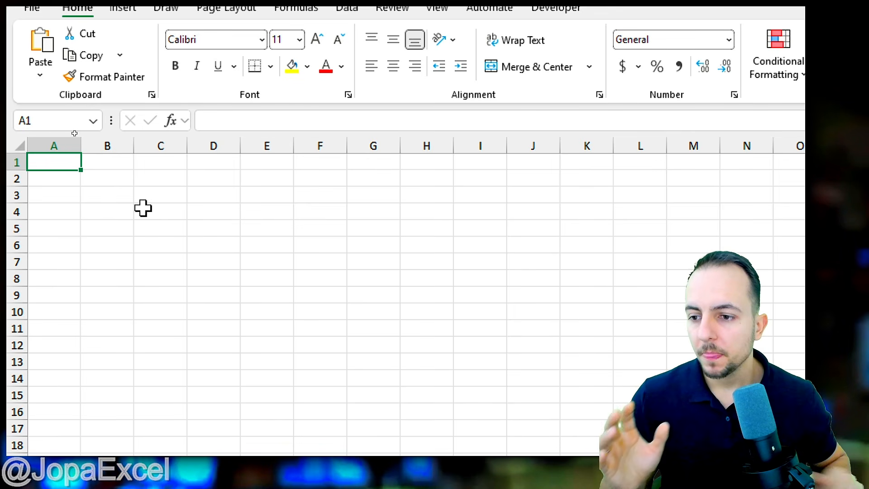
Fill the whole of row 1 with the lightest gold theme color
{"action": "left_click", "coordinate": [16, 162]}
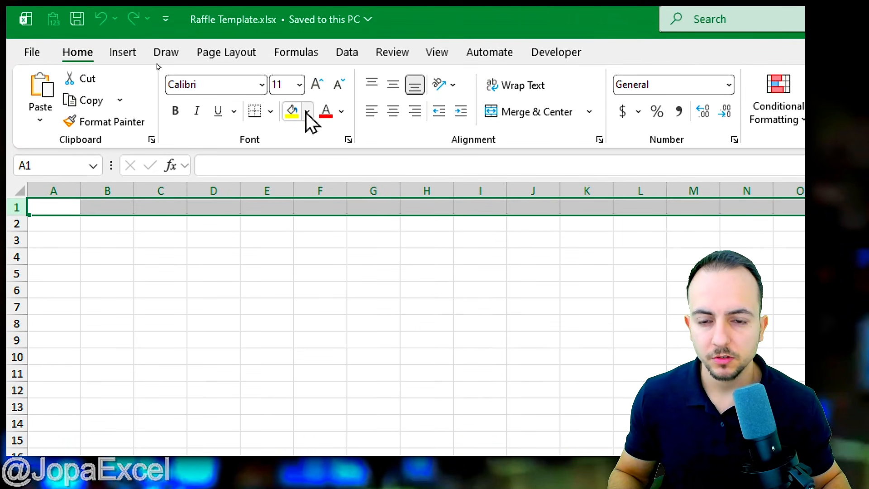
{"action": "left_click", "coordinate": [308, 112]}
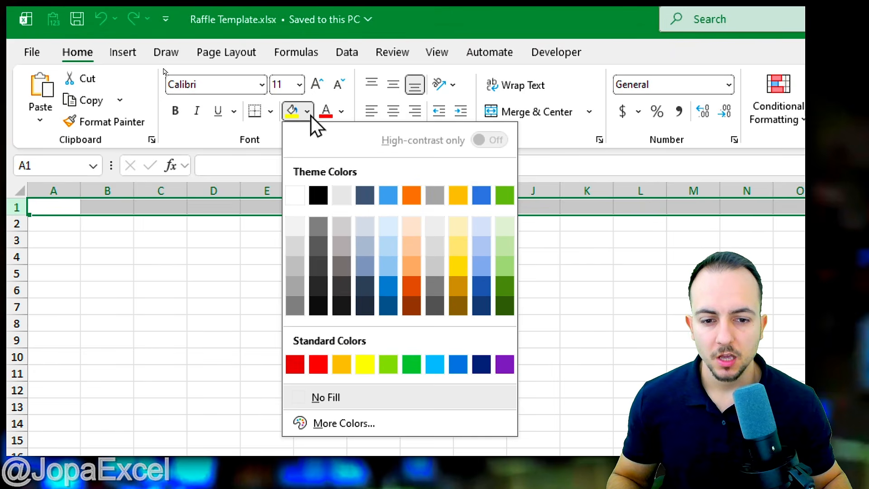
{"action": "left_click", "coordinate": [467, 232]}
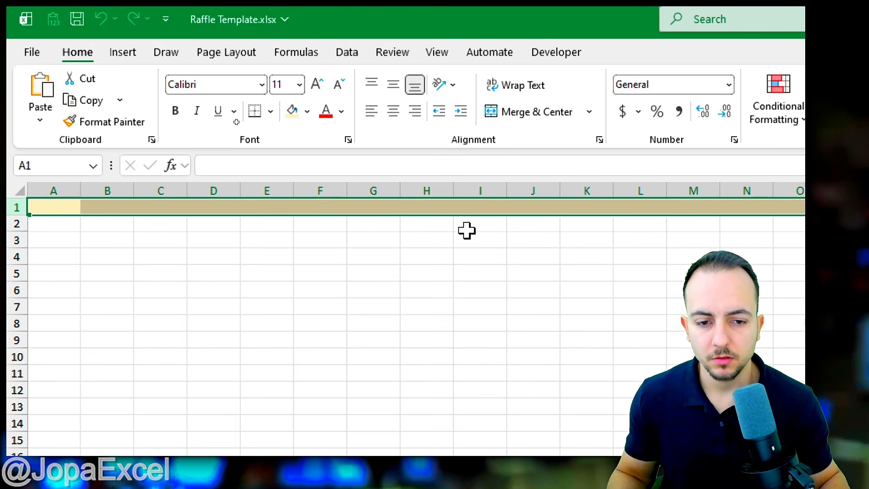
Fill the whole of row 2 with red, shrink it to a thin stripe and make row 1 taller
{"action": "left_click", "coordinate": [16, 224]}
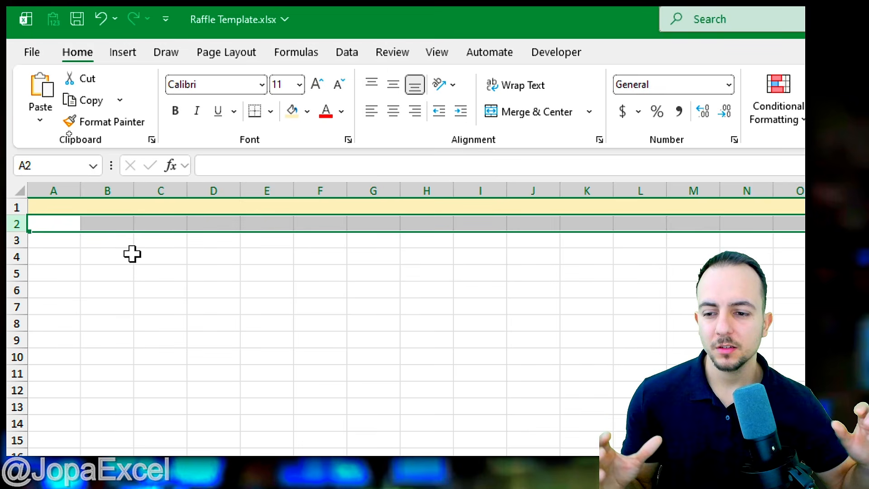
{"action": "left_click", "coordinate": [308, 110]}
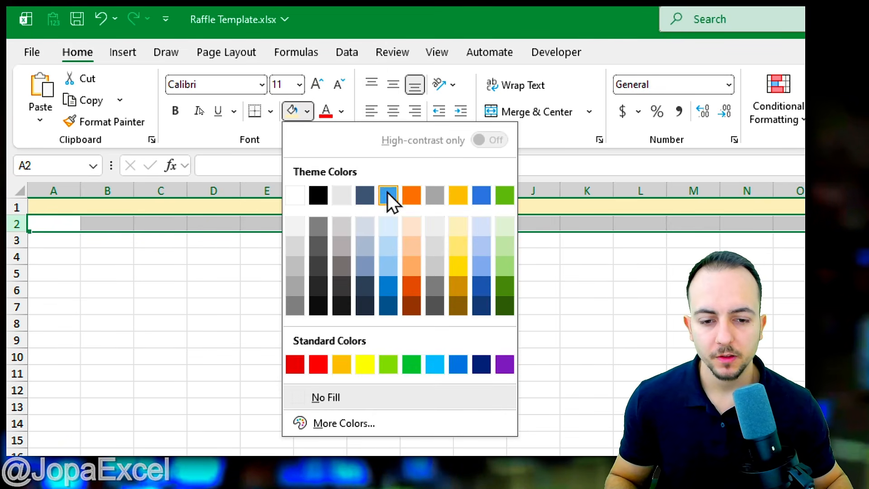
{"action": "left_click", "coordinate": [313, 367]}
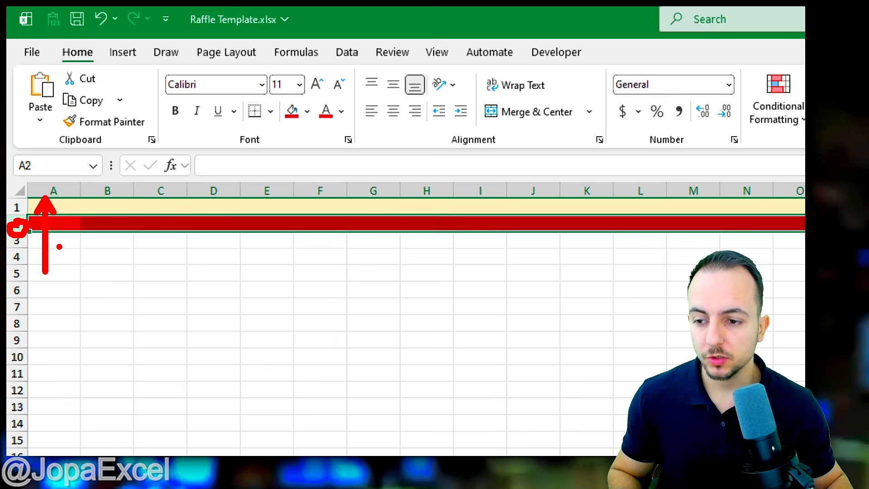
{"action": "mouse_move", "coordinate": [22, 229]}
{"action": "left_mouse_down"}
{"action": "mouse_move", "coordinate": [52, 218]}
{"action": "mouse_move", "coordinate": [22, 217]}
{"action": "mouse_move", "coordinate": [31, 236]}
{"action": "left_mouse_up"}
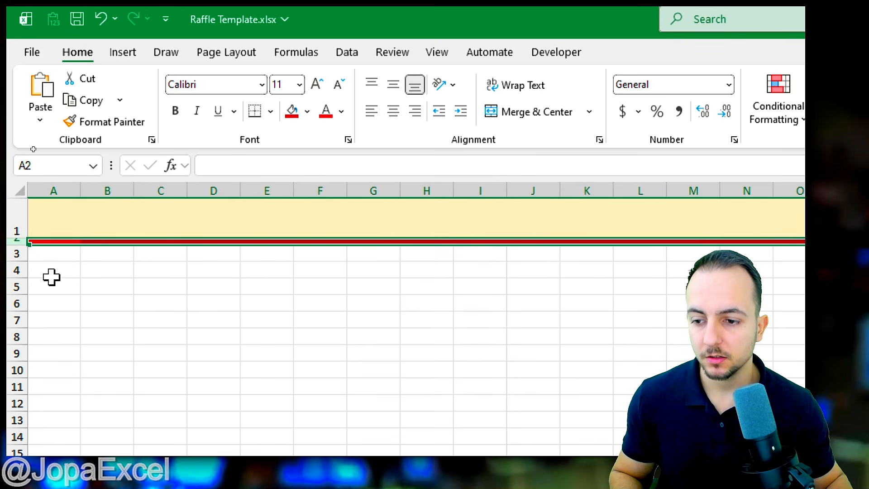
{"action": "left_click", "coordinate": [68, 288]}
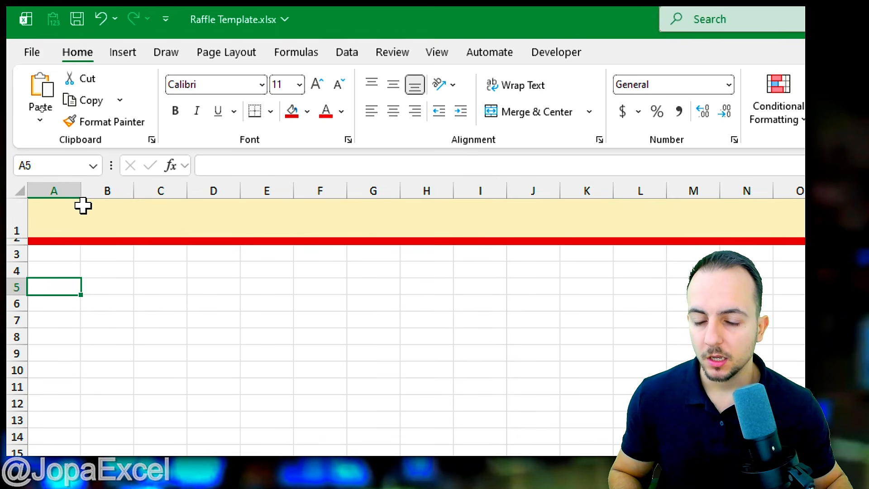
Enter the title "Raffle Template" in cell A1, keeping that cell selected
{"action": "left_click", "coordinate": [62, 226]}
{"action": "type", "text": "Raffl"}
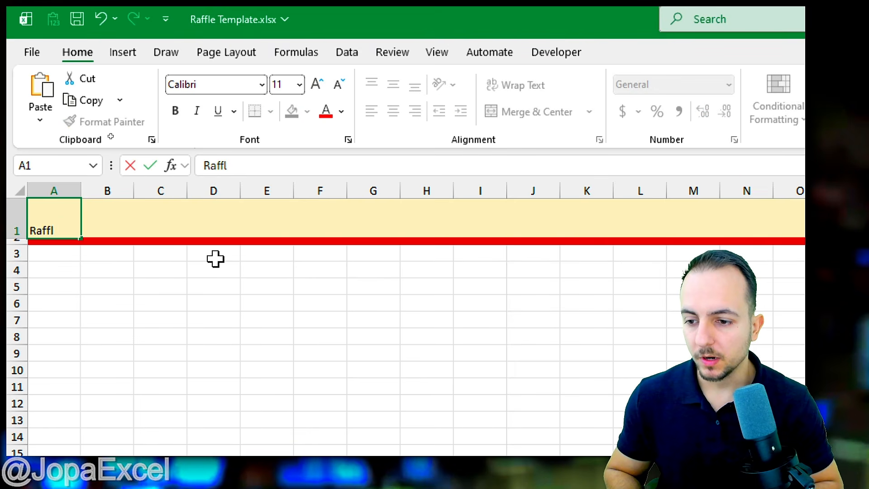
{"action": "type", "text": "e Template"}
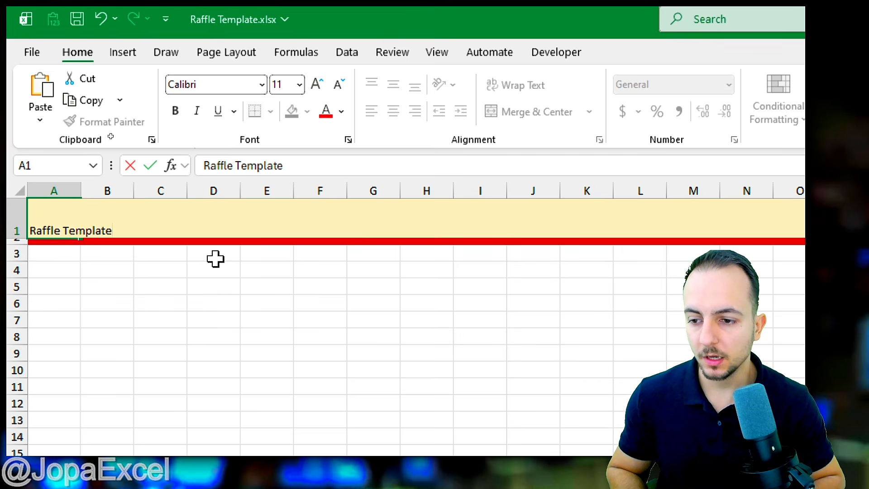
{"action": "key", "text": "ctrl+Return"}
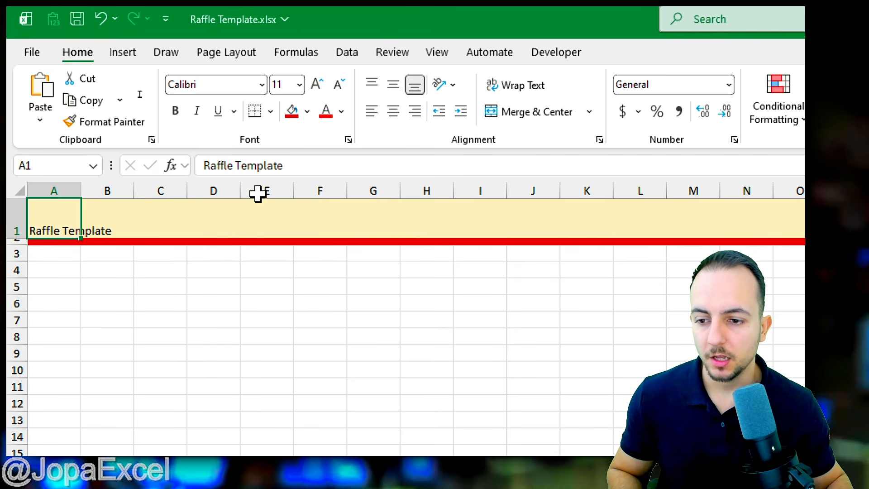
Increase the font size of the title in A1 to 28
{"action": "left_click", "coordinate": [316, 84]}
{"action": "left_click", "coordinate": [316, 84]}
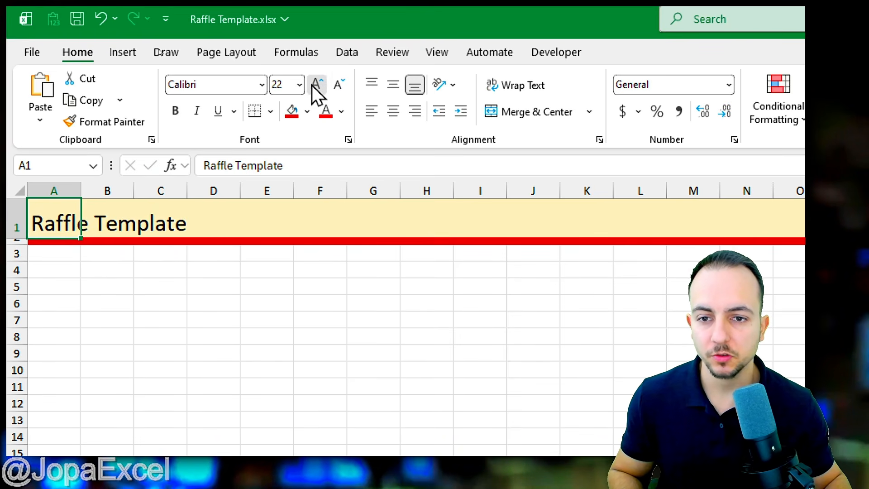
{"action": "left_click", "coordinate": [316, 84]}
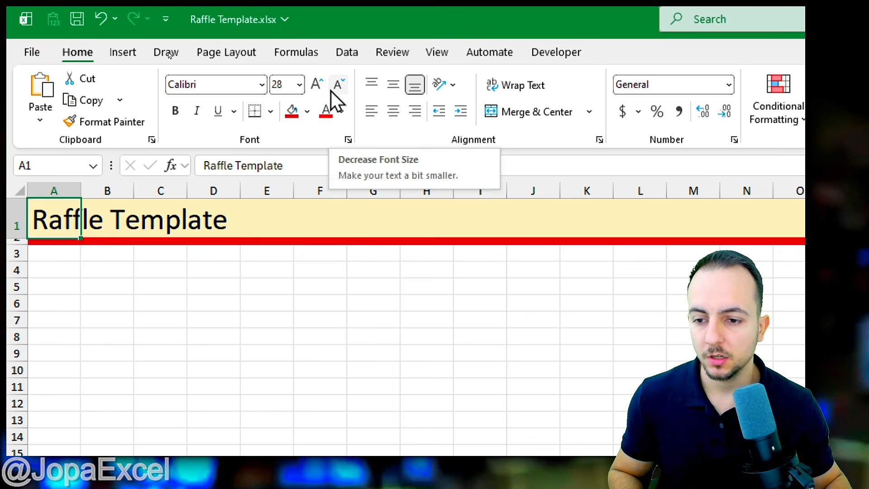
Align the title in A1 to the middle vertically and to the left horizontally
{"action": "left_click", "coordinate": [394, 88]}
{"action": "left_click", "coordinate": [378, 111]}
{"action": "left_click", "coordinate": [392, 113]}
{"action": "left_click", "coordinate": [411, 116]}
{"action": "left_click", "coordinate": [395, 116]}
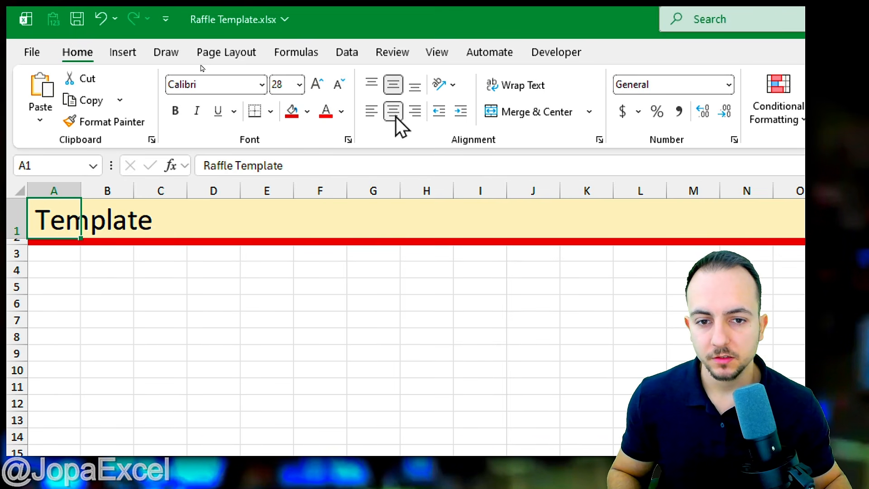
{"action": "left_click", "coordinate": [395, 116]}
{"action": "left_click", "coordinate": [368, 116]}
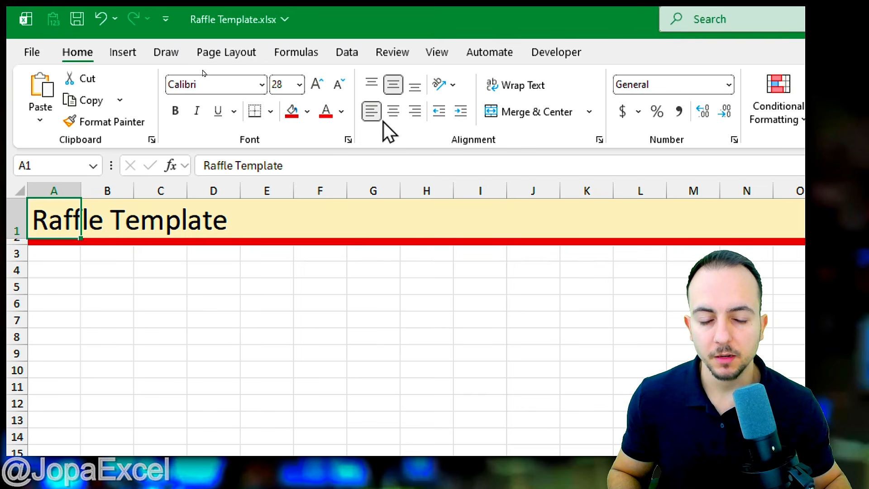
Format the title in A1 with red font color, bold and italic
{"action": "left_click", "coordinate": [342, 112]}
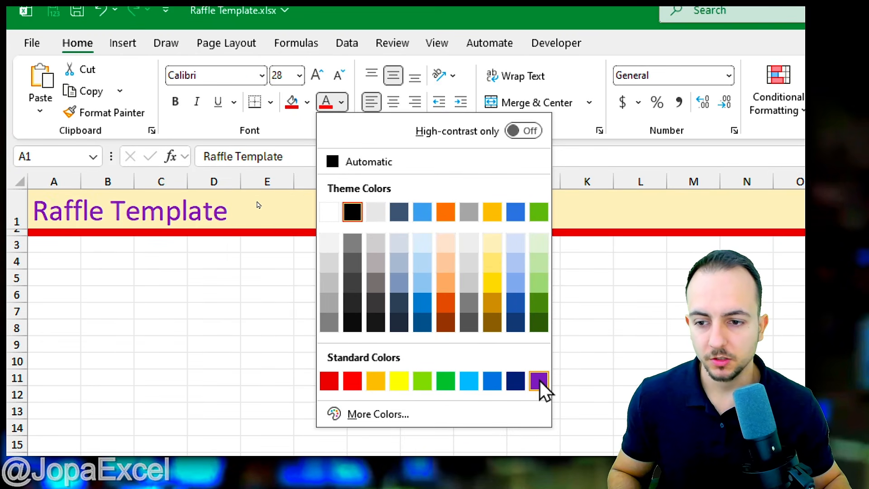
{"action": "left_click", "coordinate": [335, 388]}
{"action": "left_click", "coordinate": [177, 107]}
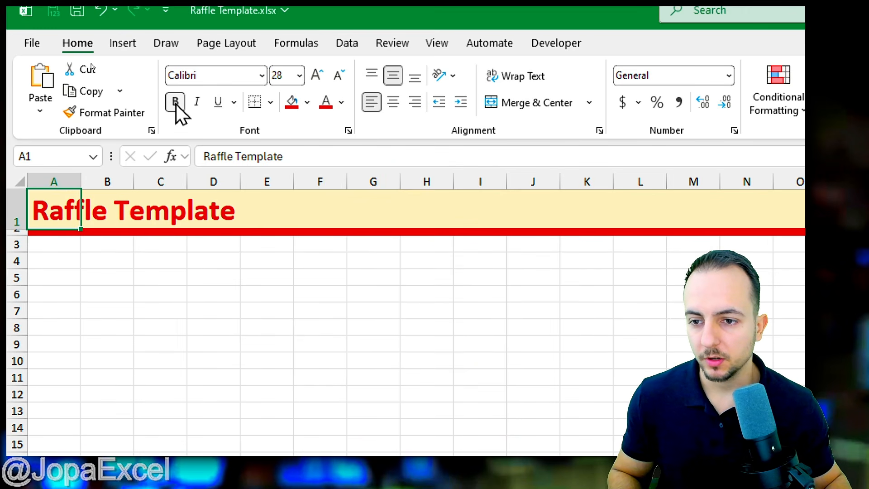
{"action": "left_click", "coordinate": [194, 111]}
{"action": "left_click", "coordinate": [194, 111]}
{"action": "left_click", "coordinate": [195, 111]}
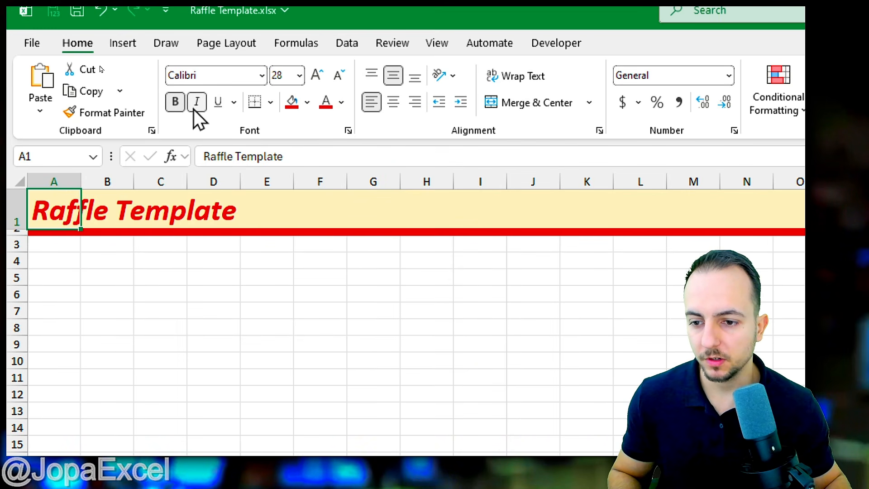
{"action": "left_click", "coordinate": [88, 263]}
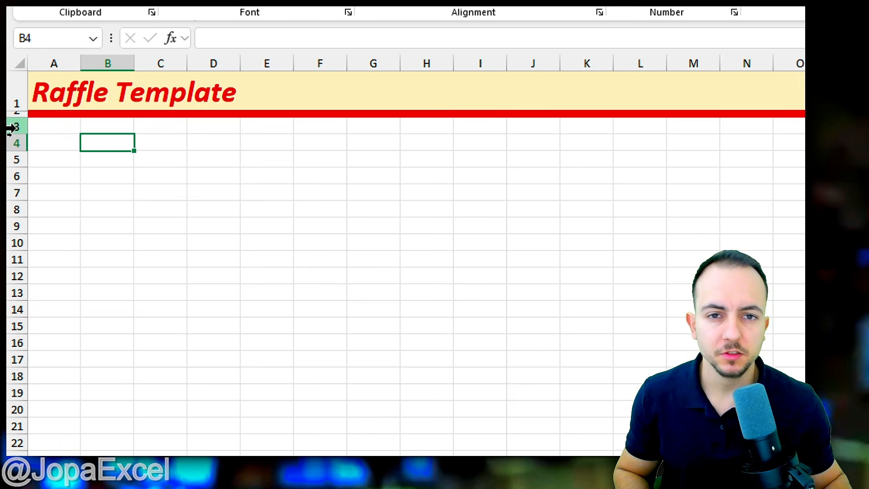
{"action": "left_click_drag", "start_coordinate": [12, 128], "coordinate": [10, 177]}
{"action": "left_click_drag", "start_coordinate": [11, 126], "coordinate": [15, 181]}
{"action": "left_click", "coordinate": [15, 190]}
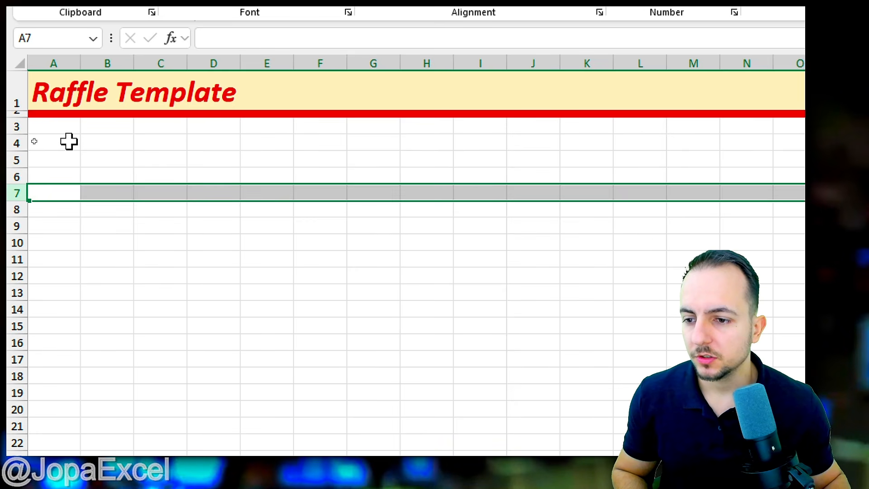
Enter the headers Full Name, Ticket and Amount in cells A7 to C7, and widen columns A to C
{"action": "left_click", "coordinate": [45, 192]}
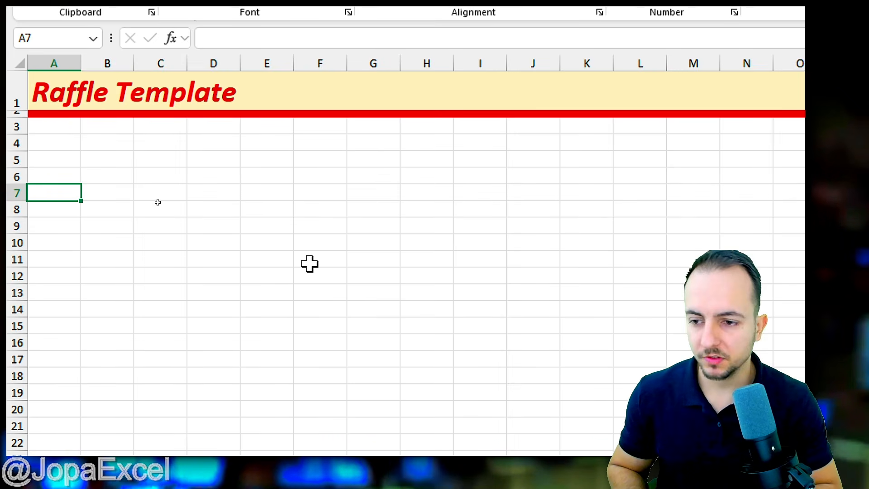
{"action": "type", "text": "Na"}
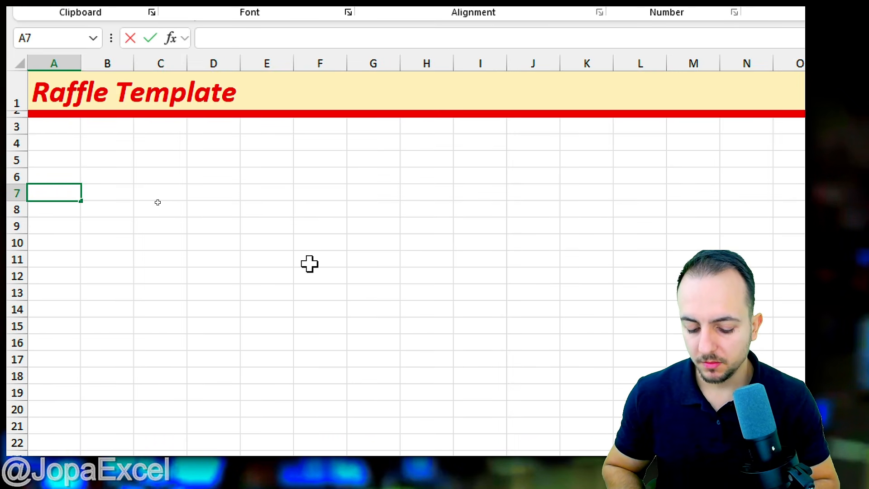
{"action": "type", "text": "Full Name"}
{"action": "key", "text": "Tab"}
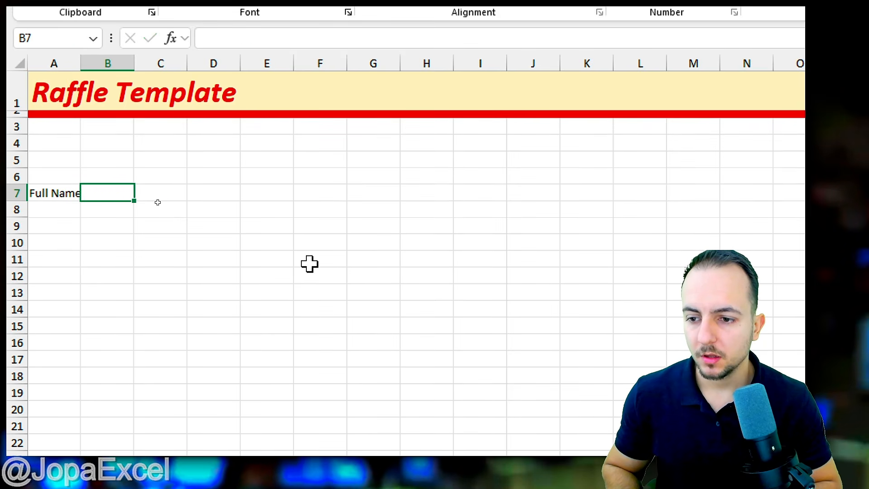
{"action": "type", "text": "Ti"}
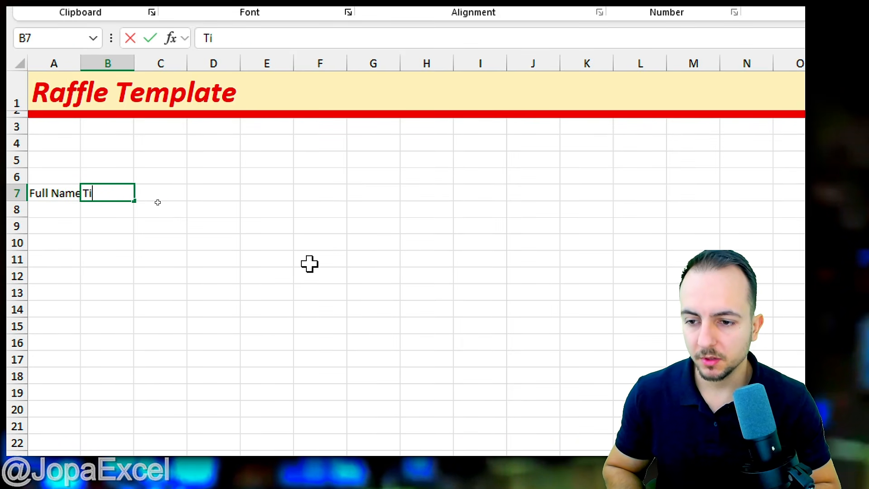
{"action": "type", "text": "cket"}
{"action": "key", "text": "Tab"}
{"action": "type", "text": "mount"}
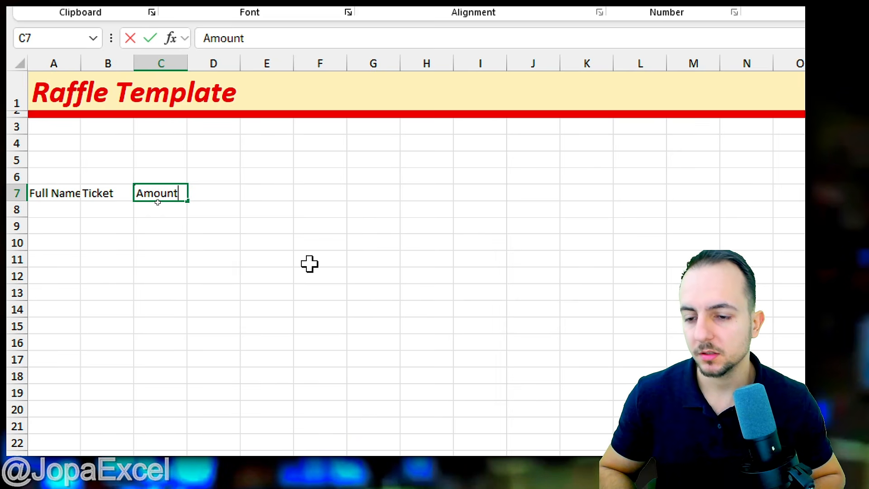
{"action": "key", "text": "Return"}
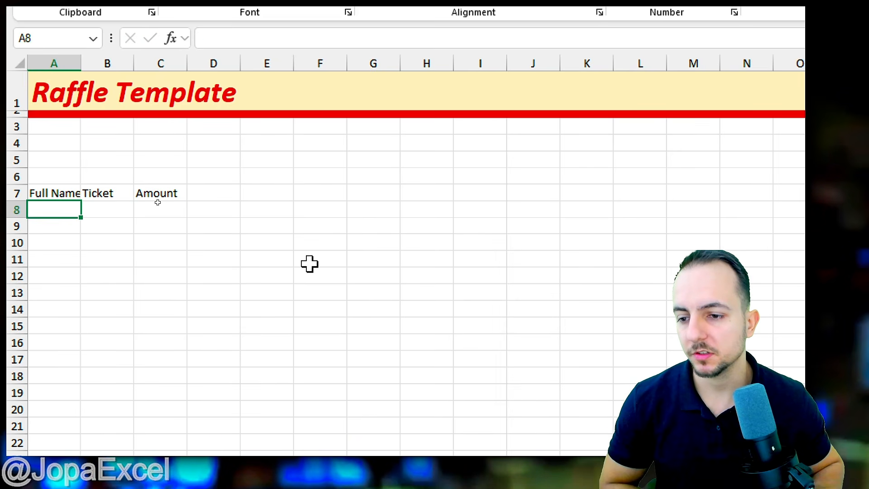
{"action": "left_click_drag", "start_coordinate": [85, 64], "coordinate": [125, 68]}
{"action": "left_click_drag", "start_coordinate": [180, 64], "coordinate": [267, 64]}
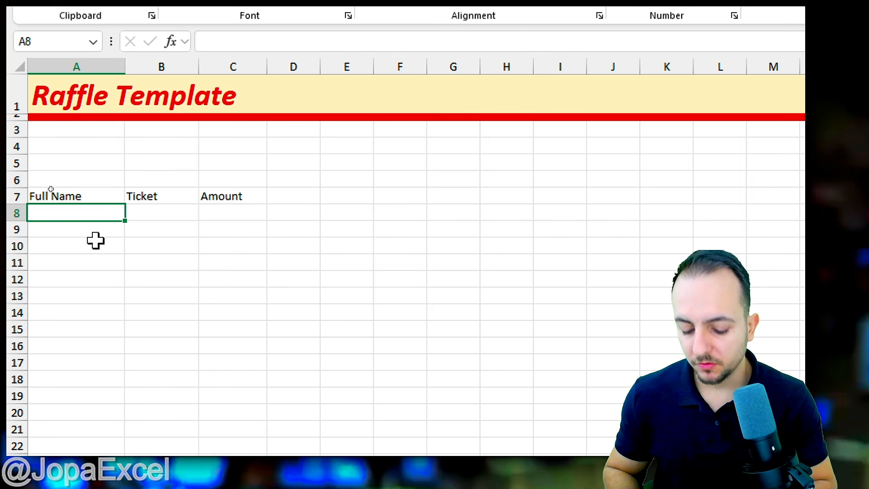
Enter the first participant in row 8 with a full name, ticket #001 and amount 25
{"action": "type", "text": "nna Smith"}
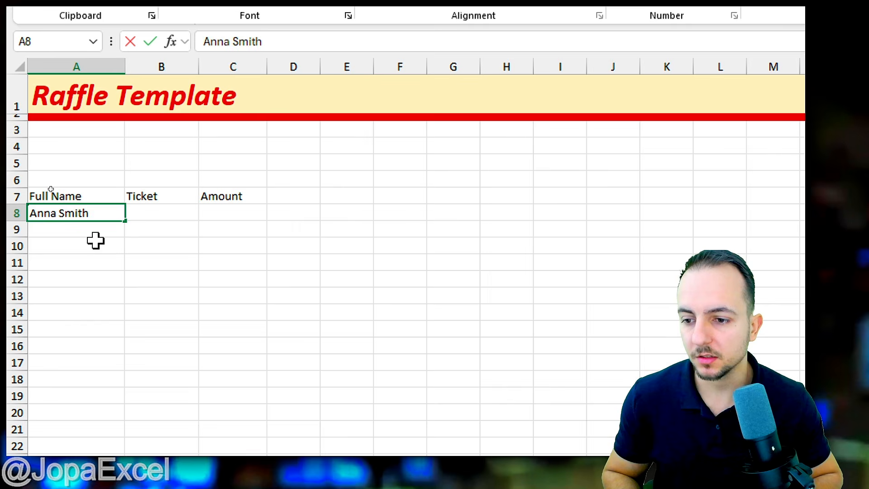
{"action": "key", "text": "Return"}
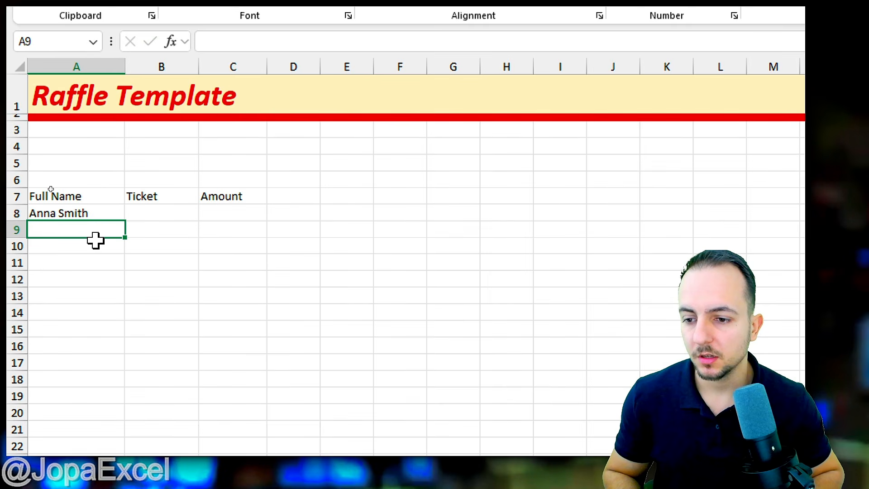
{"action": "left_click", "coordinate": [167, 209]}
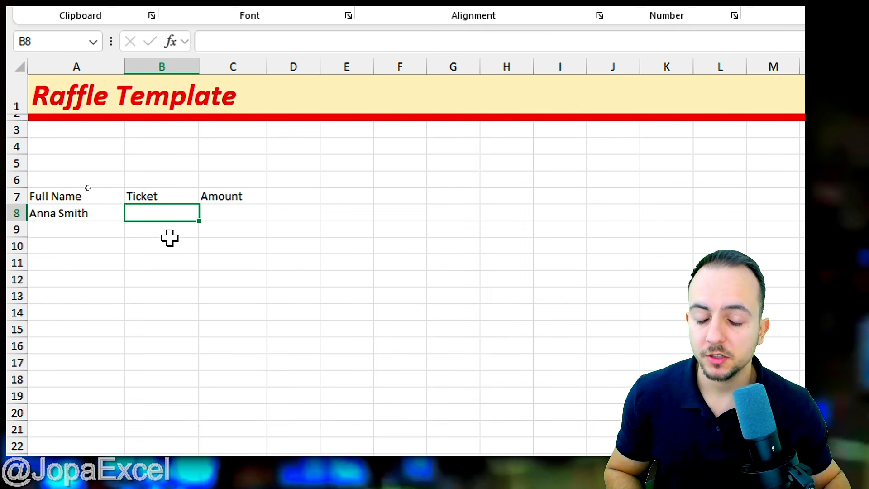
{"action": "type", "text": "#"}
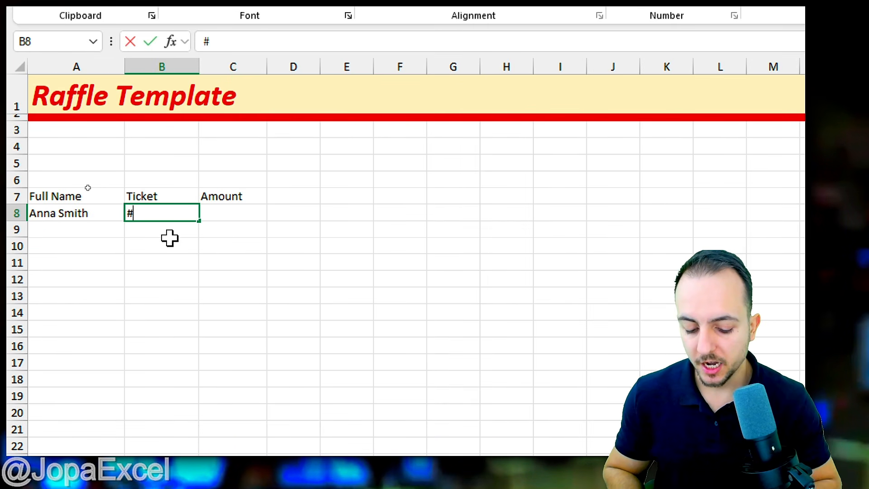
{"action": "type", "text": "001"}
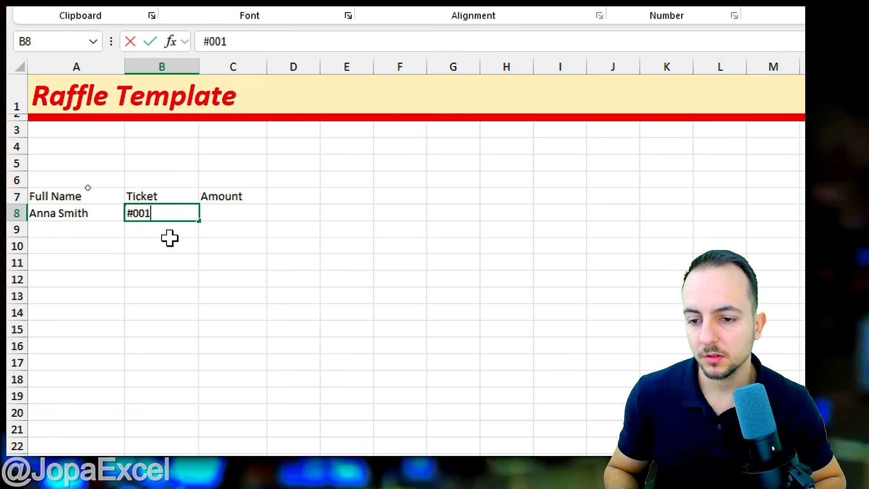
{"action": "key", "text": "Return"}
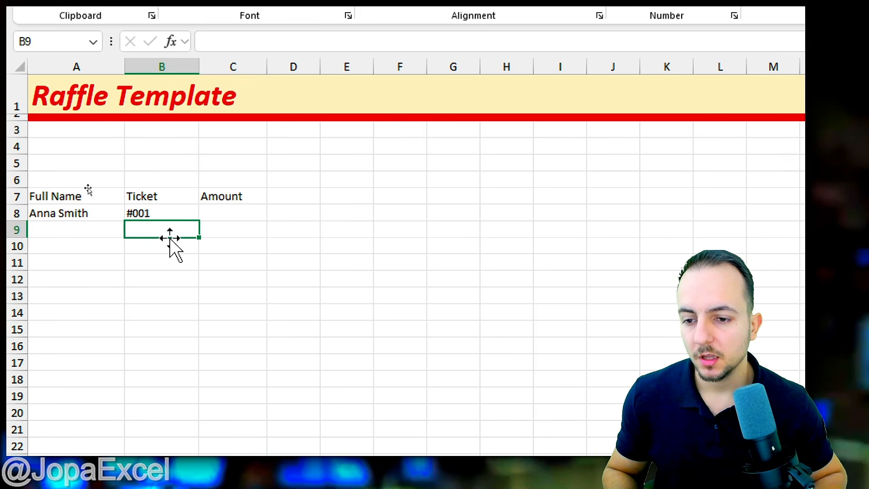
{"action": "left_click", "coordinate": [207, 216]}
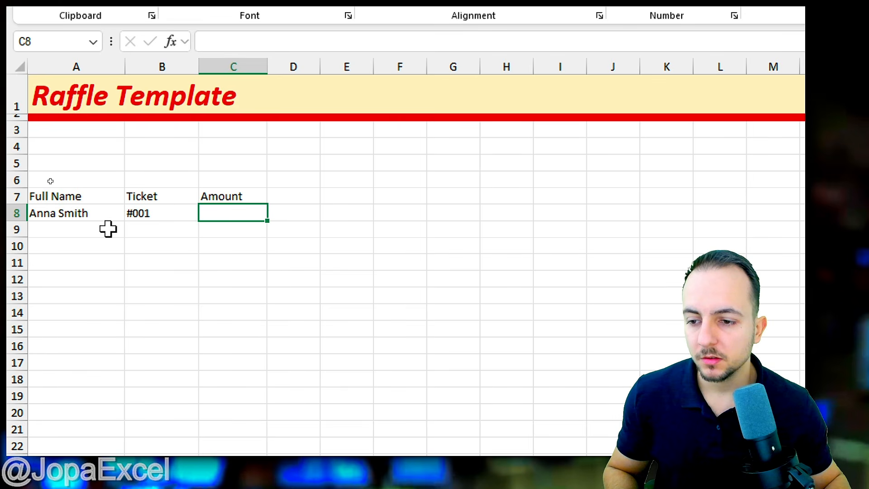
{"action": "type", "text": "25"}
{"action": "key", "text": "Return"}
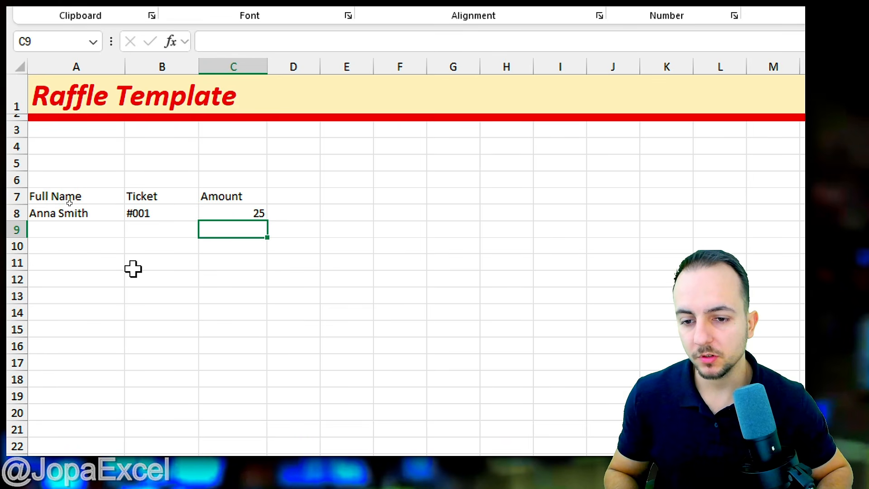
Format the amount in C8 as Currency
{"action": "left_click", "coordinate": [222, 210]}
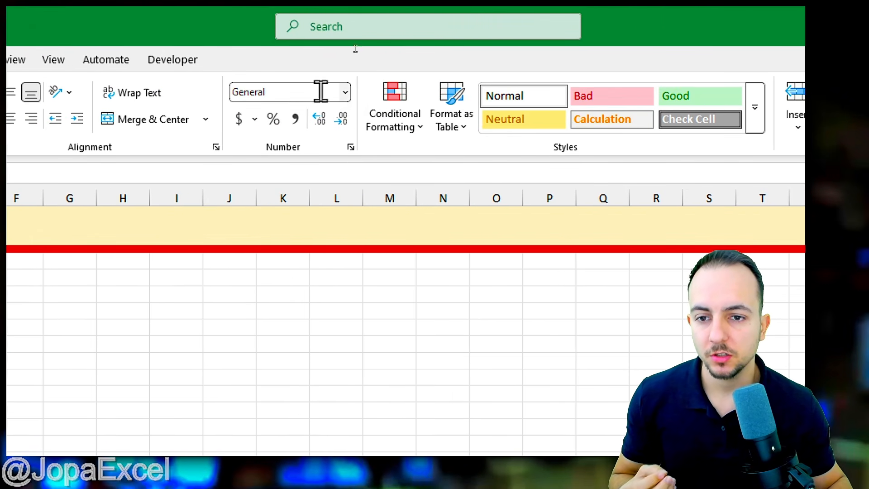
{"action": "left_click", "coordinate": [346, 92]}
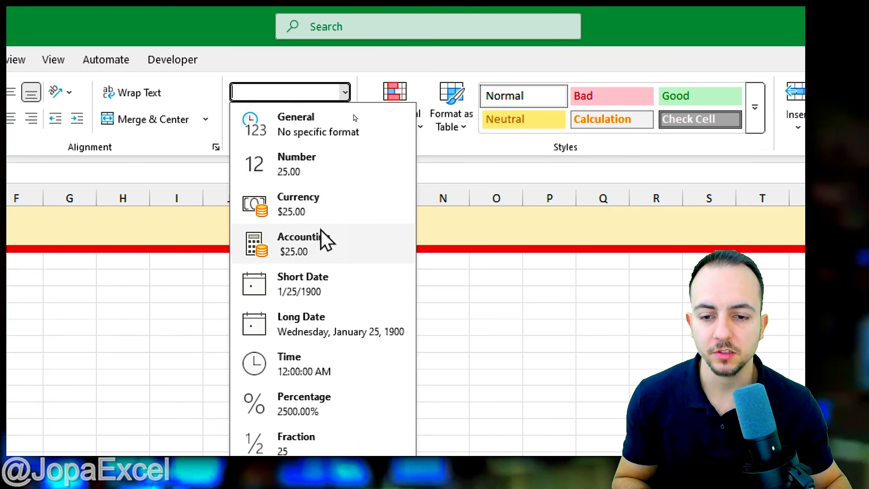
{"action": "left_click", "coordinate": [314, 211]}
{"action": "key", "text": "ctrl+2"}
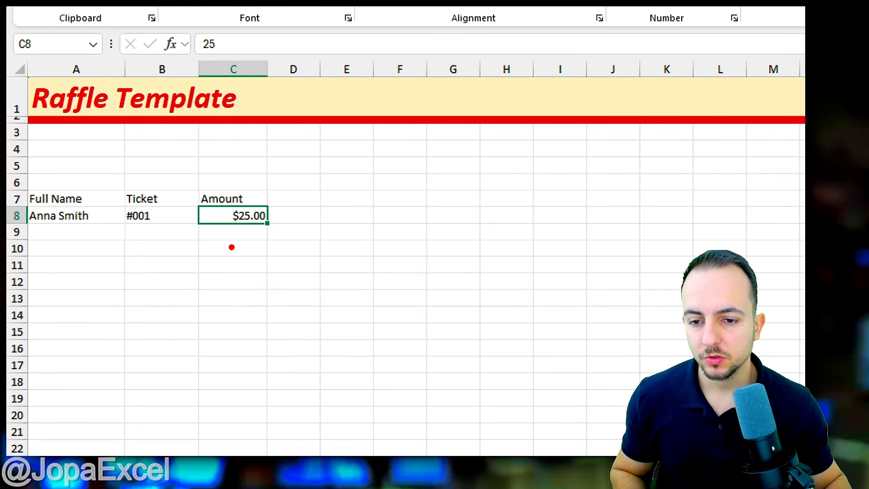
{"action": "left_click_drag", "start_coordinate": [235, 226], "coordinate": [215, 270]}
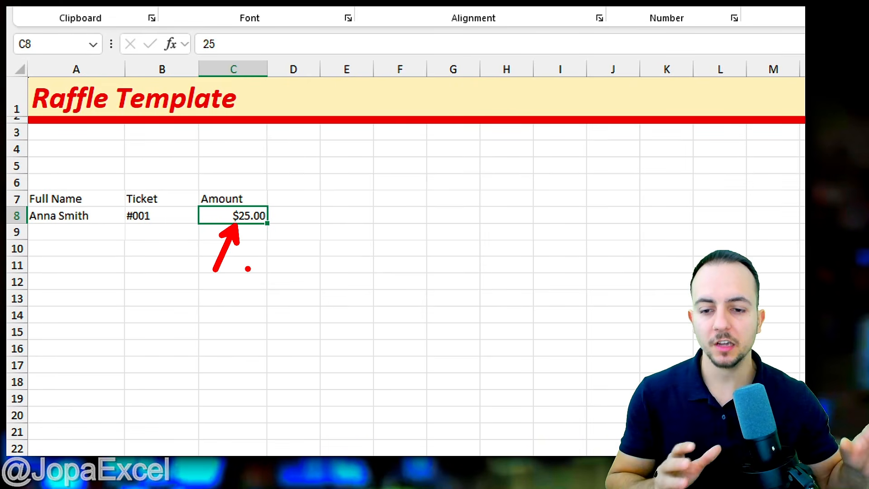
{"action": "key", "text": "Escape"}
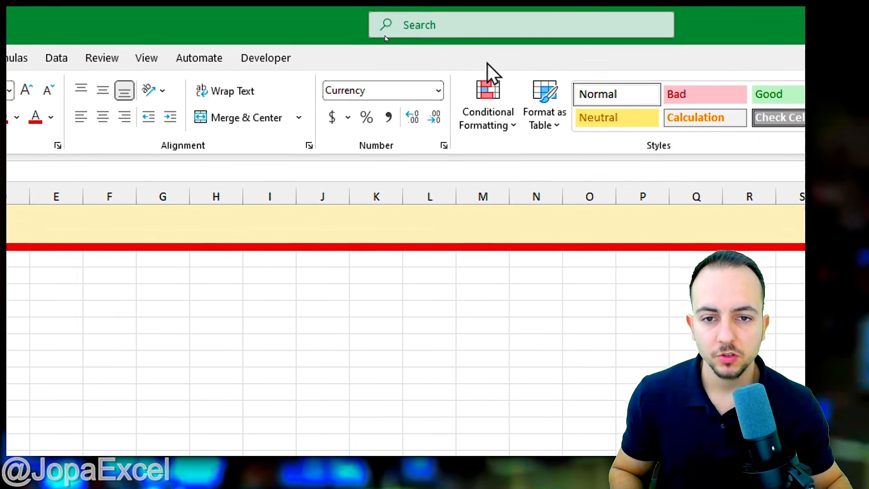
Apply the Accounting number format to the amount in C8
{"action": "left_click", "coordinate": [439, 92]}
{"action": "left_click", "coordinate": [430, 242]}
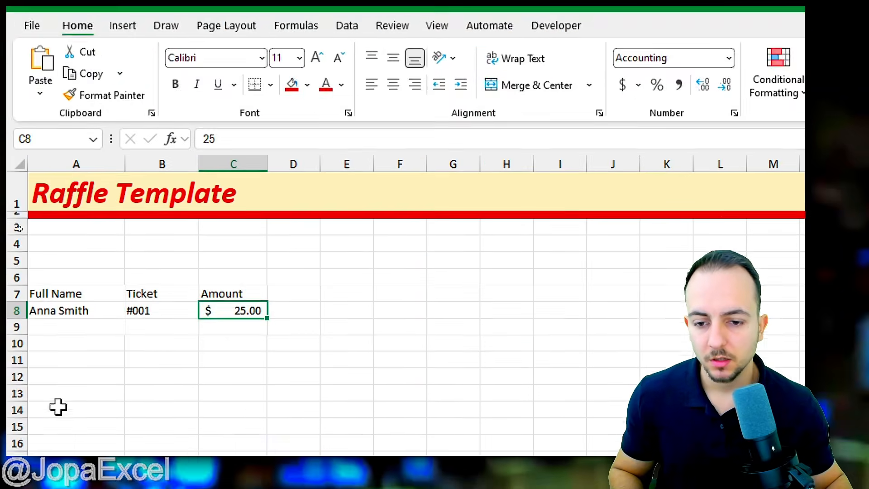
{"action": "left_click_drag", "start_coordinate": [206, 215], "coordinate": [249, 213]}
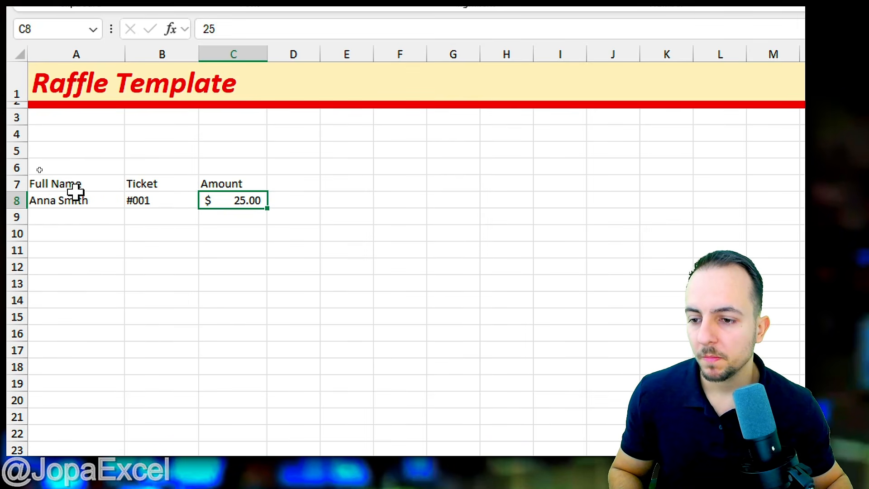
Convert the range A7:C8 into a table, using its first row as headers
{"action": "left_click_drag", "start_coordinate": [74, 190], "coordinate": [217, 199]}
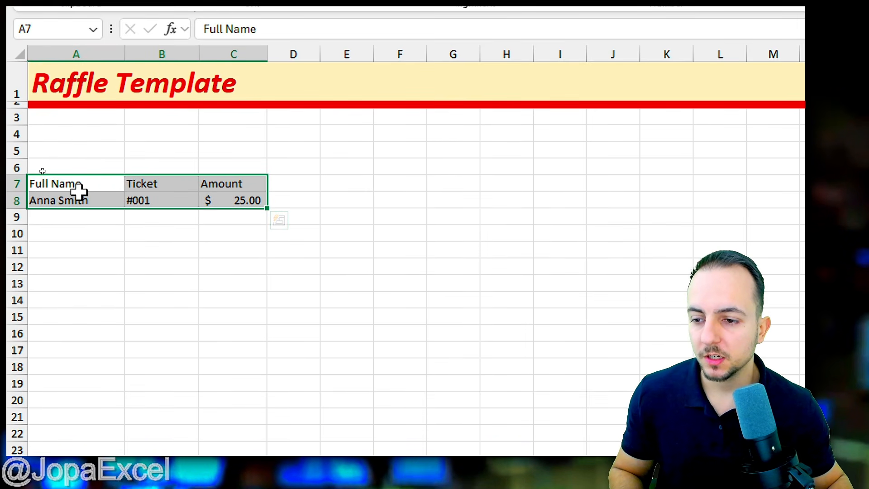
{"action": "left_click", "coordinate": [16, 182]}
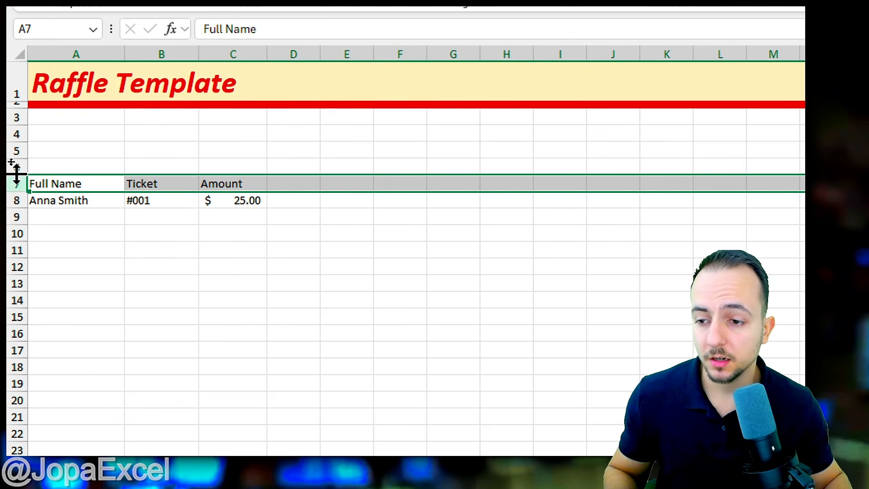
{"action": "left_click", "coordinate": [16, 199]}
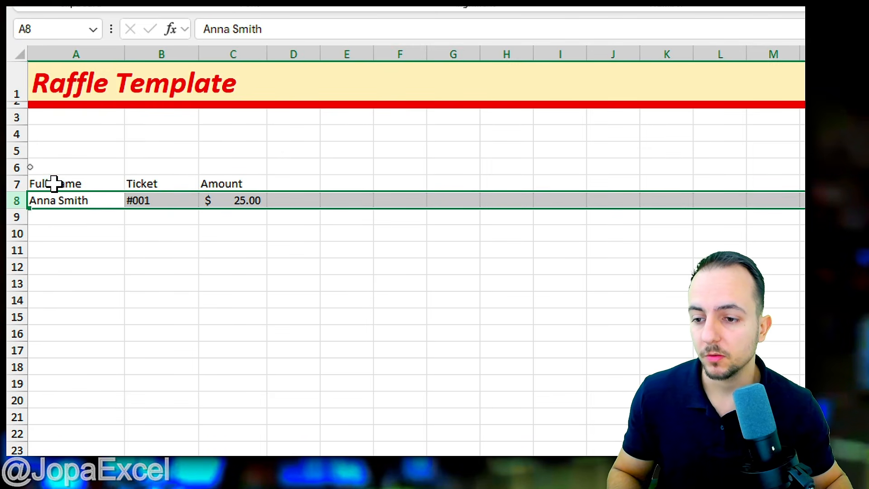
{"action": "left_click_drag", "start_coordinate": [54, 181], "coordinate": [212, 201]}
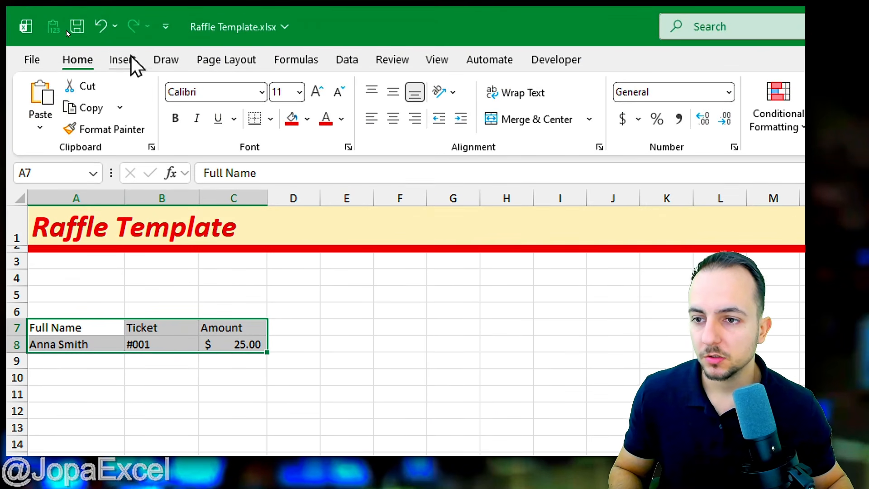
{"action": "left_click", "coordinate": [125, 62]}
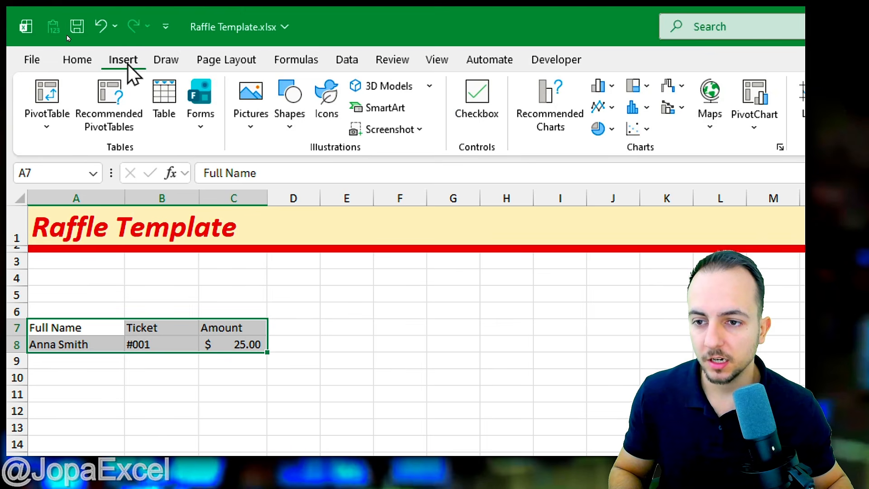
{"action": "left_click", "coordinate": [166, 95]}
{"action": "left_click_drag", "start_coordinate": [317, 186], "coordinate": [269, 177]}
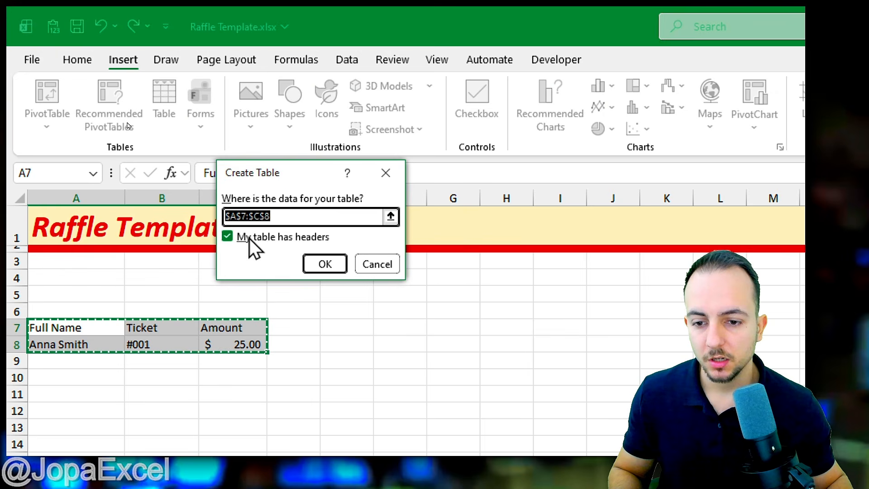
{"action": "left_click", "coordinate": [246, 240]}
{"action": "left_click", "coordinate": [245, 239]}
{"action": "left_click", "coordinate": [320, 266]}
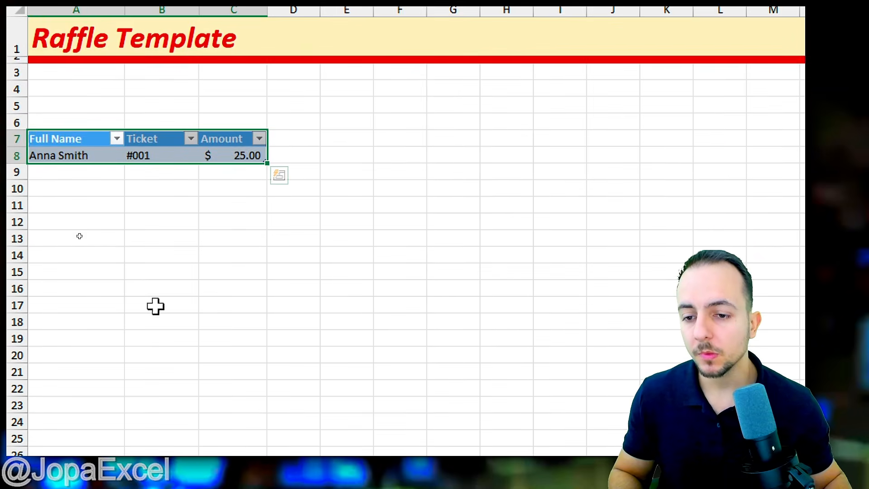
{"action": "left_click", "coordinate": [166, 273]}
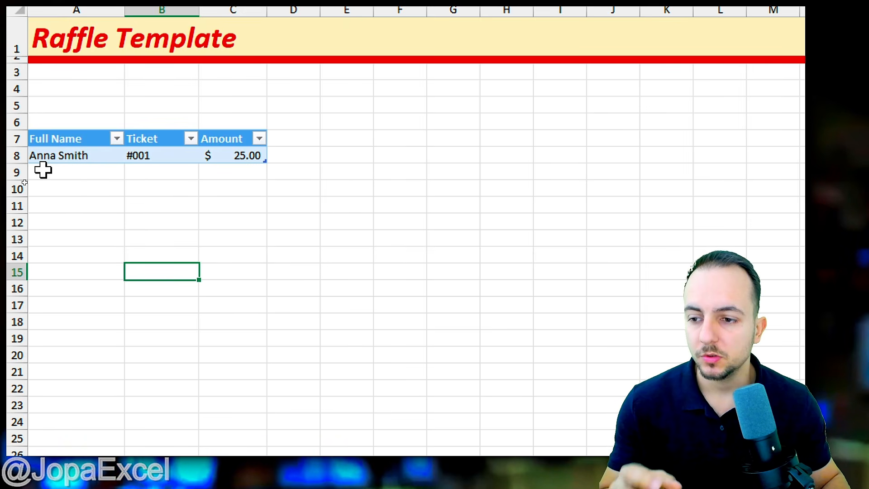
{"action": "mouse_move", "coordinate": [18, 164]}
{"action": "left_mouse_down"}
{"action": "mouse_move", "coordinate": [20, 199]}
{"action": "mouse_move", "coordinate": [18, 177]}
{"action": "left_mouse_up"}
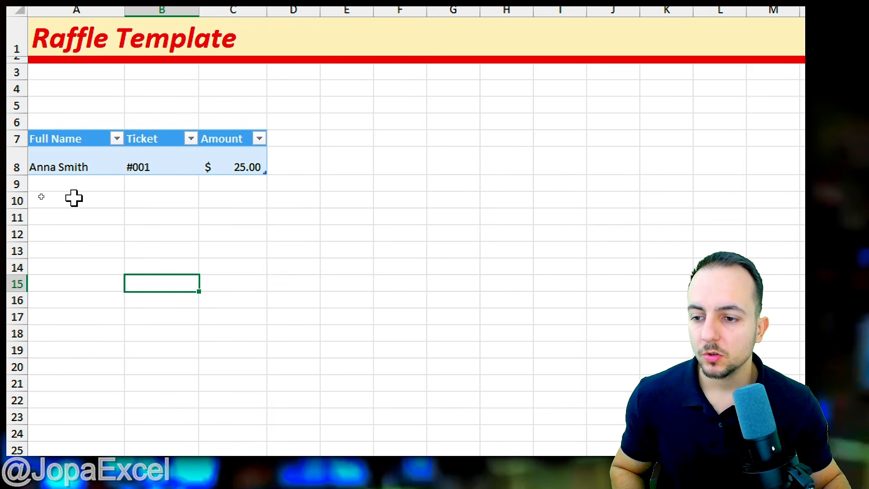
{"action": "key", "text": "ctrl+z"}
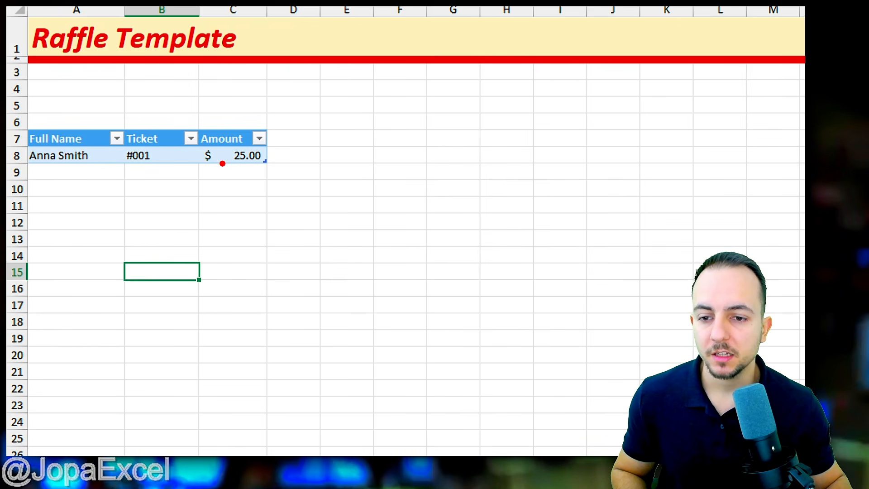
{"action": "mouse_move", "coordinate": [253, 132]}
{"action": "left_mouse_down"}
{"action": "mouse_move", "coordinate": [210, 136]}
{"action": "mouse_move", "coordinate": [250, 133]}
{"action": "left_mouse_up"}
{"action": "left_click_drag", "start_coordinate": [324, 209], "coordinate": [278, 178]}
{"action": "left_click_drag", "start_coordinate": [285, 193], "coordinate": [296, 181]}
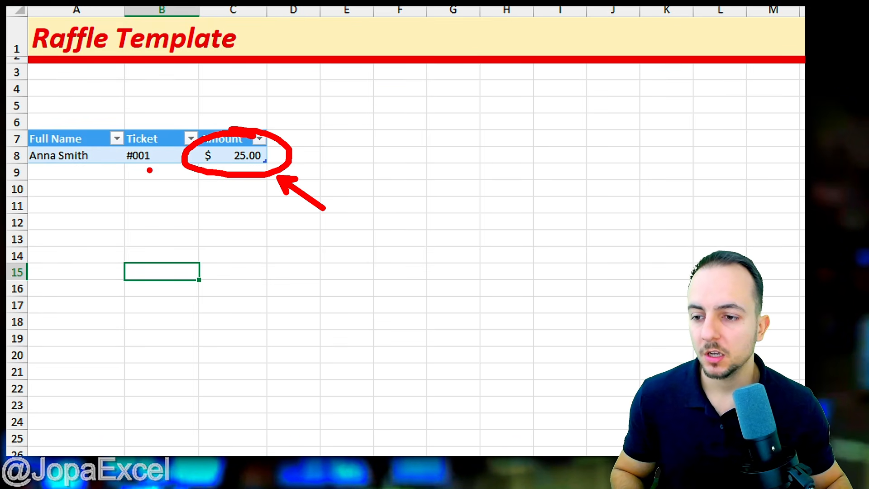
{"action": "key", "text": "Escape"}
Add a second participant in row 9 of the table with a full name, ticket #002 and amount 25
{"action": "left_click", "coordinate": [15, 172]}
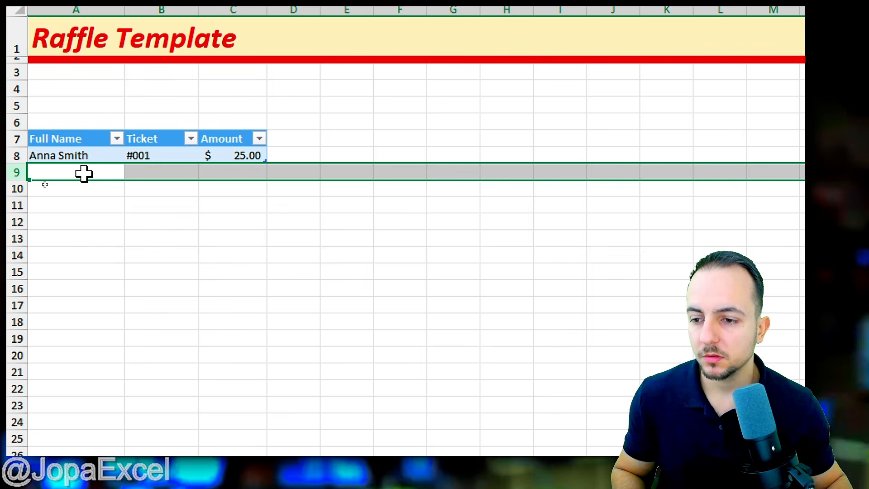
{"action": "left_click", "coordinate": [66, 173]}
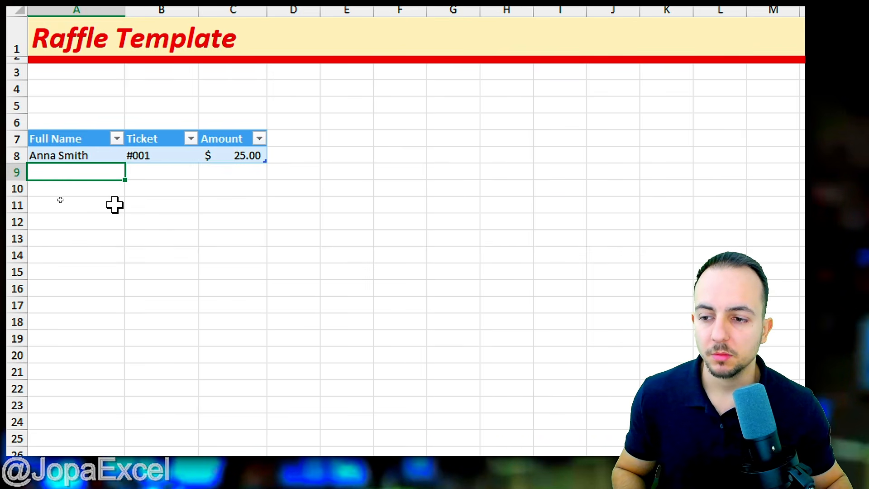
{"action": "type", "text": "Joh"}
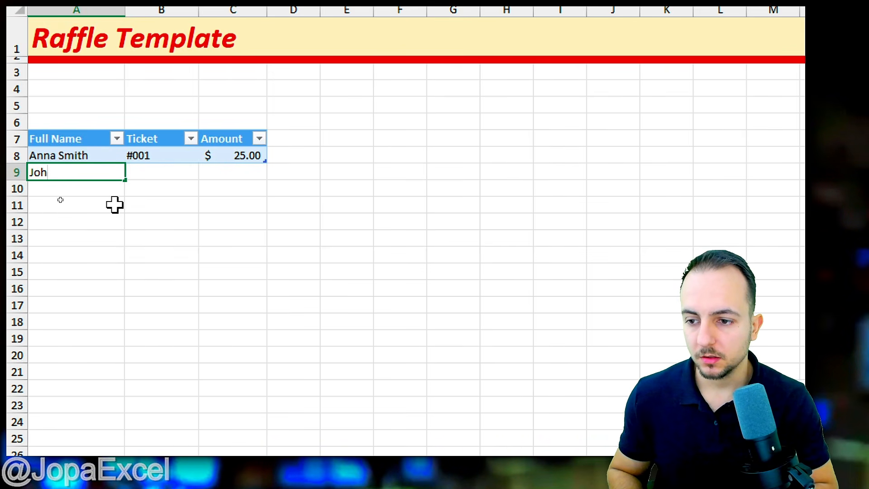
{"action": "type", "text": "n Paul"}
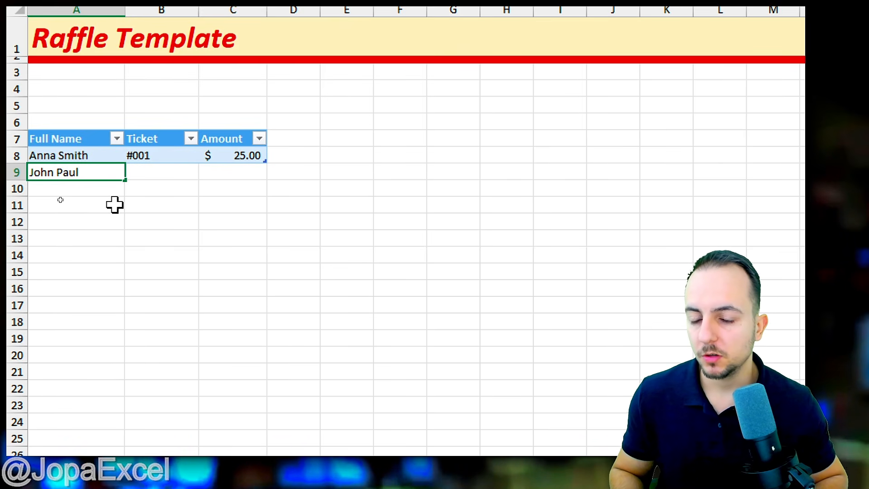
{"action": "key", "text": "Return"}
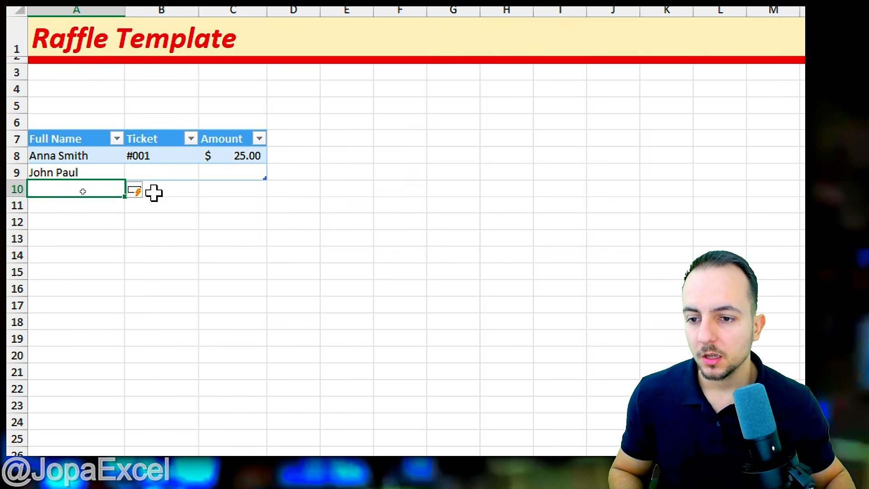
{"action": "left_click", "coordinate": [162, 172]}
{"action": "type", "text": "#002"}
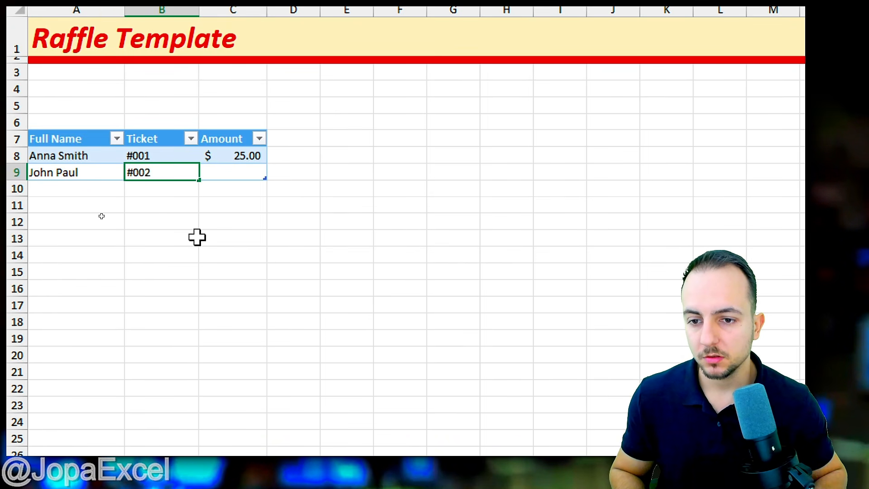
{"action": "key", "text": "Tab"}
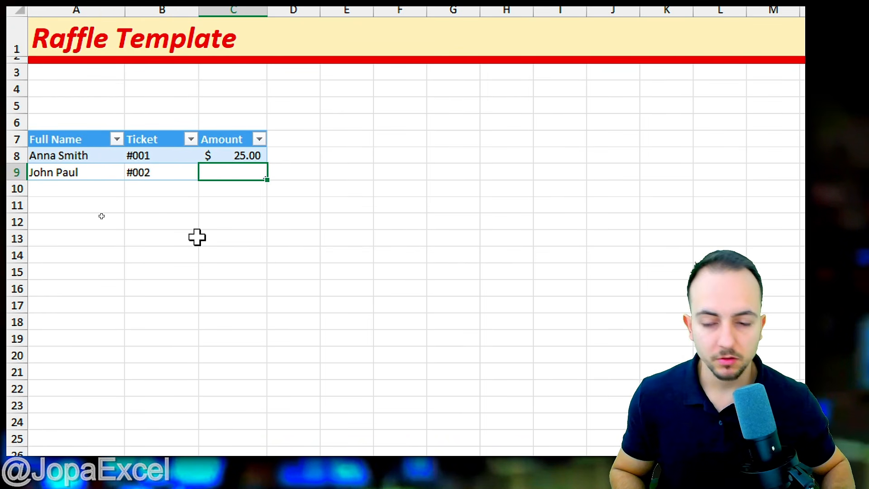
{"action": "key", "text": "Return"}
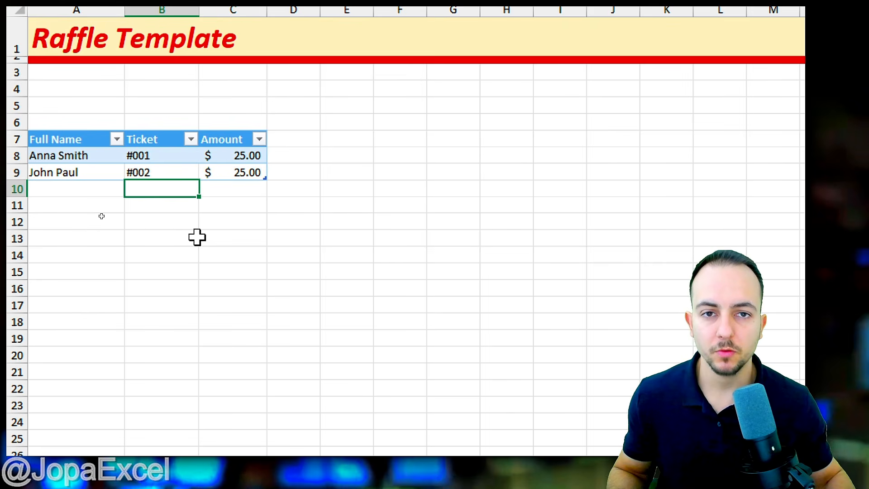
{"action": "left_click", "coordinate": [240, 168]}
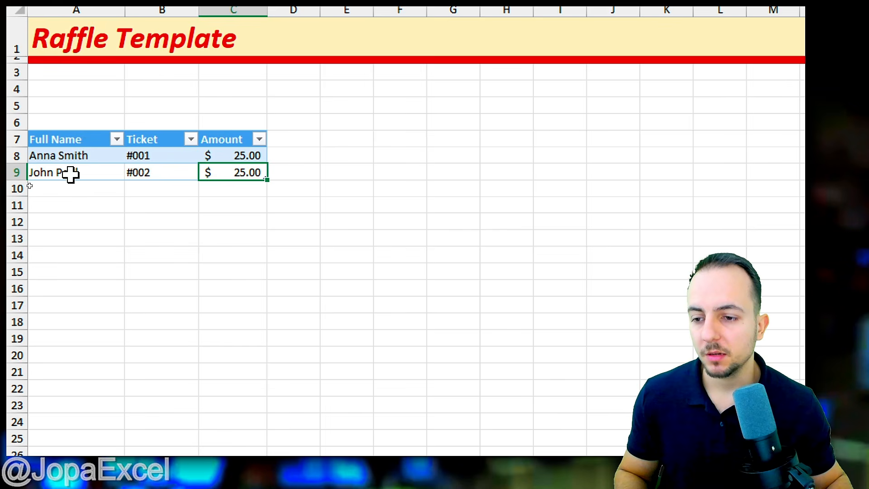
{"action": "left_click", "coordinate": [16, 189]}
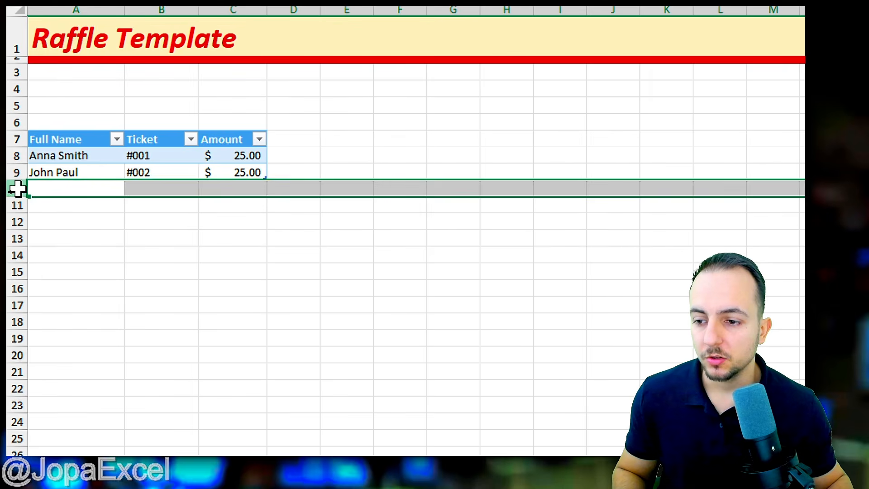
{"action": "left_click", "coordinate": [16, 204]}
{"action": "left_click", "coordinate": [11, 222]}
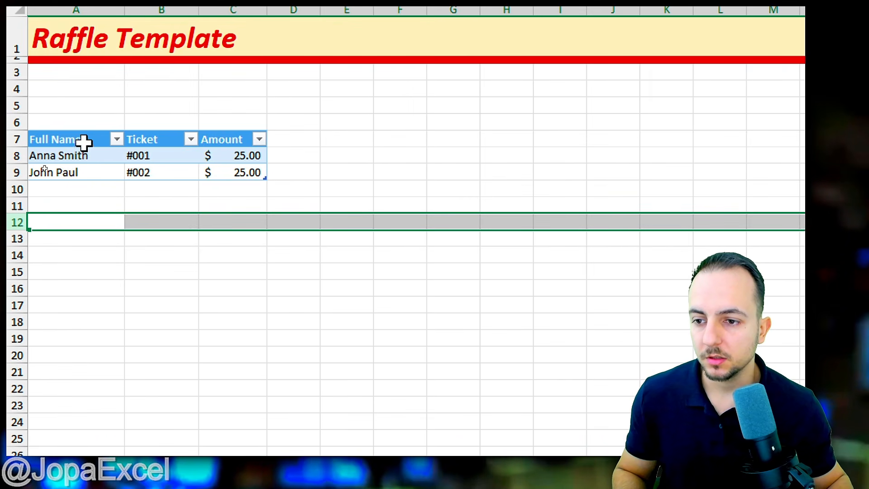
{"action": "left_click_drag", "start_coordinate": [84, 140], "coordinate": [220, 274]}
{"action": "key", "text": "ctrl+2"}
{"action": "left_click_drag", "start_coordinate": [282, 313], "coordinate": [282, 217]}
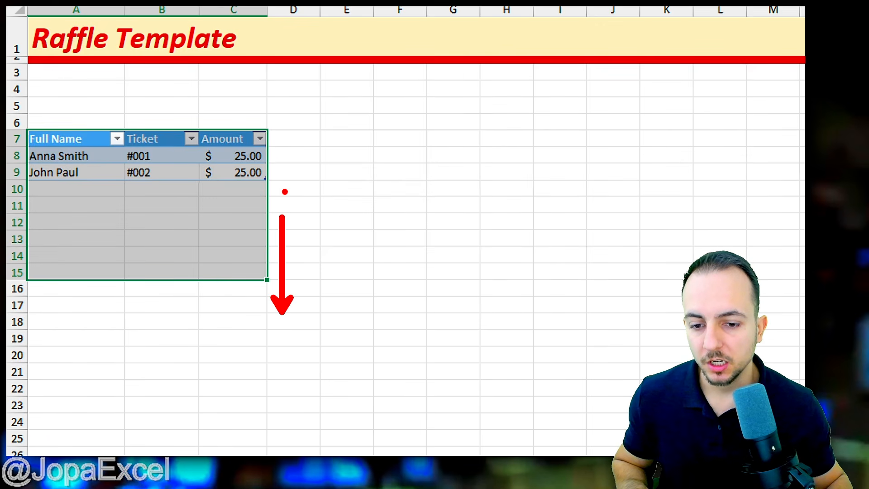
{"action": "key", "text": "Escape"}
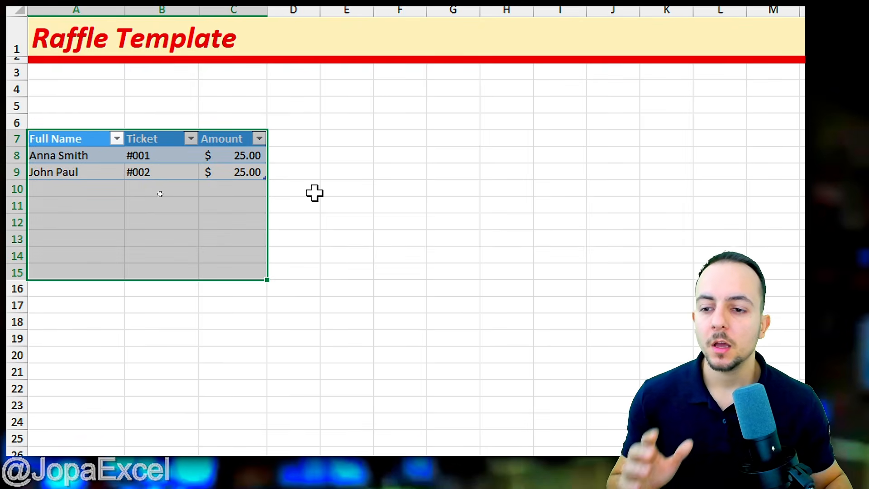
{"action": "left_click", "coordinate": [340, 155]}
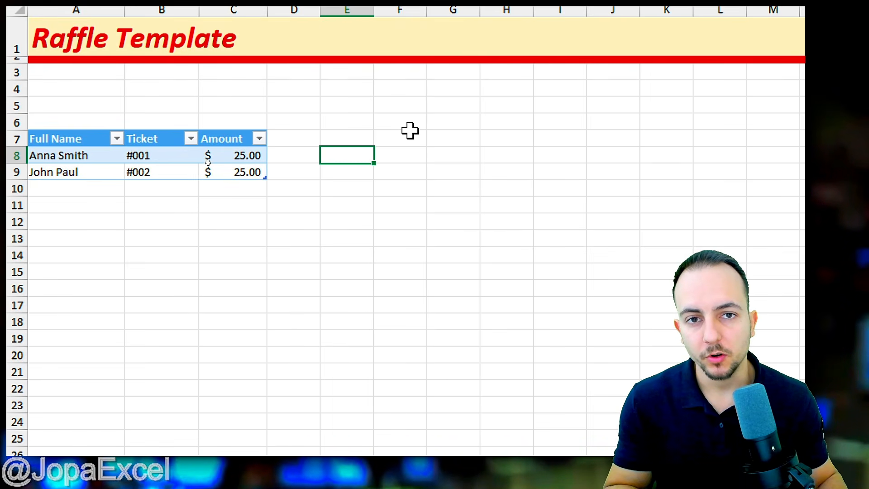
{"action": "key", "text": "ctrl+2"}
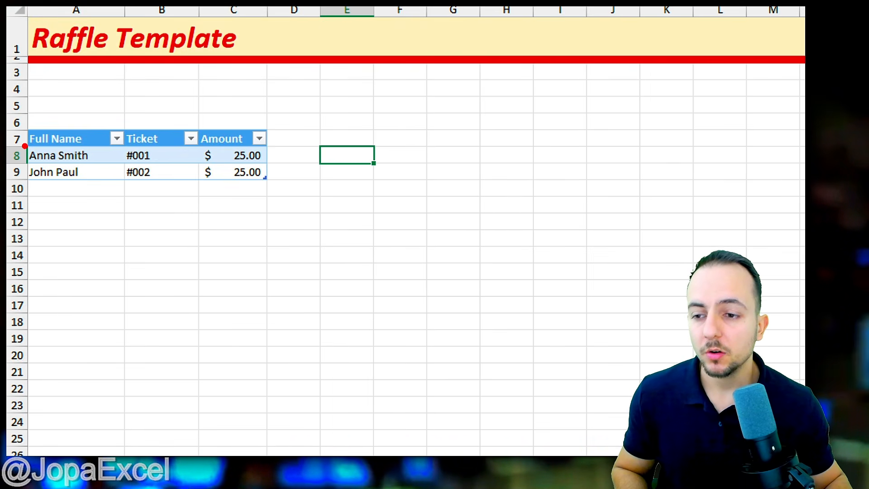
{"action": "mouse_move", "coordinate": [21, 142]}
{"action": "left_mouse_down"}
{"action": "mouse_move", "coordinate": [120, 179]}
{"action": "mouse_move", "coordinate": [155, 221]}
{"action": "left_mouse_up"}
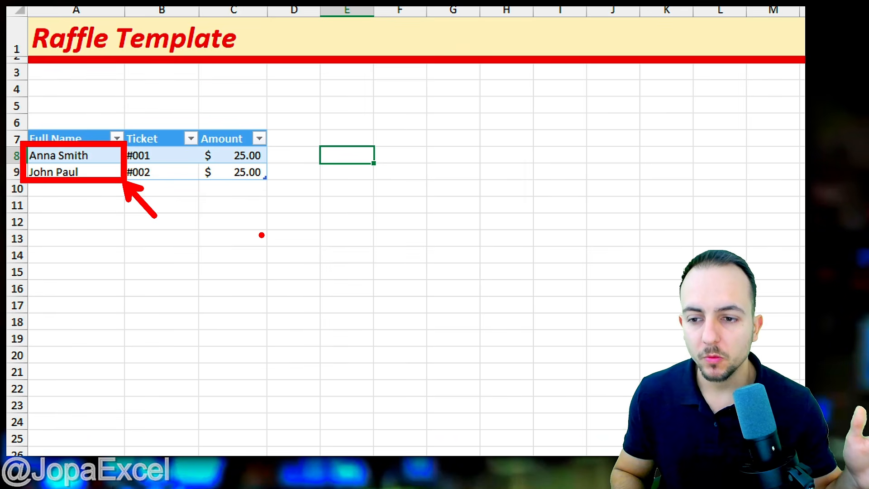
{"action": "key", "text": "Escape"}
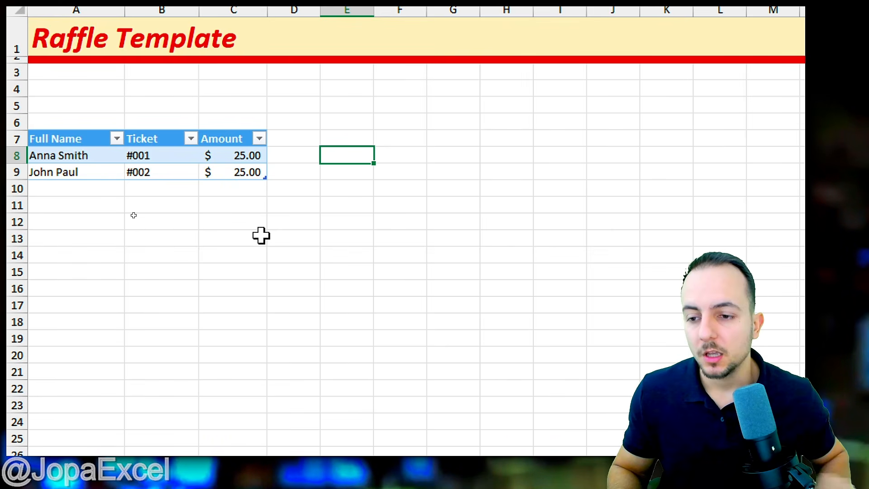
{"action": "left_click_drag", "start_coordinate": [15, 189], "coordinate": [15, 258]}
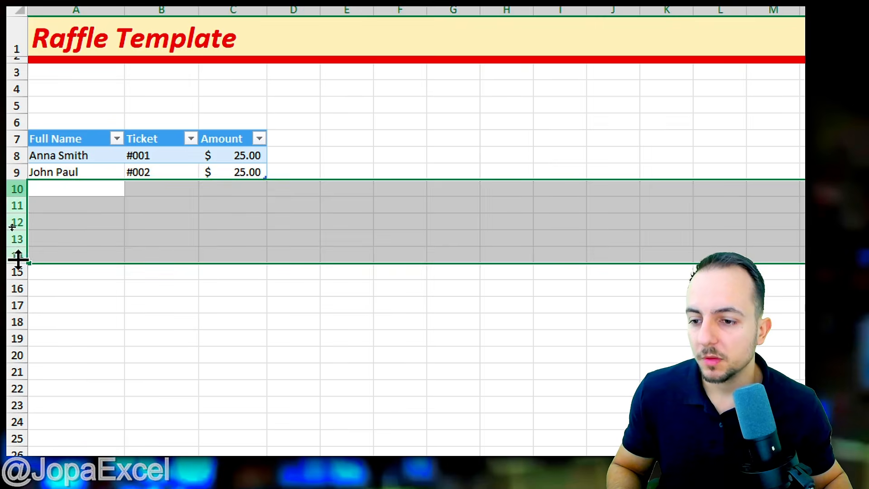
{"action": "left_click", "coordinate": [66, 194]}
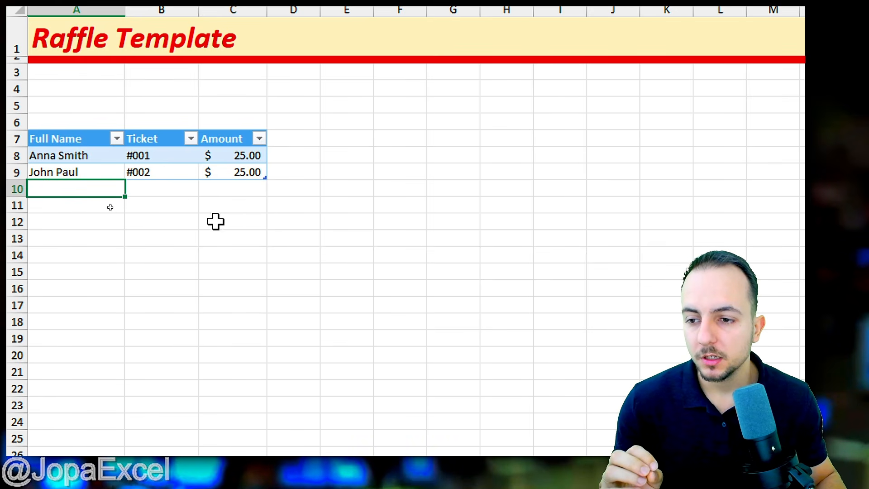
{"action": "left_click_drag", "start_coordinate": [18, 189], "coordinate": [37, 345]}
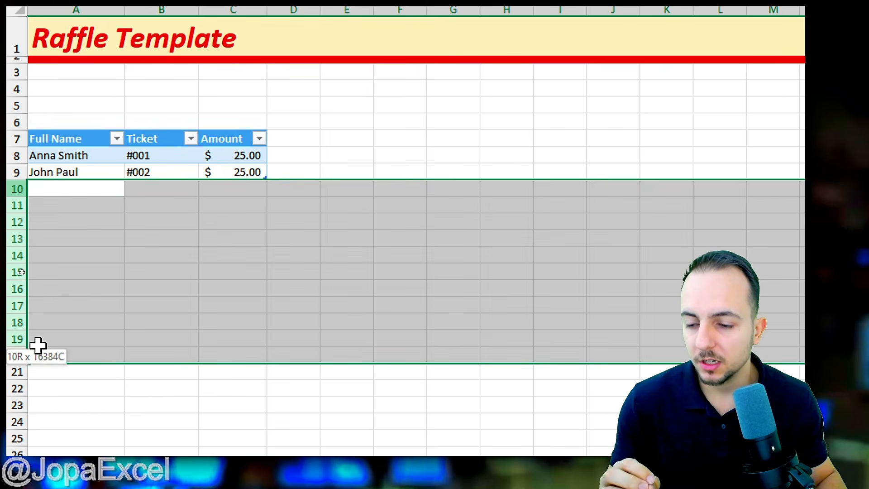
{"action": "left_click", "coordinate": [86, 139]}
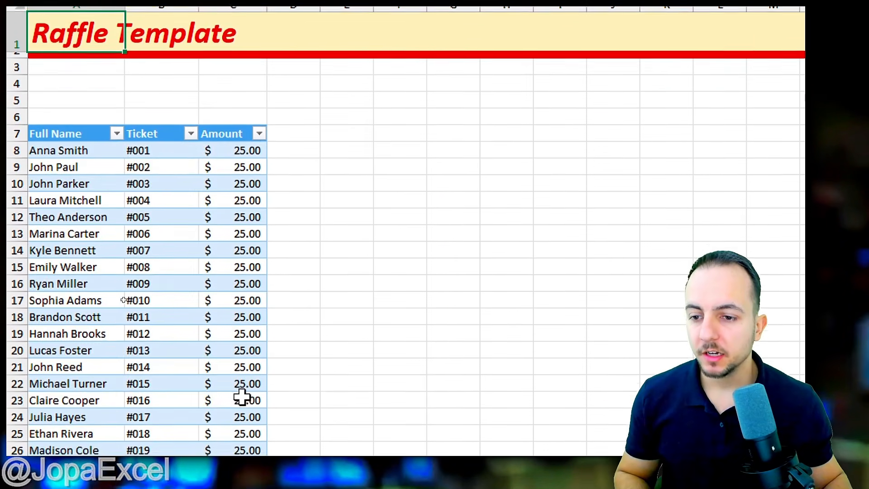
Review the filled participant table down to its last entry and the empty rows available below it for new participants
{"action": "scroll", "coordinate": [240, 398], "scroll_direction": "down", "scroll_amount": 2}
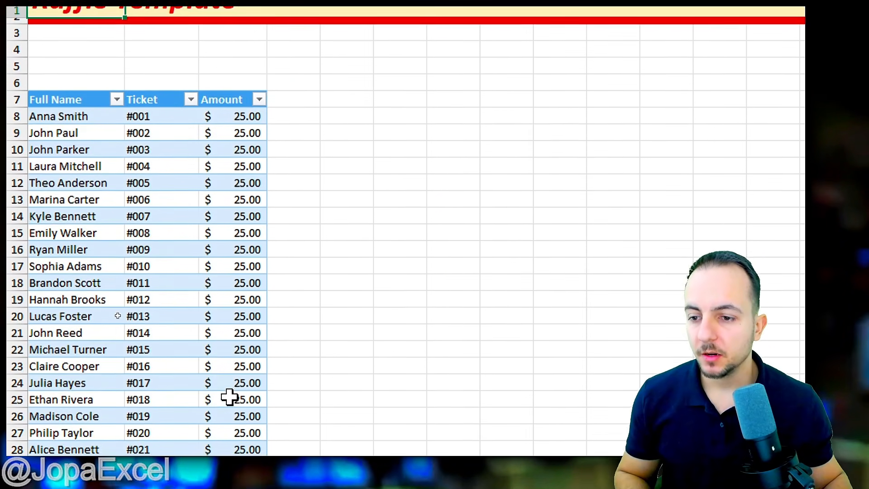
{"action": "scroll", "coordinate": [221, 397], "scroll_direction": "down", "scroll_amount": 3}
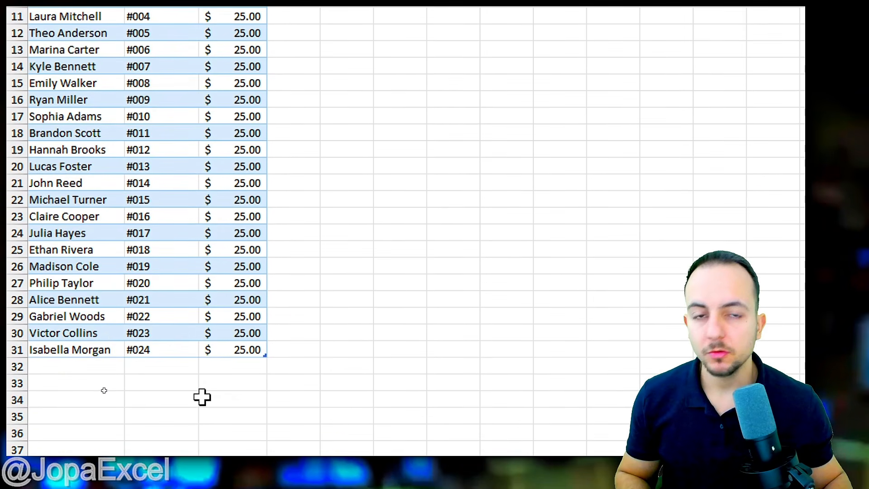
{"action": "scroll", "coordinate": [181, 68], "scroll_direction": "up", "scroll_amount": 3}
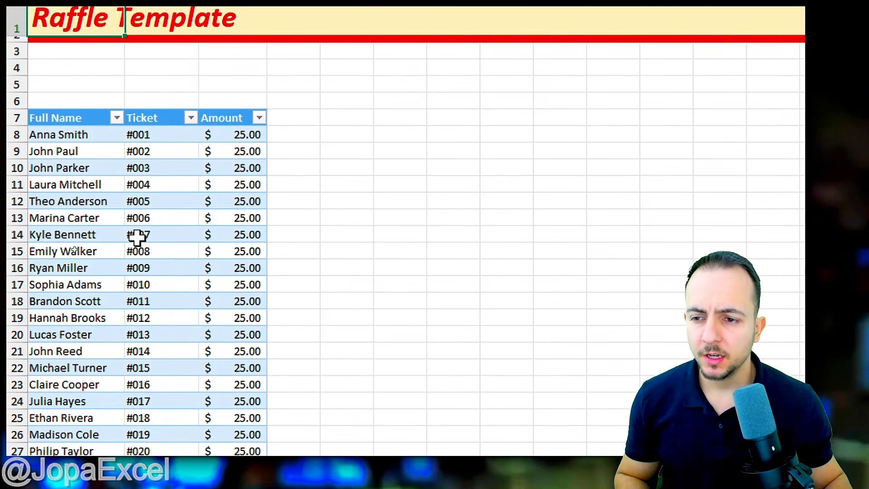
{"action": "scroll", "coordinate": [154, 308], "scroll_direction": "down", "scroll_amount": 1}
{"action": "scroll", "coordinate": [185, 395], "scroll_direction": "down", "scroll_amount": 3}
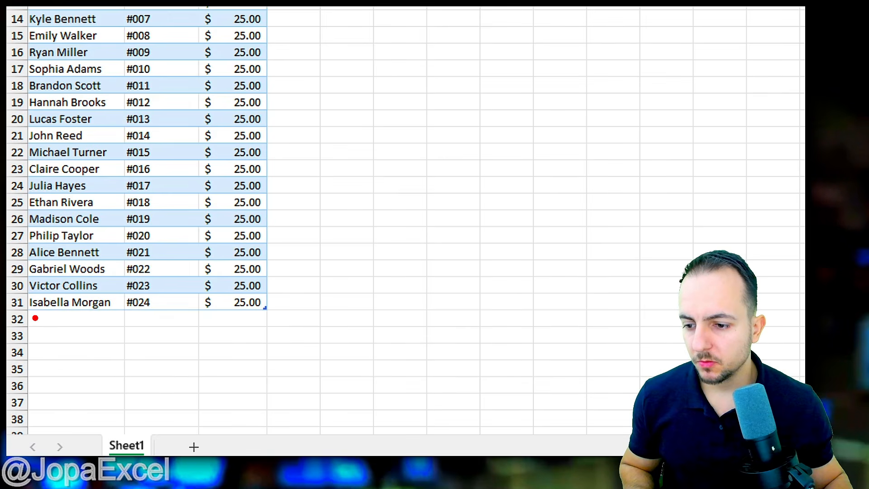
{"action": "left_click_drag", "start_coordinate": [34, 318], "coordinate": [114, 371]}
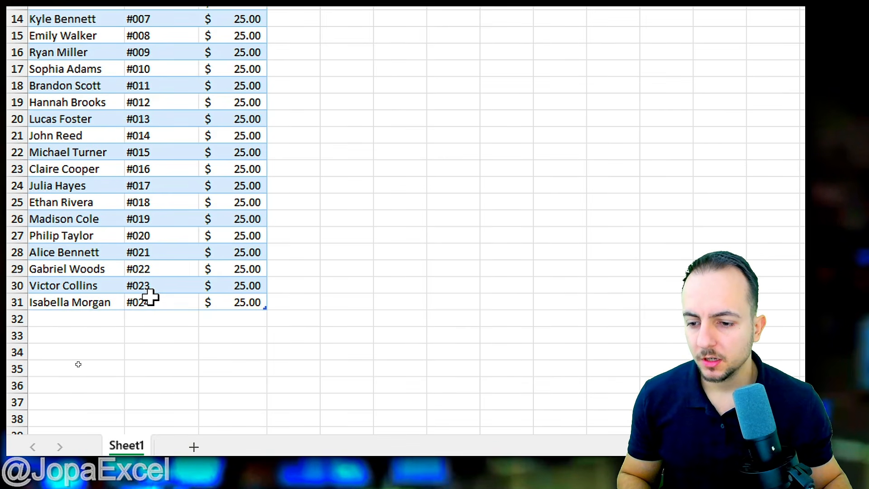
{"action": "scroll", "coordinate": [150, 297], "scroll_direction": "down", "scroll_amount": 3}
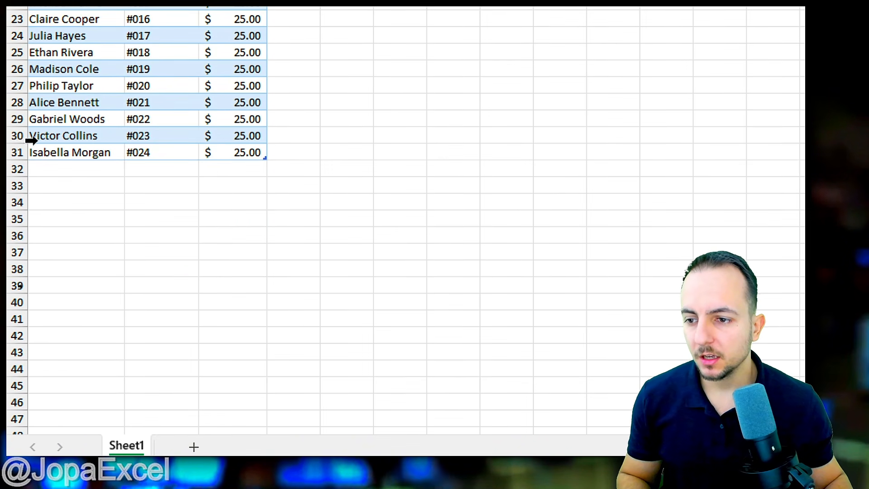
{"action": "left_click", "coordinate": [17, 152]}
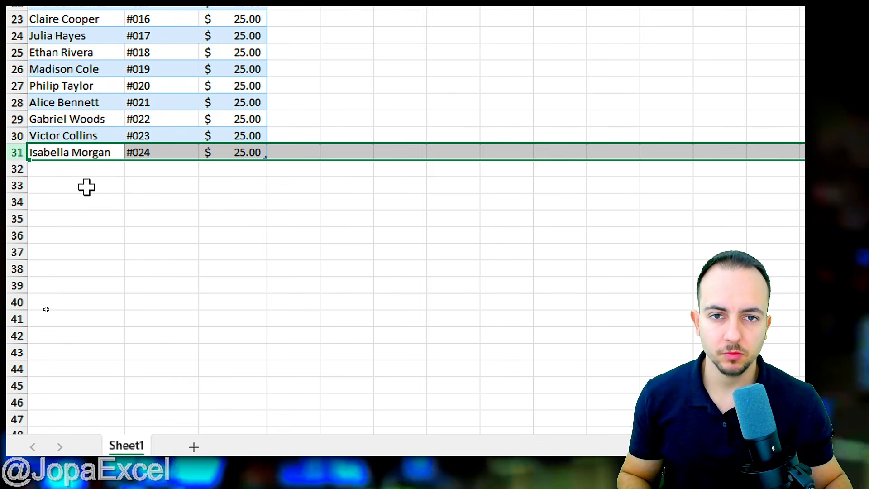
{"action": "left_click_drag", "start_coordinate": [17, 168], "coordinate": [19, 270]}
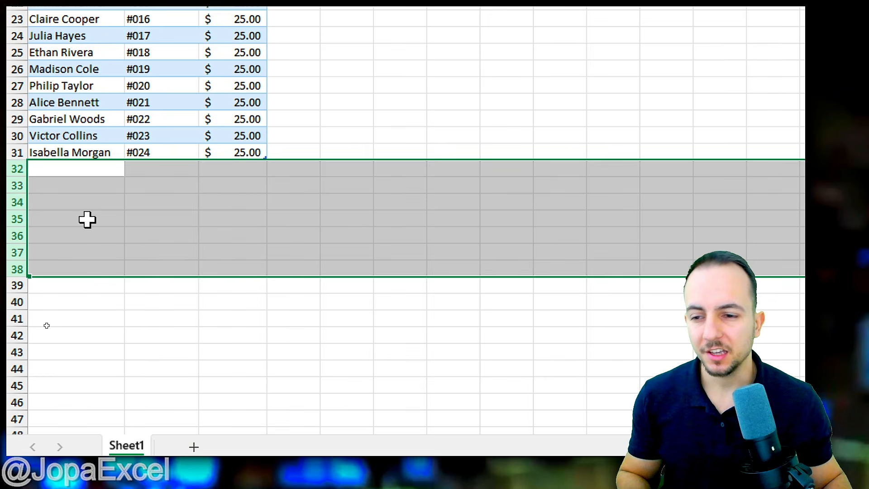
{"action": "scroll", "coordinate": [87, 220], "scroll_direction": "up", "scroll_amount": 3}
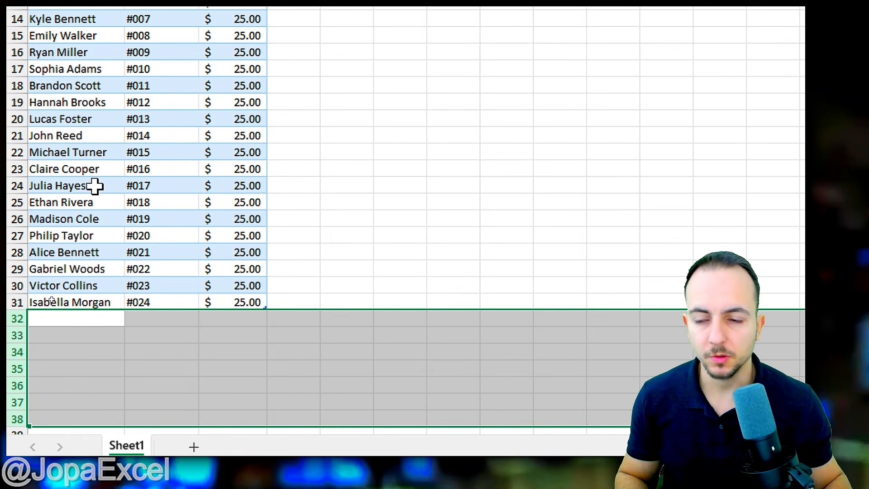
{"action": "scroll", "coordinate": [113, 56], "scroll_direction": "up", "scroll_amount": 5}
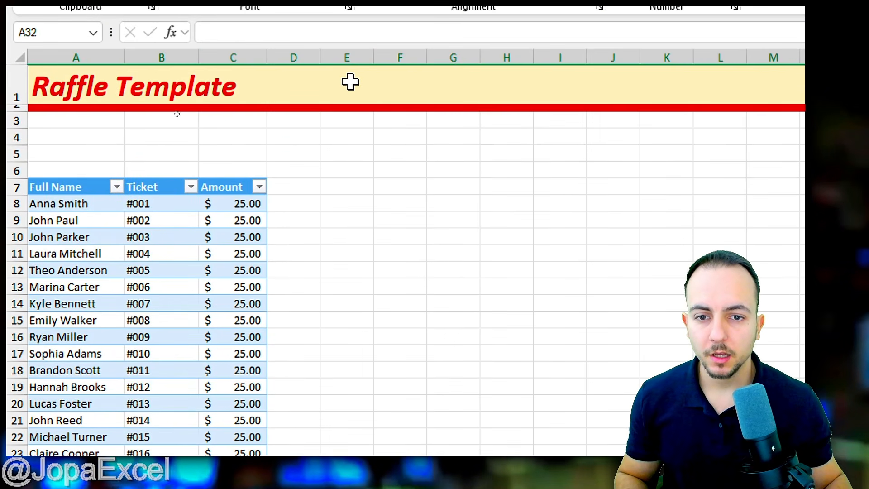
Enter the label "Number of Rows" in E4 and widen column E to fit the text
{"action": "left_click_drag", "start_coordinate": [357, 57], "coordinate": [400, 56]}
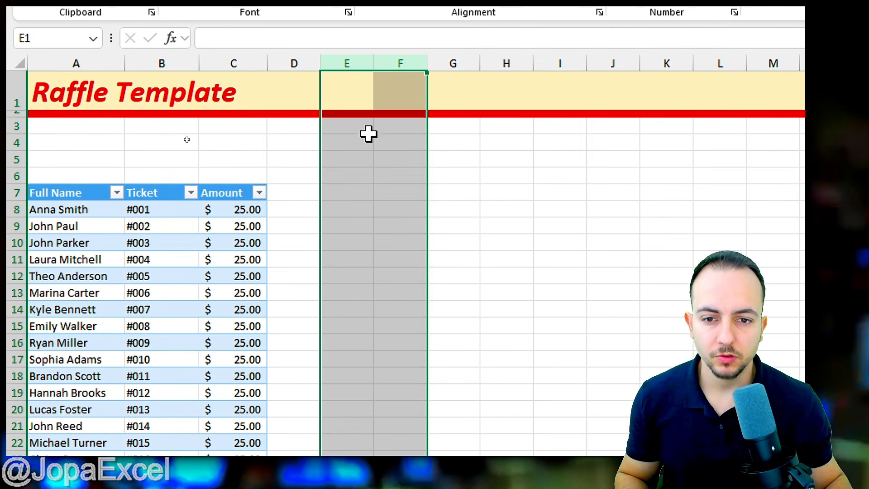
{"action": "left_click", "coordinate": [363, 138]}
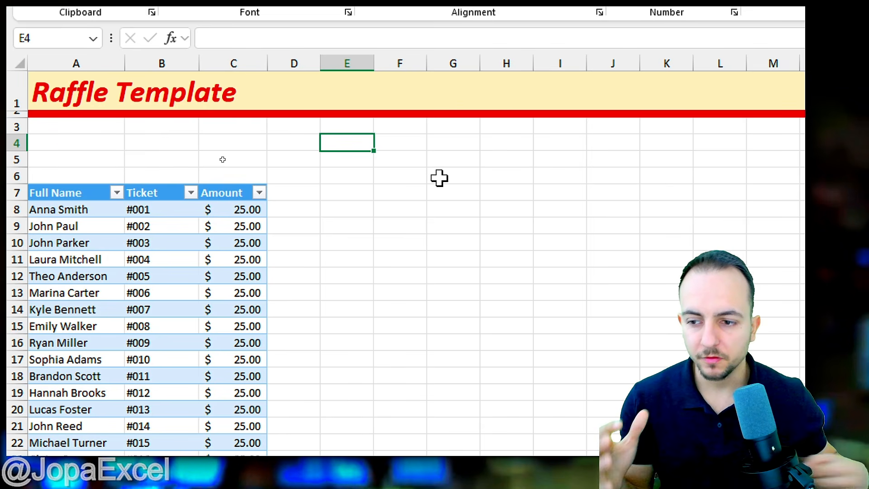
{"action": "scroll", "coordinate": [439, 179], "scroll_direction": "down", "scroll_amount": 7}
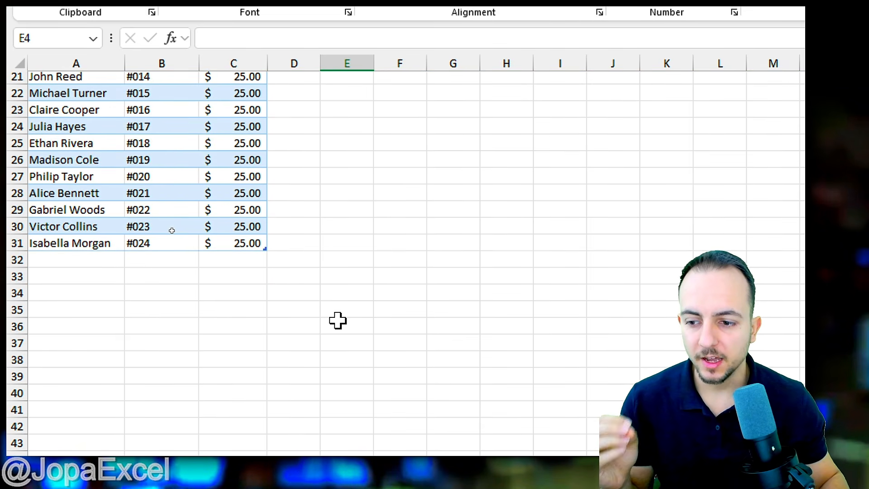
{"action": "scroll", "coordinate": [338, 320], "scroll_direction": "up", "scroll_amount": 7}
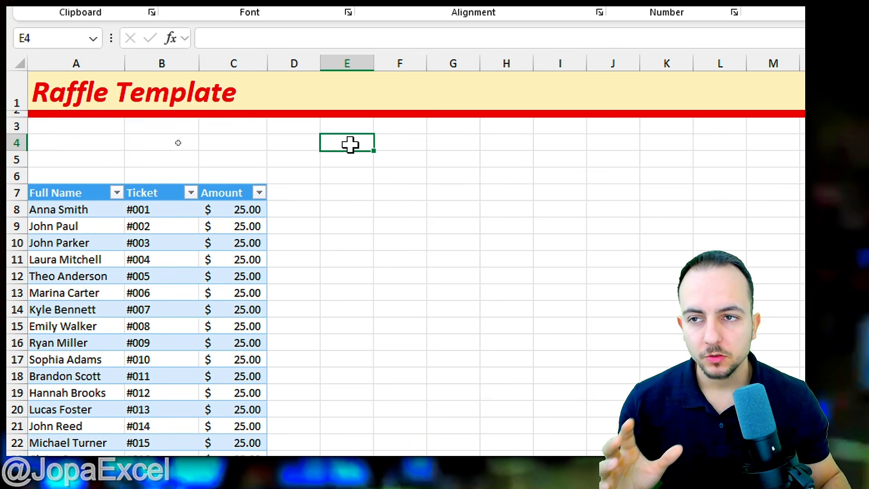
{"action": "type", "text": "Nu"}
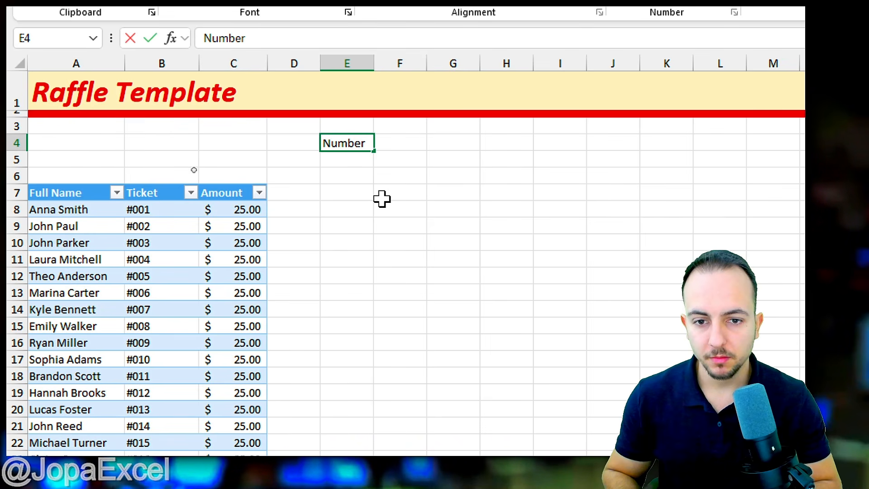
{"action": "type", "text": "mber of Rows"}
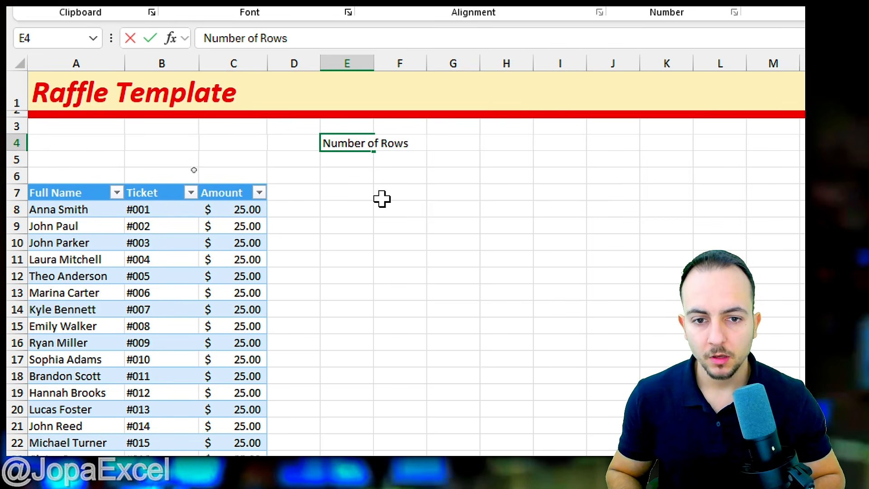
{"action": "key", "text": "Return"}
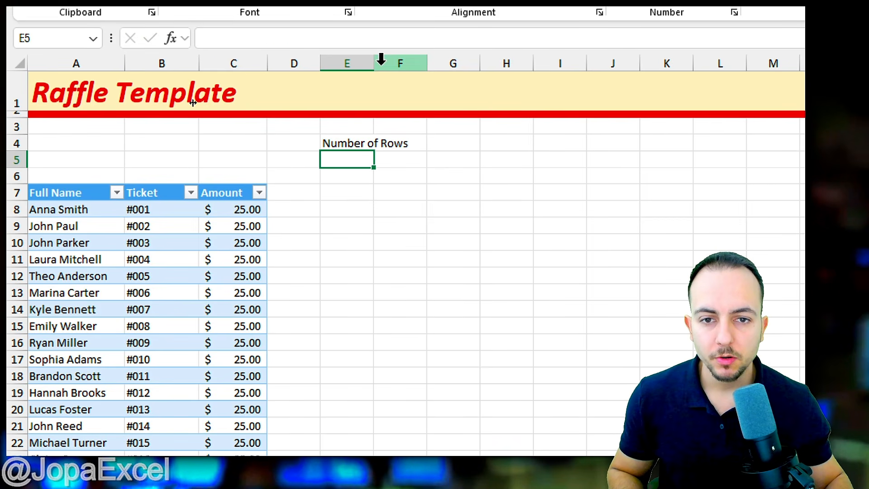
{"action": "left_click_drag", "start_coordinate": [374, 64], "coordinate": [429, 63]}
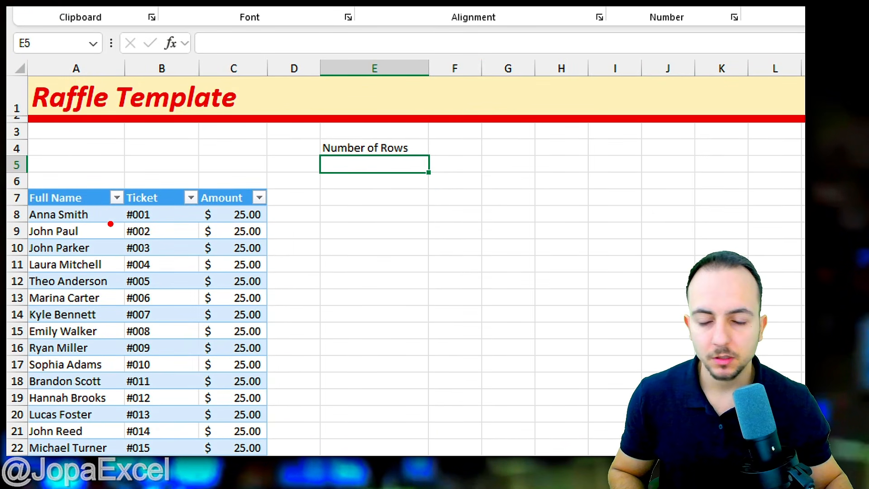
{"action": "left_click_drag", "start_coordinate": [99, 212], "coordinate": [132, 191]}
{"action": "left_click_drag", "start_coordinate": [101, 230], "coordinate": [132, 216]}
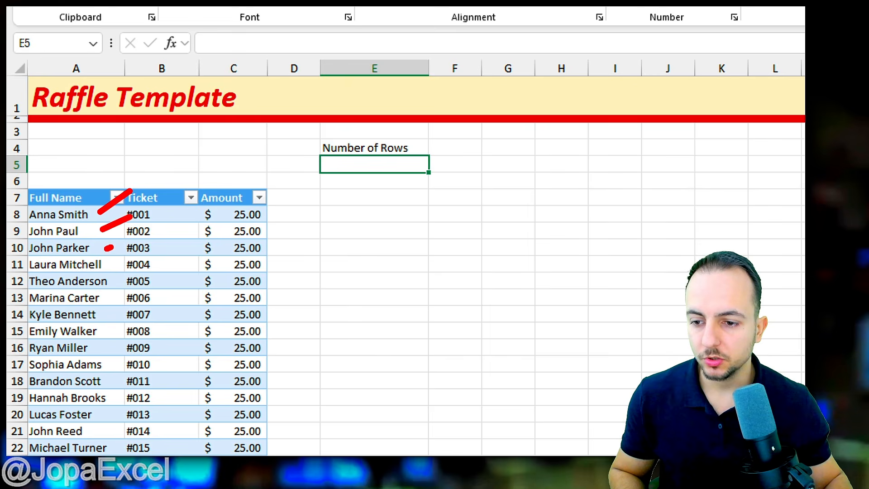
{"action": "left_click_drag", "start_coordinate": [105, 249], "coordinate": [143, 232]}
{"action": "left_click_drag", "start_coordinate": [109, 262], "coordinate": [150, 248]}
{"action": "left_click_drag", "start_coordinate": [117, 277], "coordinate": [148, 269]}
{"action": "left_click_drag", "start_coordinate": [107, 299], "coordinate": [141, 291]}
{"action": "left_click_drag", "start_coordinate": [106, 315], "coordinate": [145, 307]}
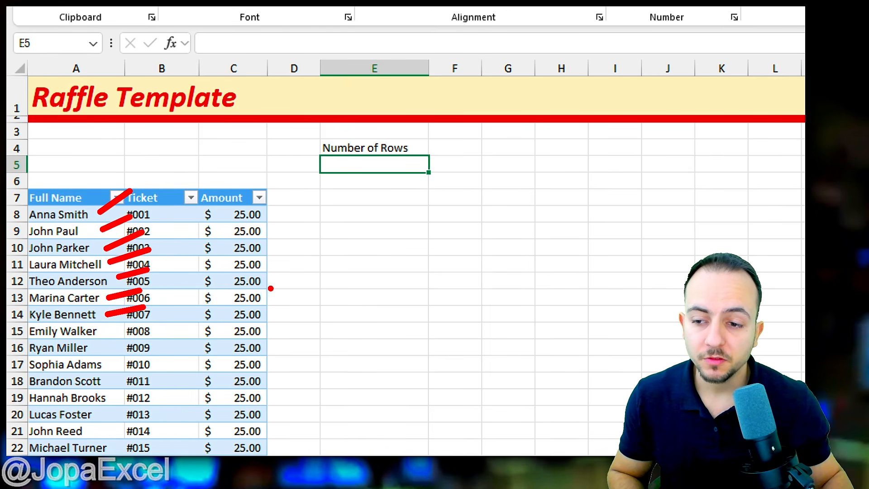
{"action": "key", "text": "Escape"}
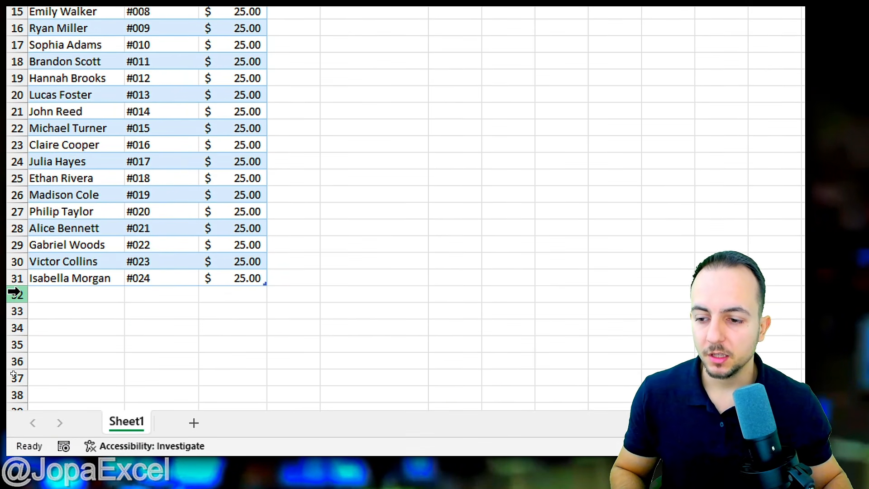
{"action": "left_click_drag", "start_coordinate": [14, 293], "coordinate": [39, 354]}
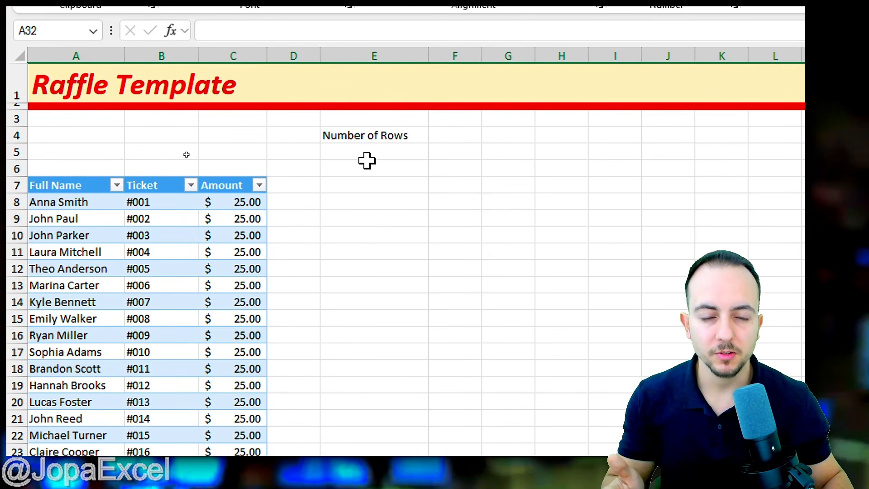
{"action": "left_click", "coordinate": [348, 147]}
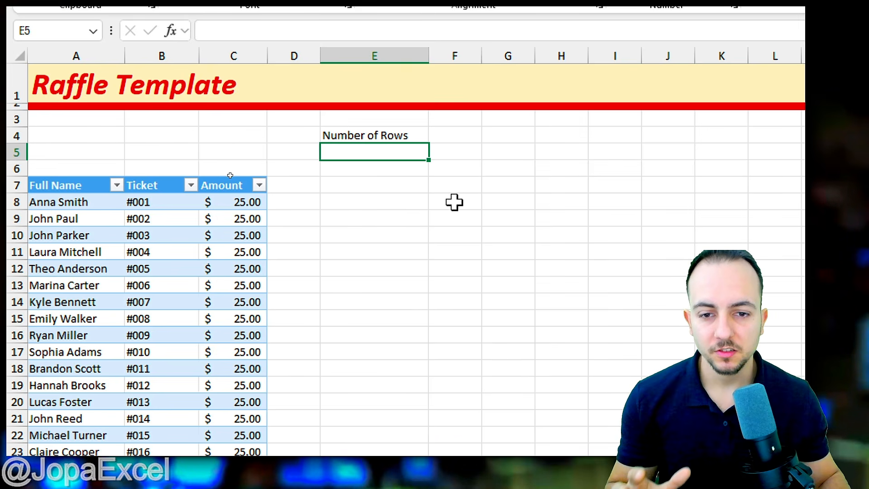
Count the non-empty entries of the table's Full Name column in E5 with =COUNTA(Table1[Full Name]), and check the formula against the list
{"action": "type", "text": "="}
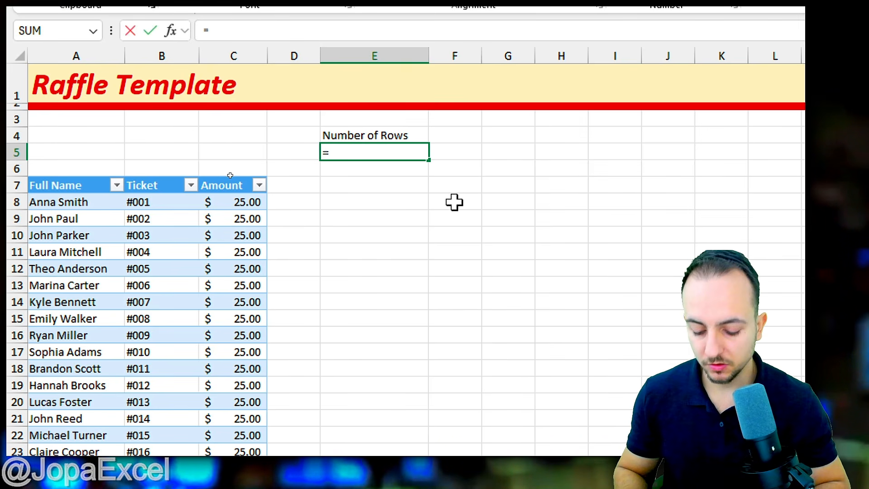
{"action": "type", "text": "count"}
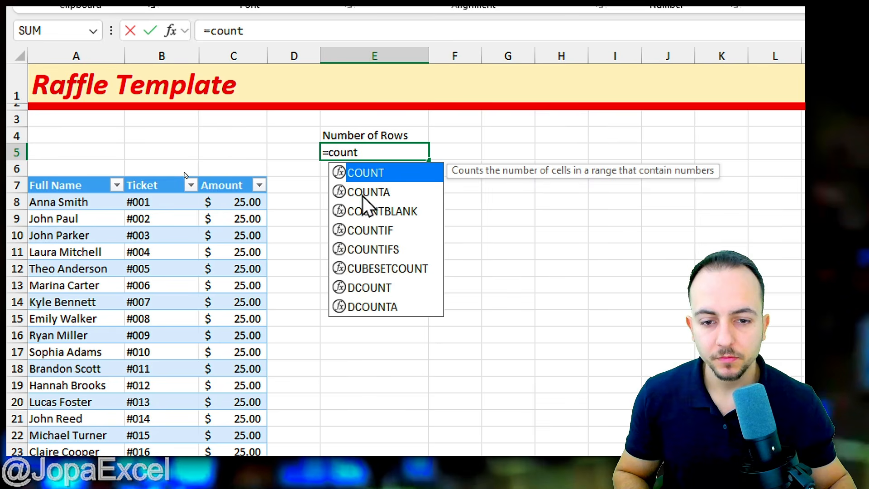
{"action": "left_click", "coordinate": [364, 194]}
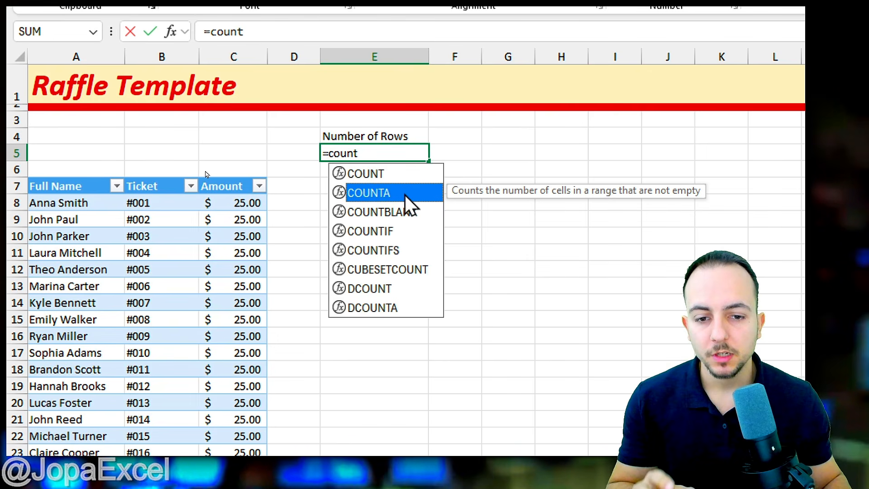
{"action": "double_click", "coordinate": [406, 195]}
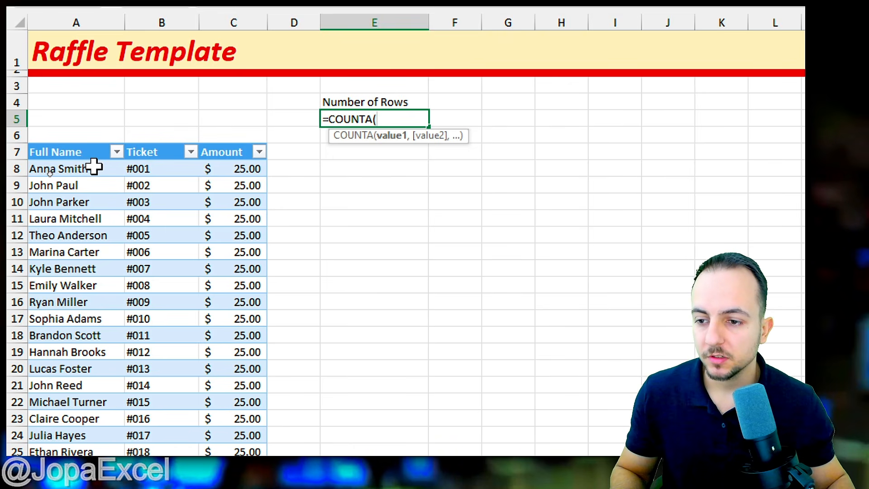
{"action": "left_click_drag", "start_coordinate": [93, 169], "coordinate": [93, 473]}
{"action": "left_click_drag", "start_coordinate": [93, 401], "coordinate": [101, 482]}
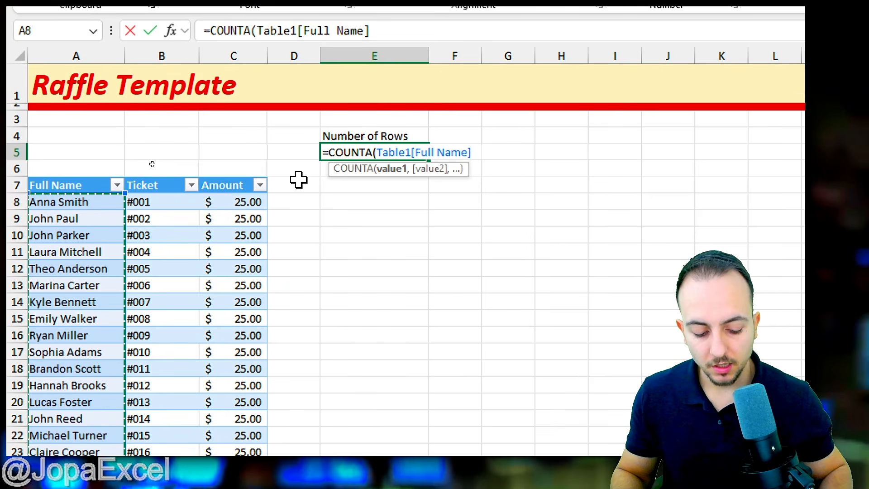
{"action": "key", "text": "Return"}
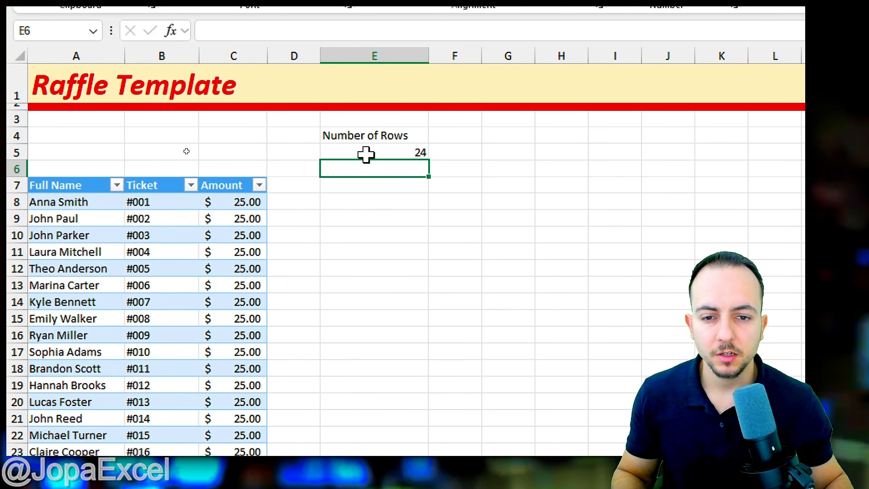
{"action": "left_click", "coordinate": [367, 153]}
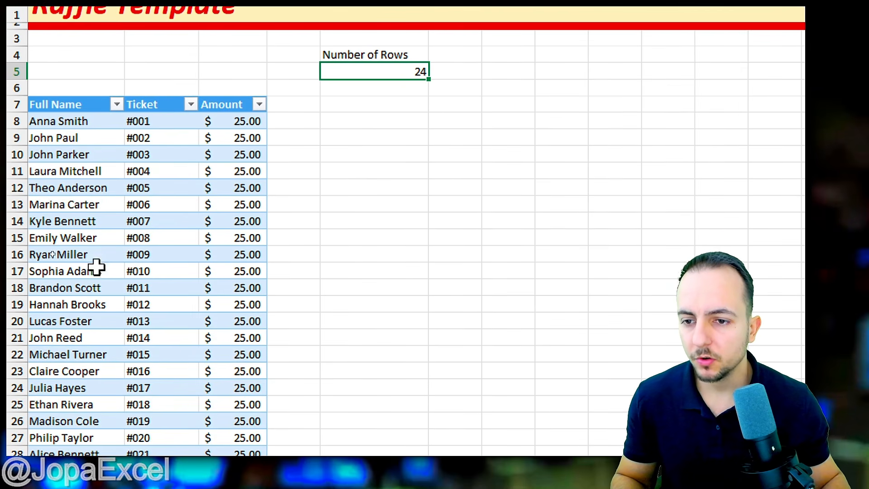
{"action": "scroll", "coordinate": [115, 400], "scroll_direction": "down", "scroll_amount": 3}
{"action": "scroll", "coordinate": [181, 54], "scroll_direction": "up", "scroll_amount": 3}
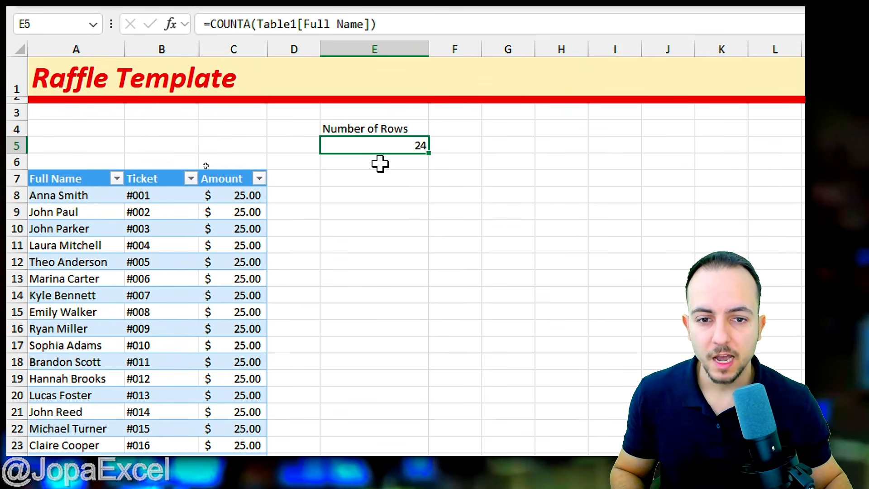
Enter the labels "First Row" in E7, "Last Row" in E9 and "Winning Number" in E11
{"action": "left_click", "coordinate": [418, 178]}
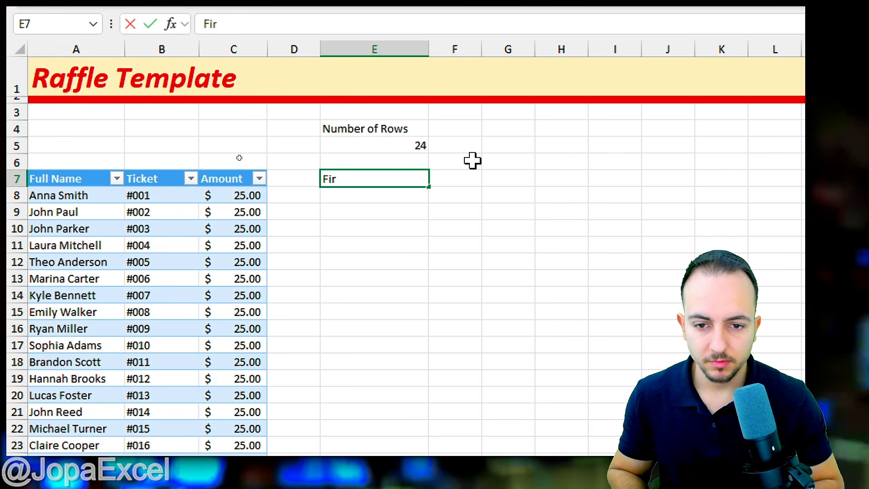
{"action": "type", "text": "First Row"}
{"action": "key", "text": "Return"}
{"action": "key", "text": "Return"}
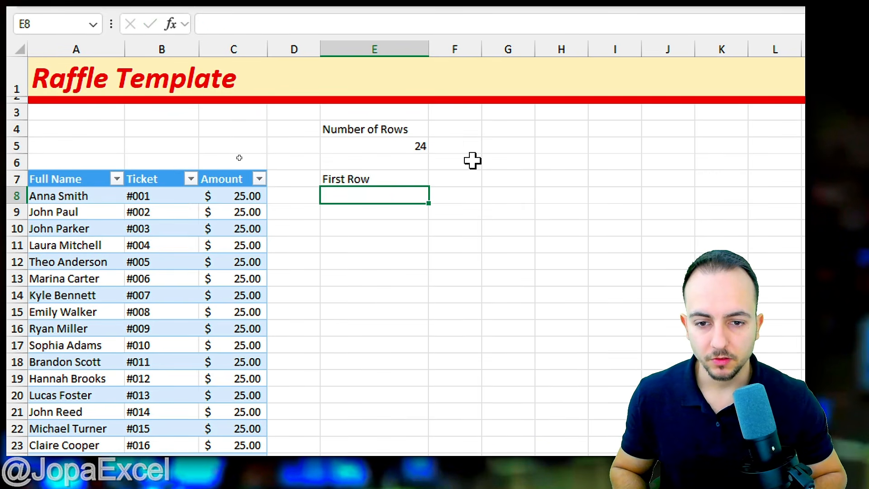
{"action": "type", "text": "Last To"}
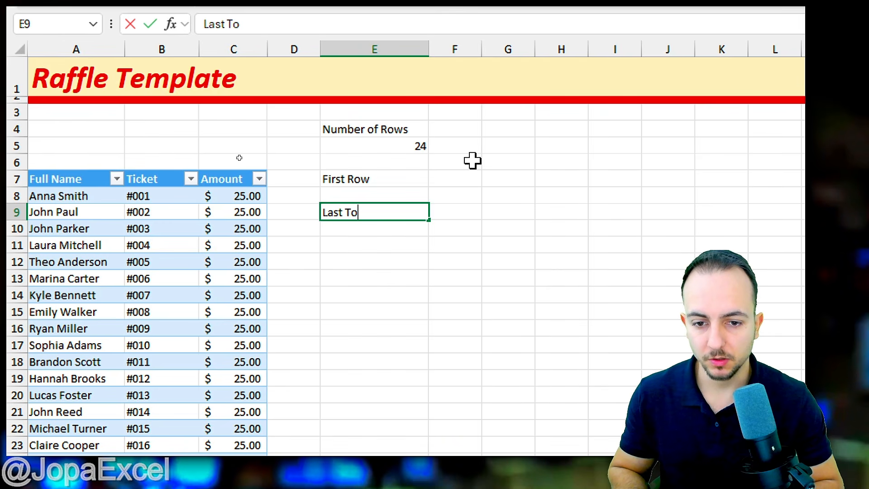
{"action": "type", "text": "Row"}
{"action": "key", "text": "Return"}
{"action": "key", "text": "Return"}
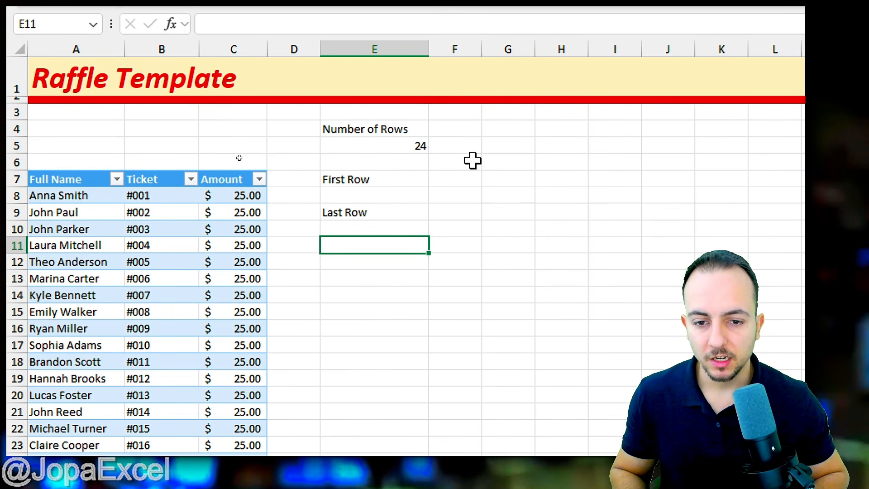
{"action": "mouse_move", "coordinate": [429, 134]}
{"action": "left_mouse_down"}
{"action": "mouse_move", "coordinate": [431, 165]}
{"action": "mouse_move", "coordinate": [417, 127]}
{"action": "left_mouse_up"}
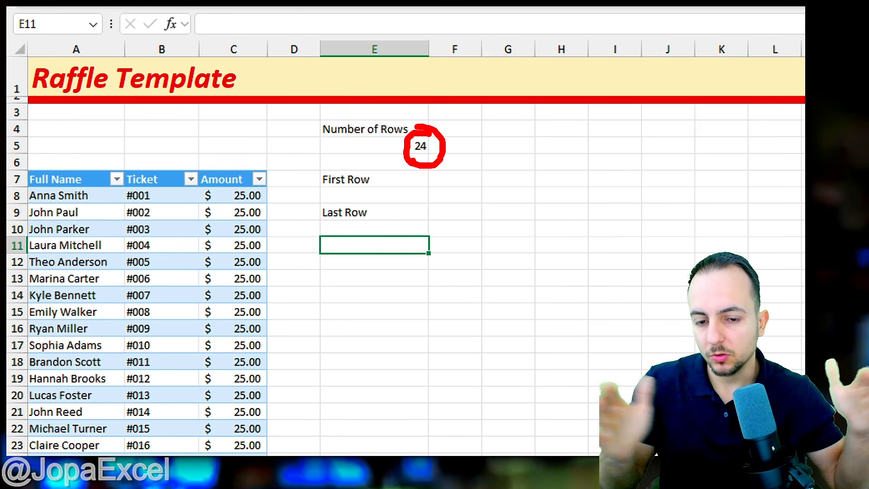
{"action": "key", "text": "Escape"}
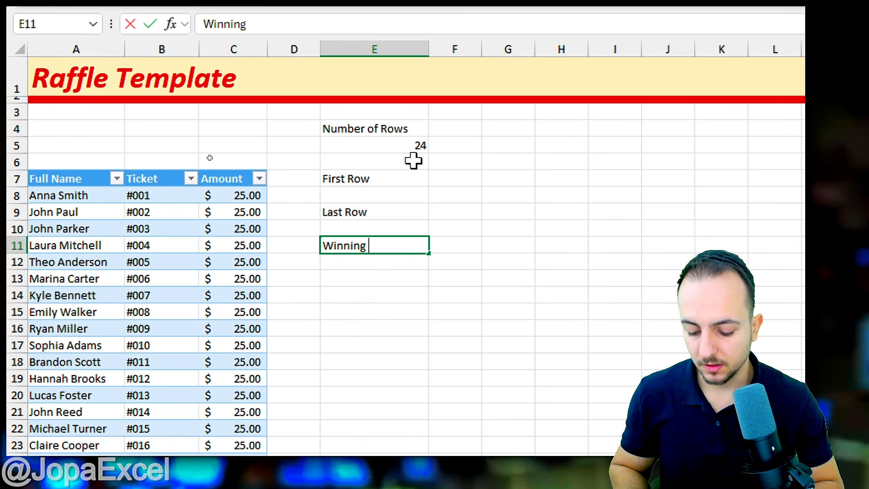
{"action": "key", "text": "Return"}
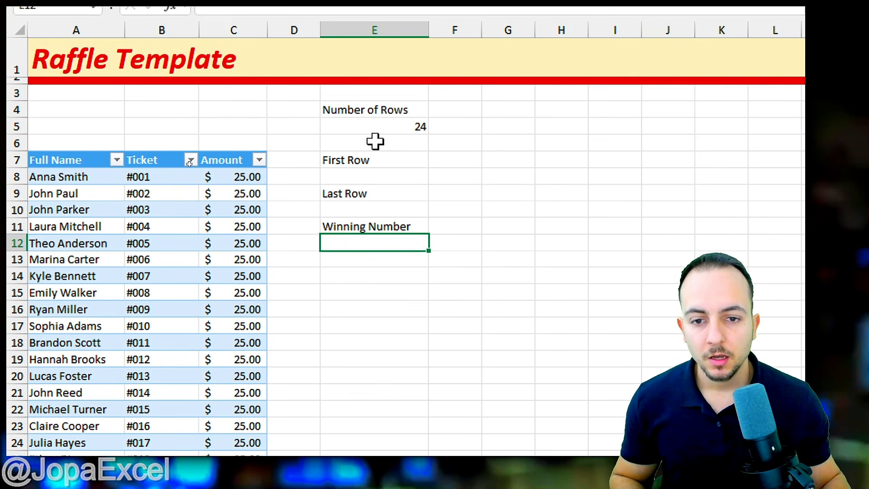
Enter 8 in E8 as the sheet row where the participant data starts
{"action": "left_click", "coordinate": [372, 146]}
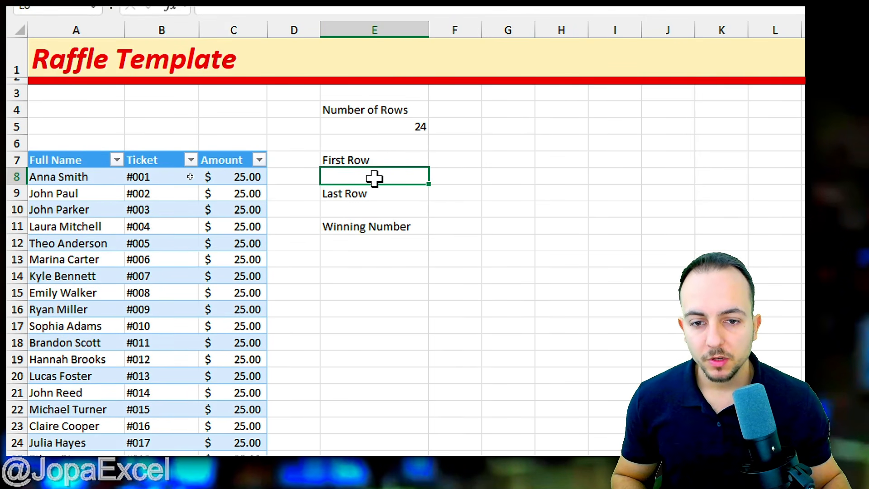
{"action": "key", "text": "ctrl+2"}
{"action": "left_click_drag", "start_coordinate": [36, 162], "coordinate": [93, 151]}
{"action": "key", "text": "e"}
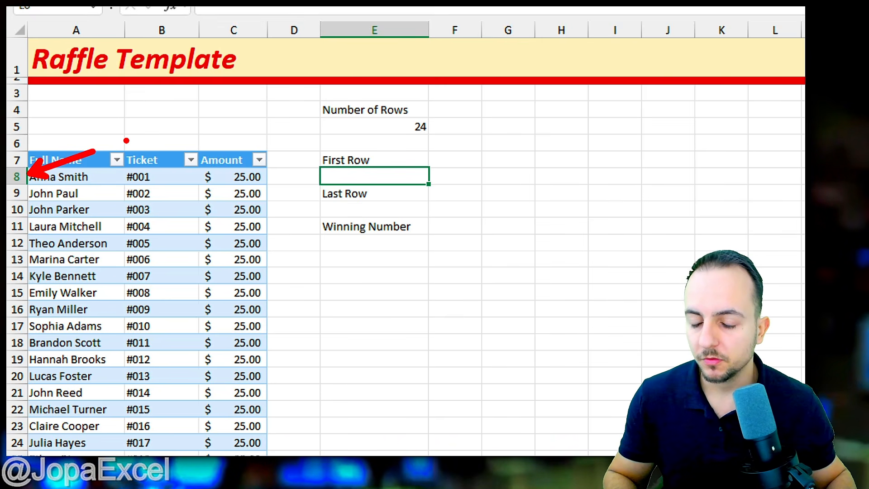
{"action": "key", "text": "Escape"}
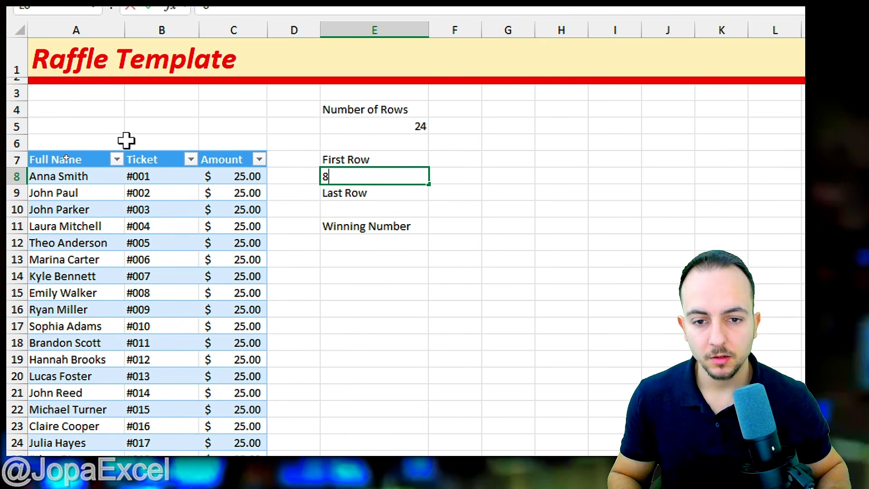
{"action": "key", "text": "Return"}
{"action": "key", "text": "Return"}
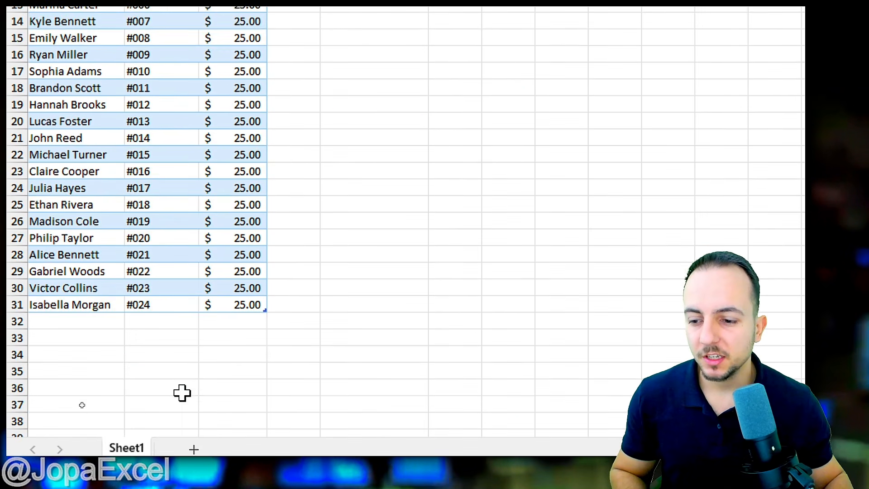
Compare the sheet row of the table's last participant with the Number of Rows and First Row values
{"action": "key", "text": "ctrl+2"}
{"action": "left_click_drag", "start_coordinate": [49, 321], "coordinate": [101, 366]}
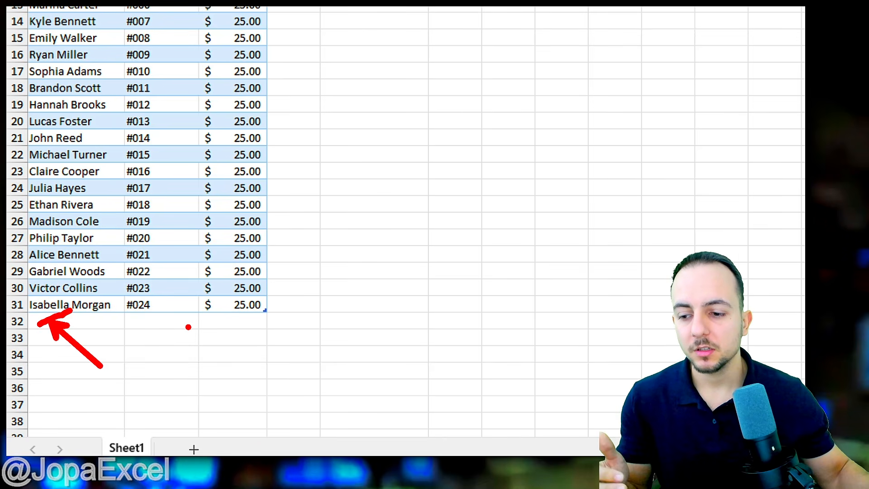
{"action": "key", "text": "Escape"}
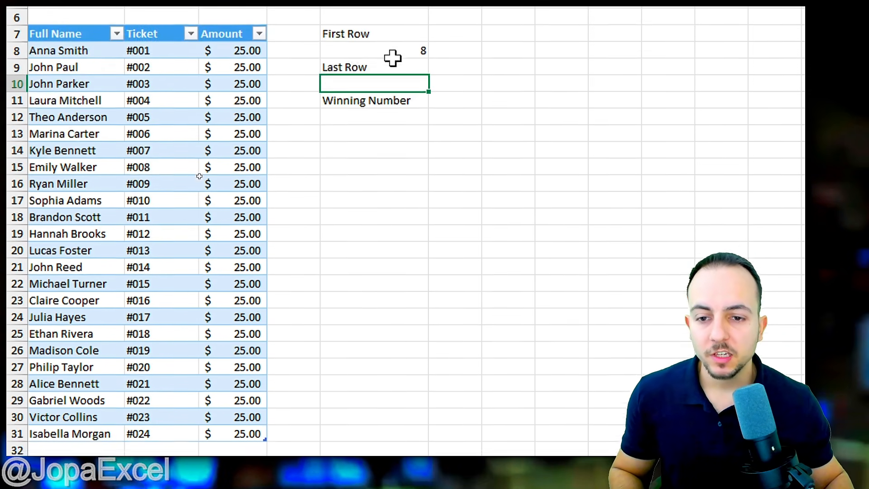
{"action": "key", "text": "ctrl+2"}
{"action": "mouse_move", "coordinate": [425, 91]}
{"action": "left_mouse_down"}
{"action": "mouse_move", "coordinate": [409, 119]}
{"action": "mouse_move", "coordinate": [425, 89]}
{"action": "left_mouse_up"}
{"action": "left_click_drag", "start_coordinate": [431, 143], "coordinate": [438, 146]}
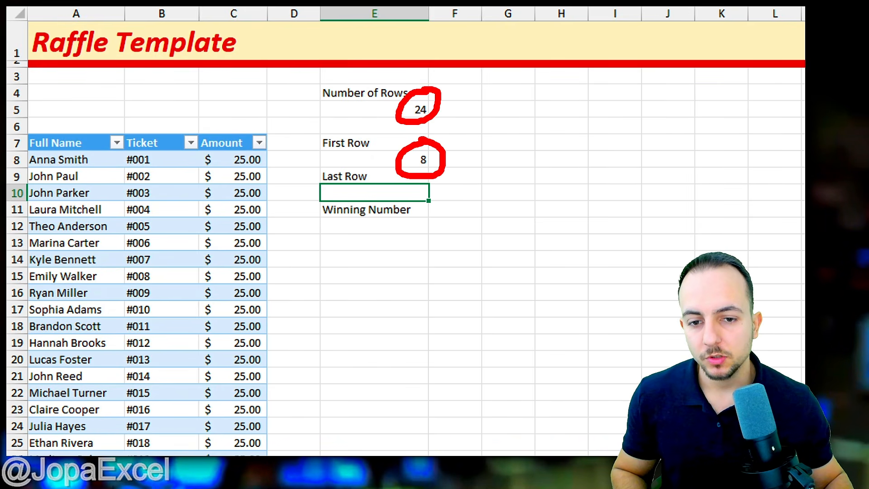
{"action": "left_click_drag", "start_coordinate": [390, 182], "coordinate": [369, 188]}
{"action": "key", "text": "Escape"}
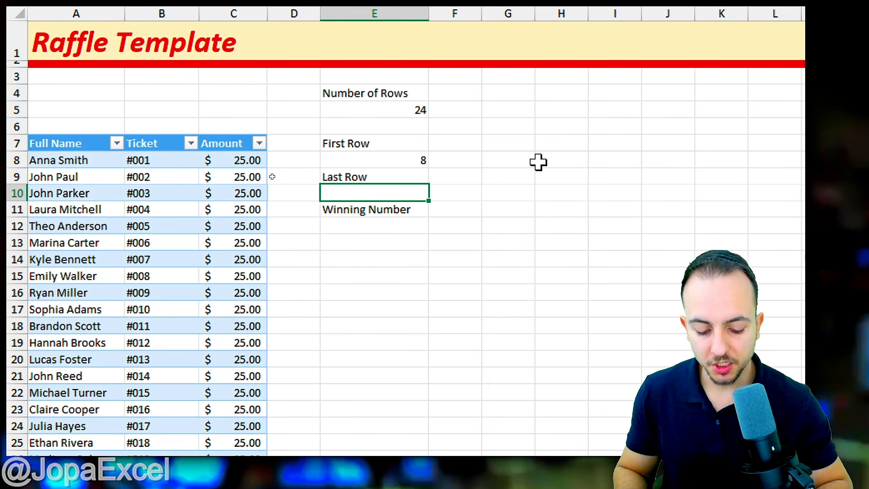
Calculate the last row in E10 by adding the row count and the first row with =E5+E8
{"action": "type", "text": "="}
{"action": "left_click", "coordinate": [408, 111]}
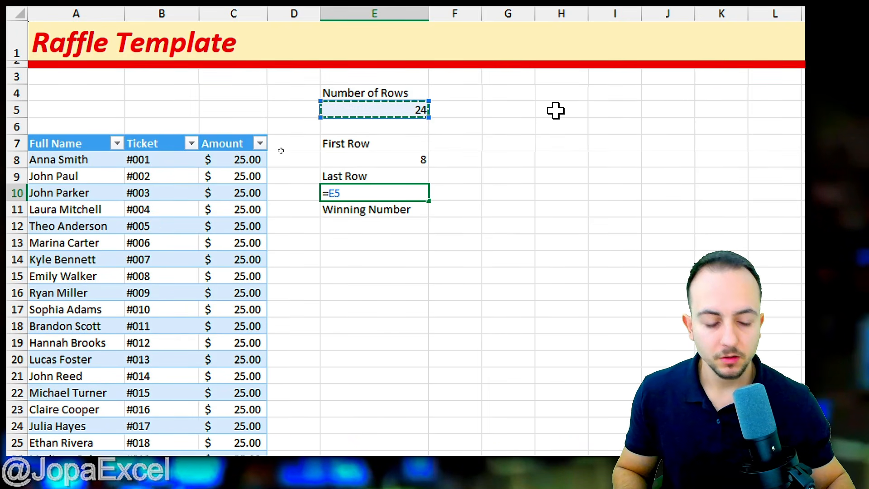
{"action": "type", "text": "+"}
{"action": "left_click", "coordinate": [419, 162]}
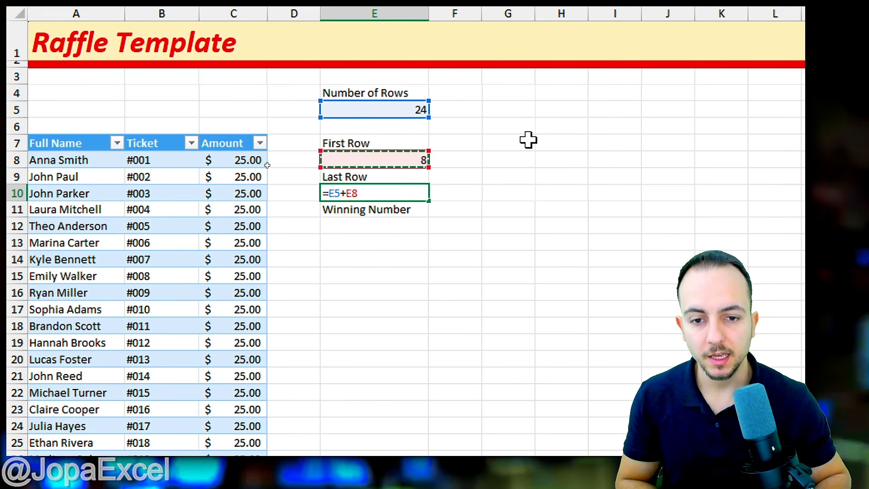
{"action": "key", "text": "Return"}
{"action": "left_click", "coordinate": [394, 193]}
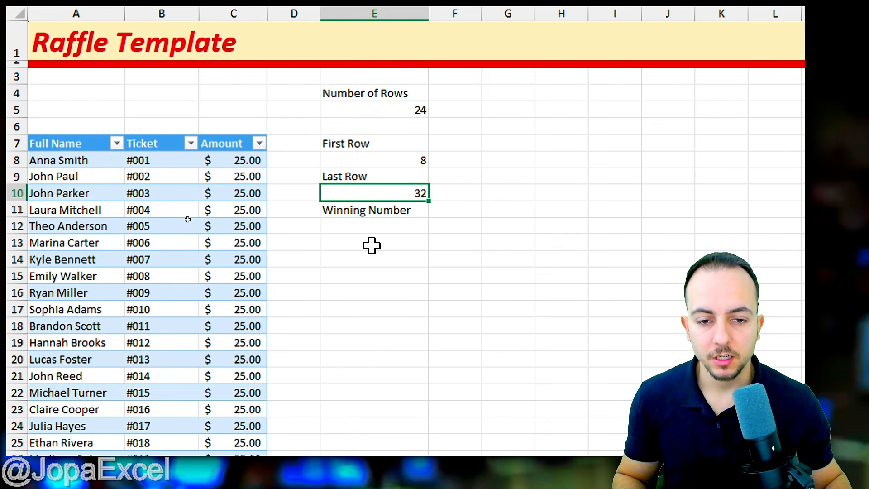
Check E10 against the table's last filled row and correct its formula to =E5+E8-1
{"action": "scroll", "coordinate": [309, 403], "scroll_direction": "down", "scroll_amount": 4}
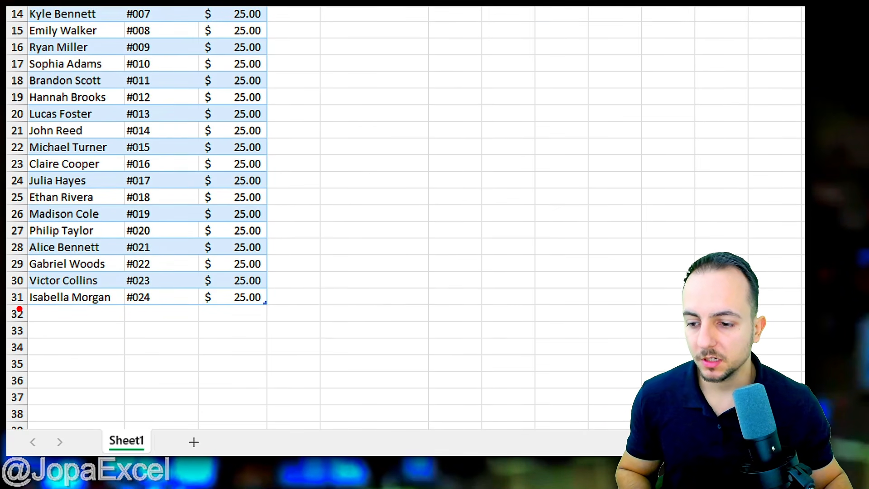
{"action": "left_click_drag", "start_coordinate": [10, 306], "coordinate": [73, 306]}
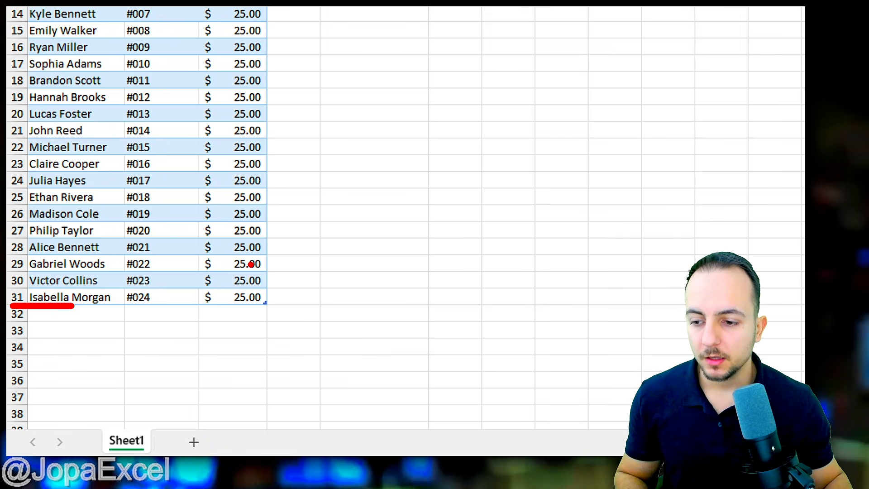
{"action": "scroll", "coordinate": [408, 59], "scroll_direction": "up", "scroll_amount": 5}
{"action": "double_click", "coordinate": [394, 217]}
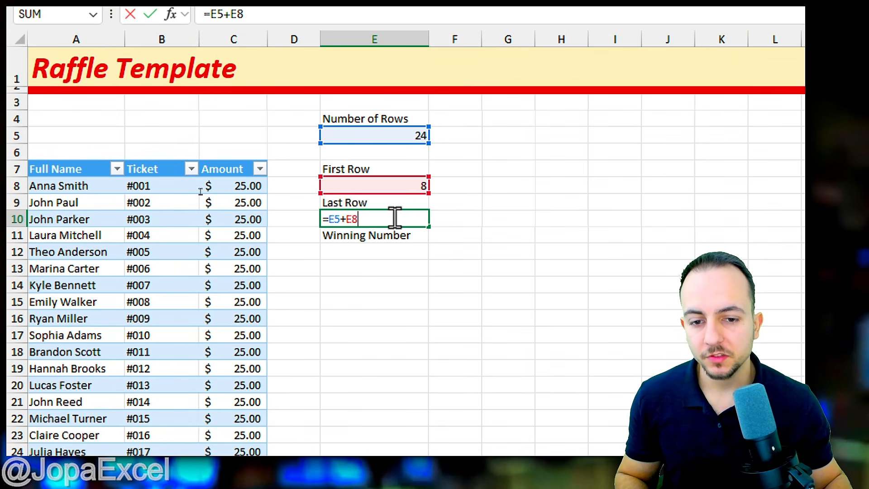
{"action": "type", "text": "-1"}
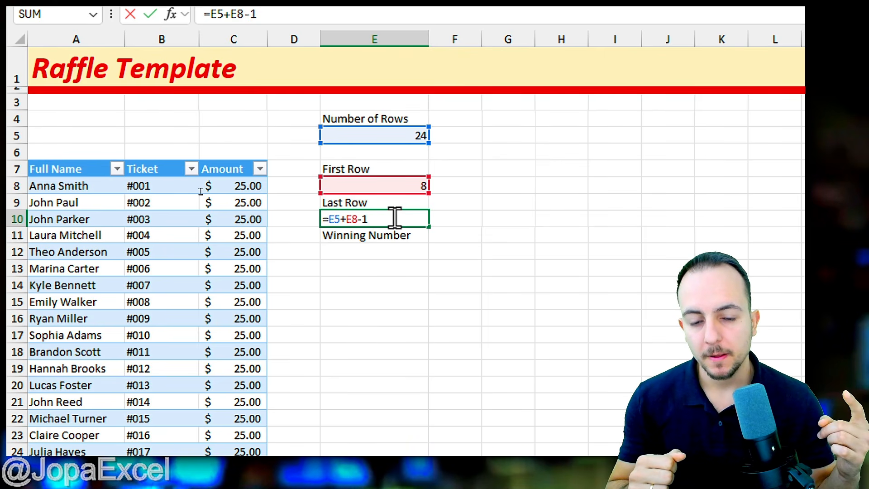
{"action": "key", "text": "Return"}
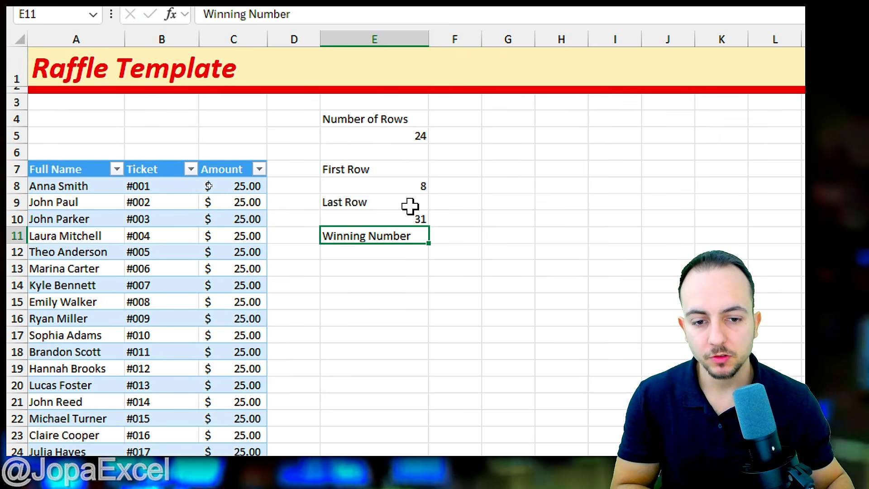
{"action": "key", "text": "Up"}
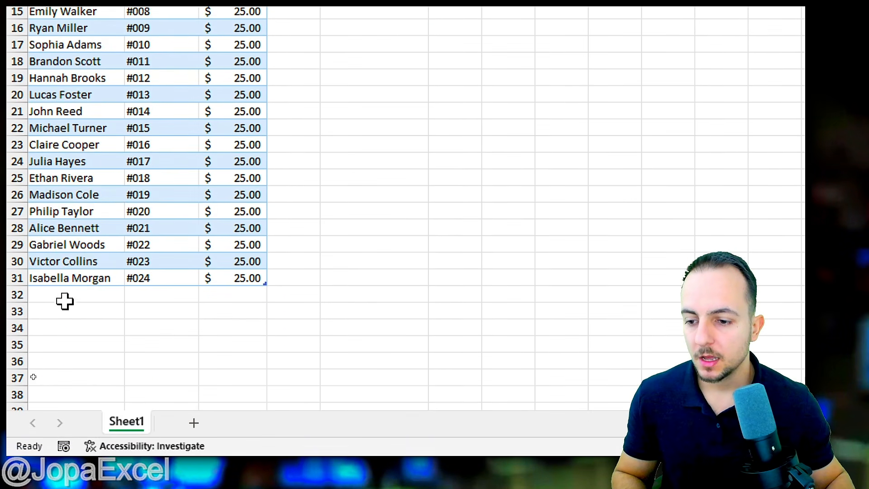
Add a new participant in row 32 directly below the table, entering the full name and ticket #025
{"action": "left_click", "coordinate": [65, 299]}
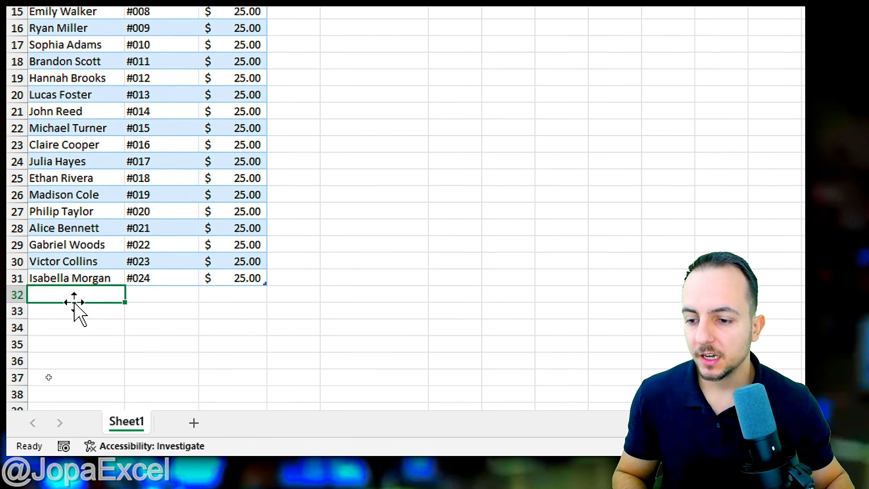
{"action": "type", "text": "David"}
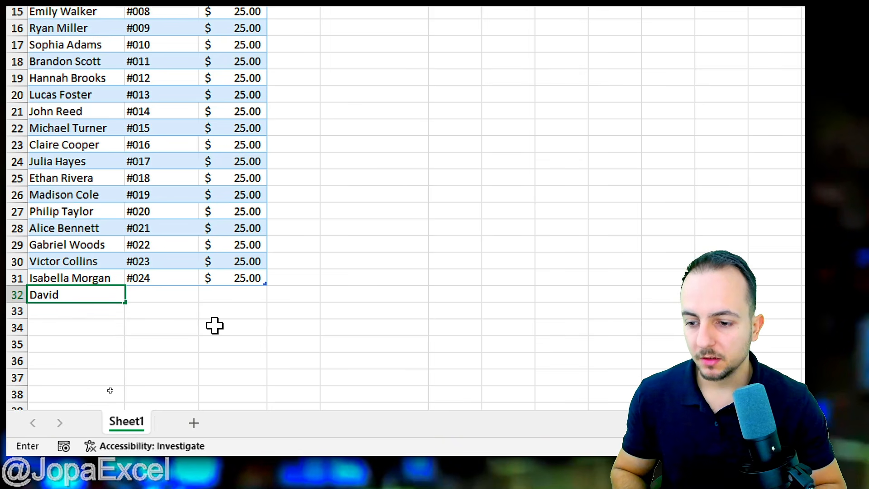
{"action": "type", "text": " S"}
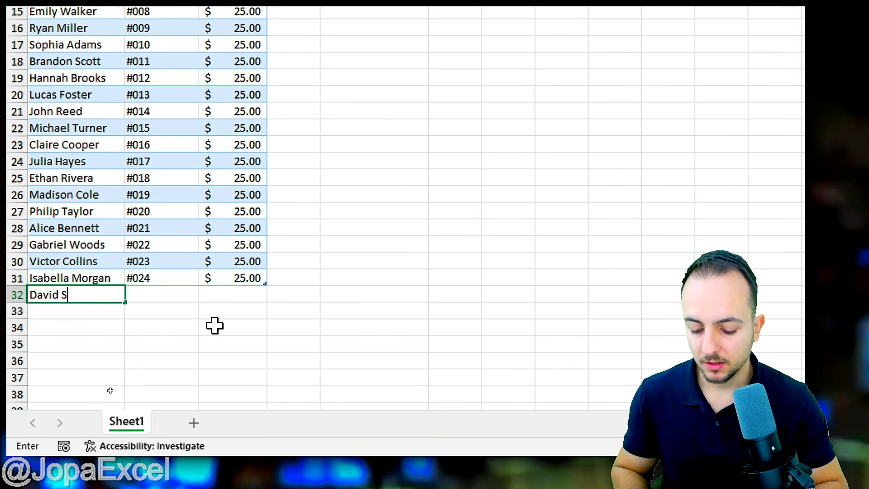
{"action": "key", "text": "BackSpace"}
{"action": "type", "text": "Smith"}
{"action": "key", "text": "Tab"}
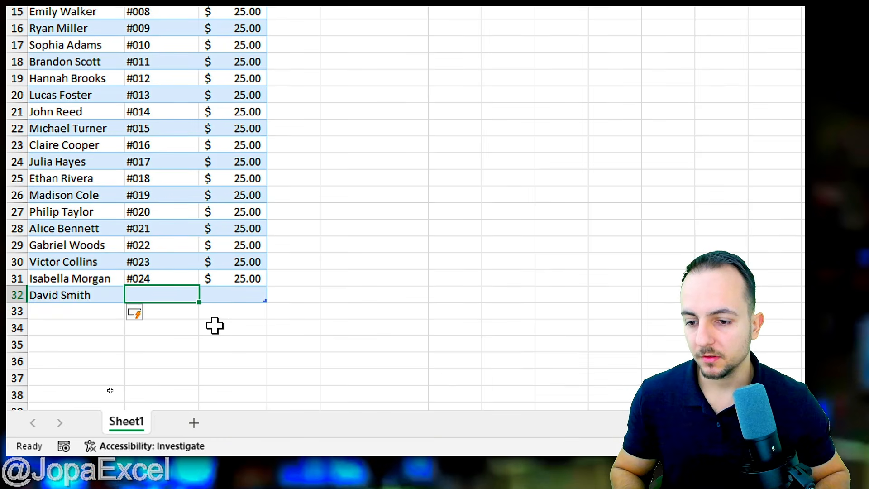
{"action": "type", "text": "#025"}
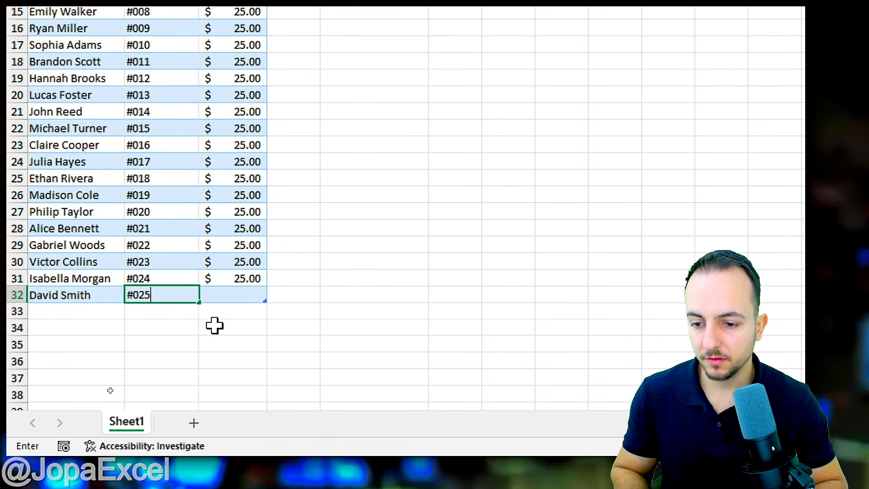
{"action": "key", "text": "Tab"}
{"action": "key", "text": "Return"}
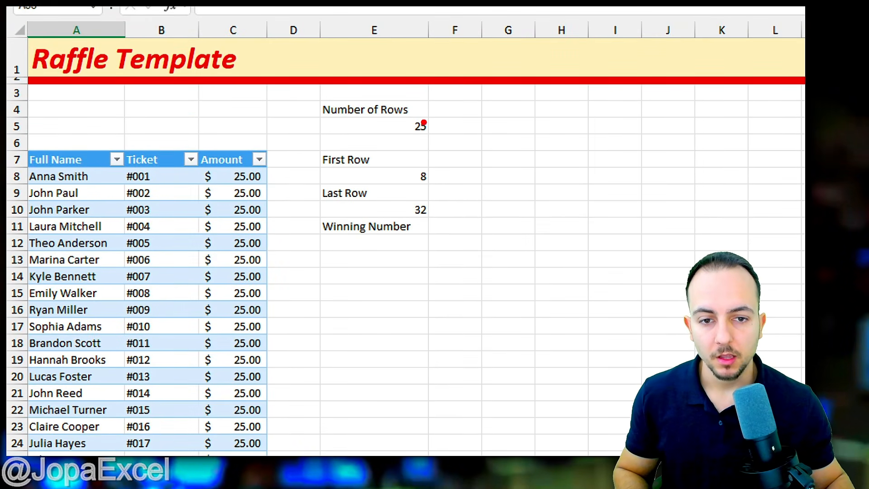
Review the Number of Rows, First Row and Last Row values as limits for the Winning Number in E12
{"action": "mouse_move", "coordinate": [412, 109]}
{"action": "left_mouse_down"}
{"action": "mouse_move", "coordinate": [396, 199]}
{"action": "mouse_move", "coordinate": [471, 135]}
{"action": "mouse_move", "coordinate": [409, 108]}
{"action": "left_mouse_up"}
{"action": "left_click_drag", "start_coordinate": [468, 241], "coordinate": [500, 297]}
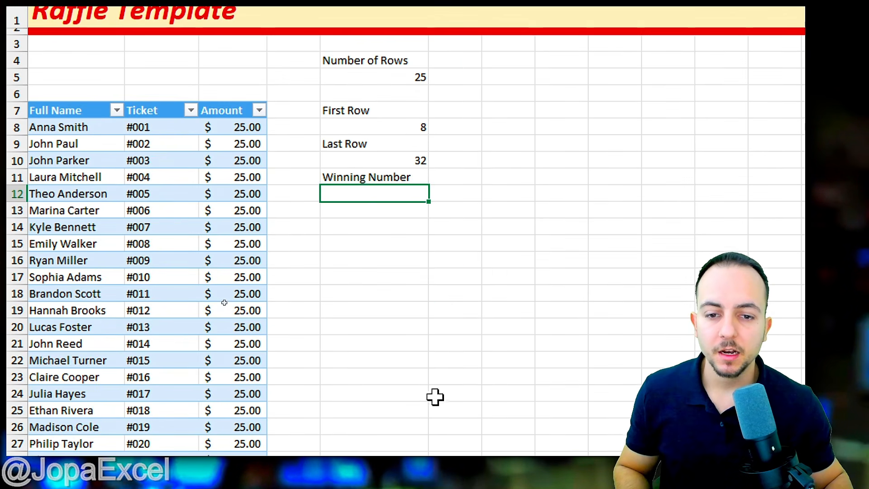
{"action": "left_click_drag", "start_coordinate": [336, 196], "coordinate": [417, 199]}
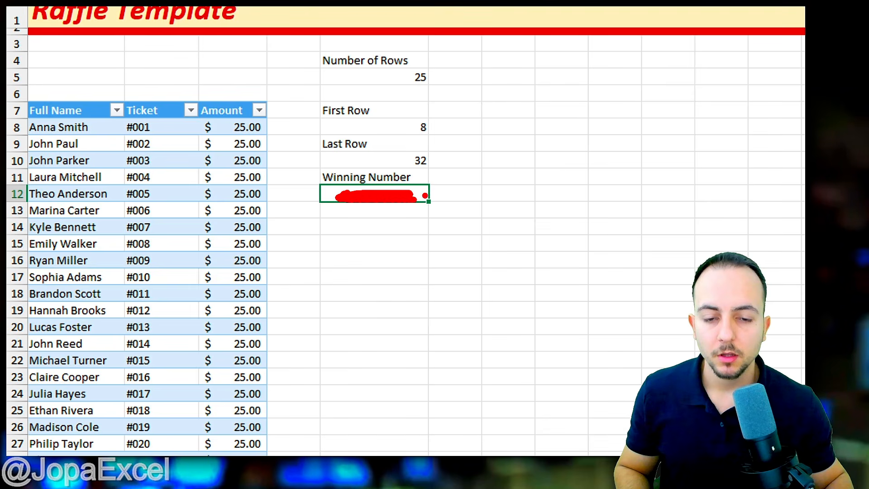
{"action": "key", "text": "Escape"}
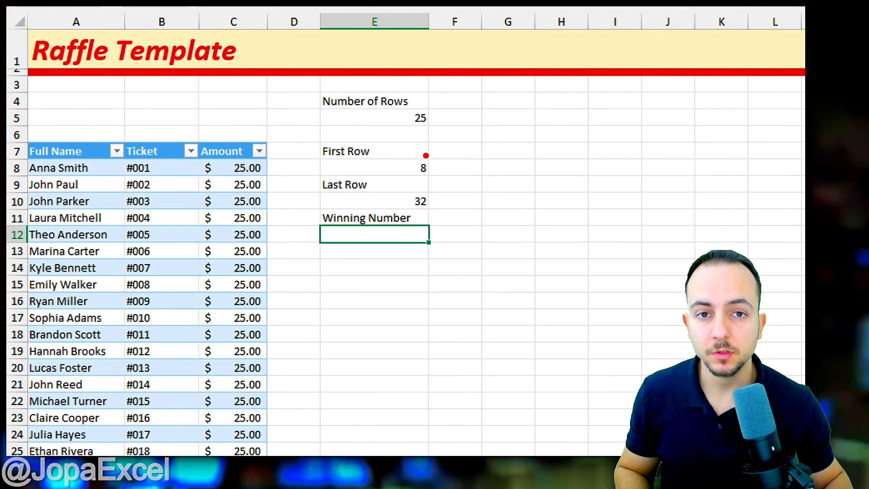
{"action": "left_click_drag", "start_coordinate": [404, 169], "coordinate": [428, 151]}
{"action": "left_click_drag", "start_coordinate": [446, 190], "coordinate": [458, 206]}
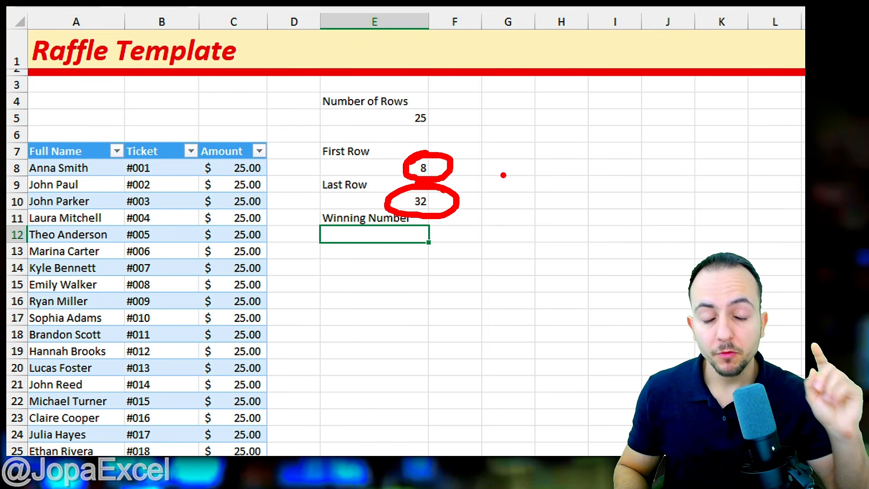
{"action": "key", "text": "Escape"}
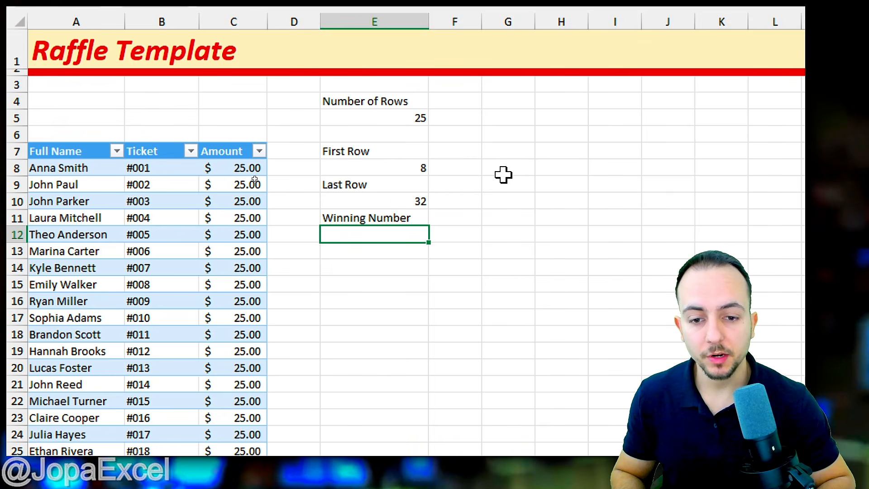
Generate a random winning row number in E12 with =RANDBETWEEN(E8,E10)
{"action": "type", "text": "rand"}
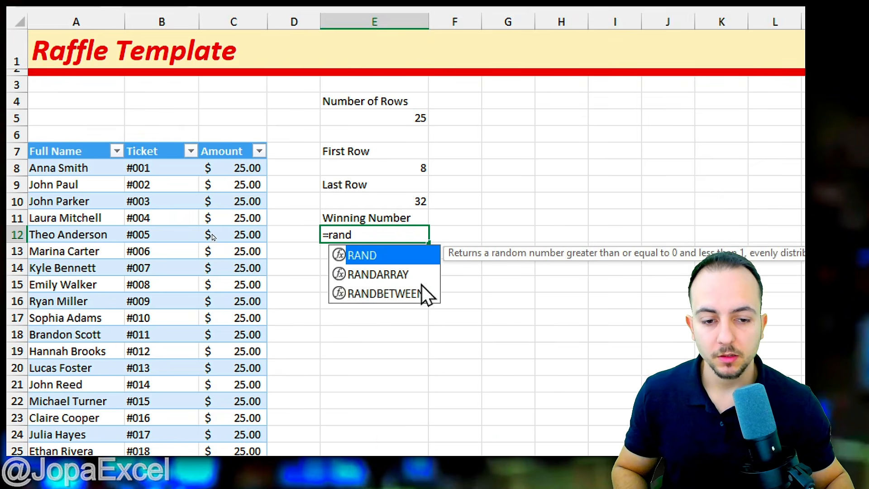
{"action": "left_click", "coordinate": [410, 294]}
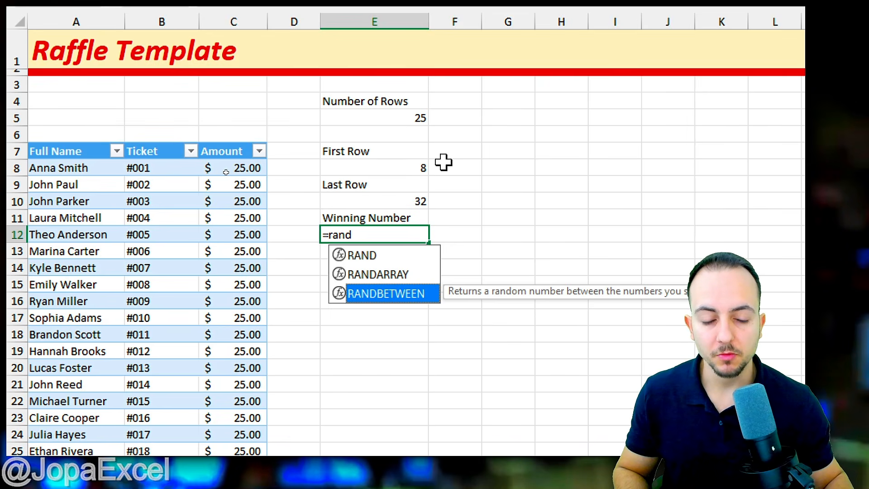
{"action": "double_click", "coordinate": [387, 294]}
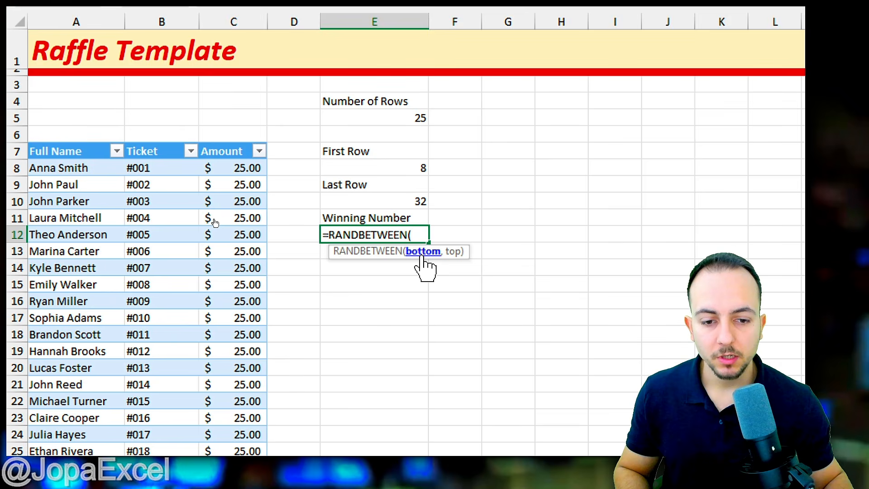
{"action": "left_click", "coordinate": [416, 167]}
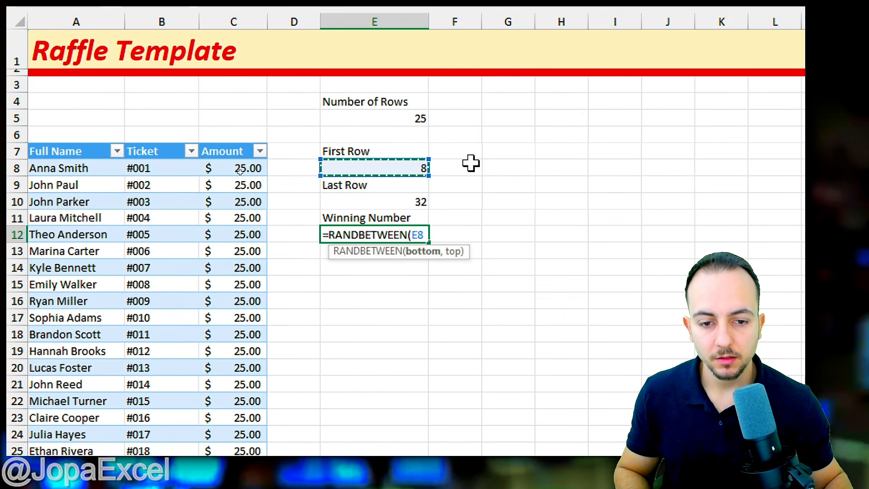
{"action": "type", "text": ","}
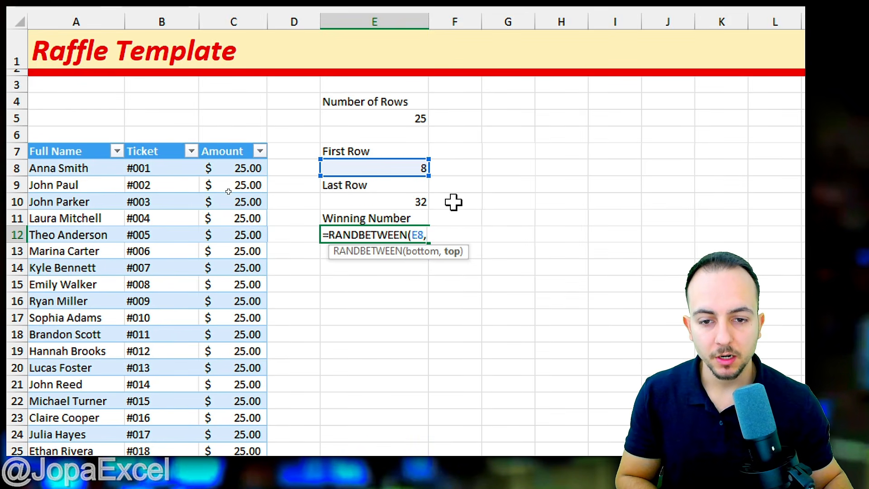
{"action": "left_click", "coordinate": [417, 202]}
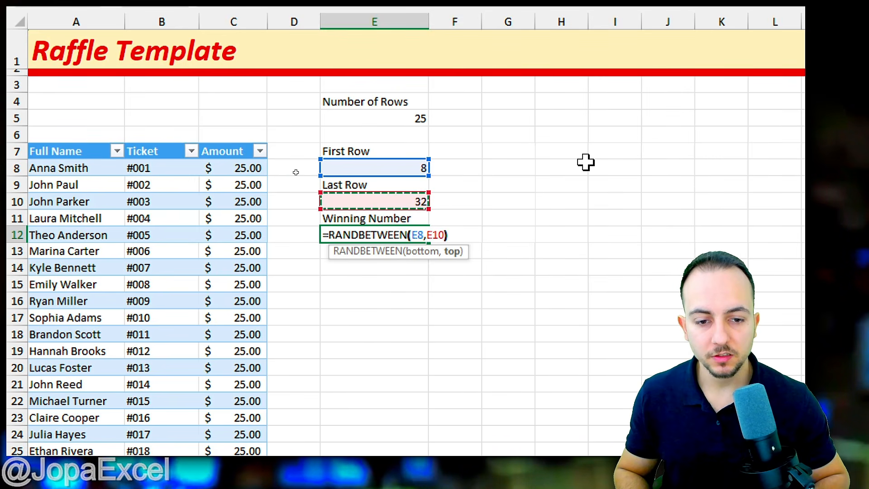
{"action": "key", "text": "Return"}
Recalculate the sheet several times to test the random draw in the Winning Number cell
{"action": "left_click", "coordinate": [400, 235]}
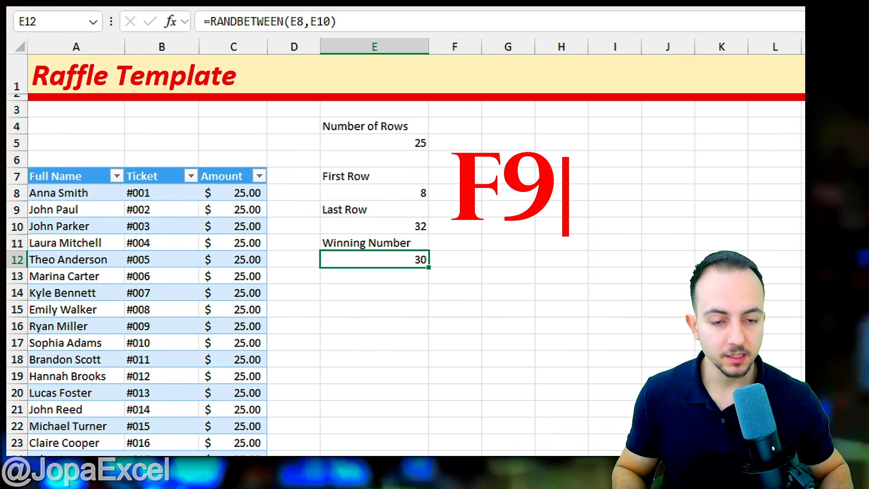
{"action": "key", "text": "F9"}
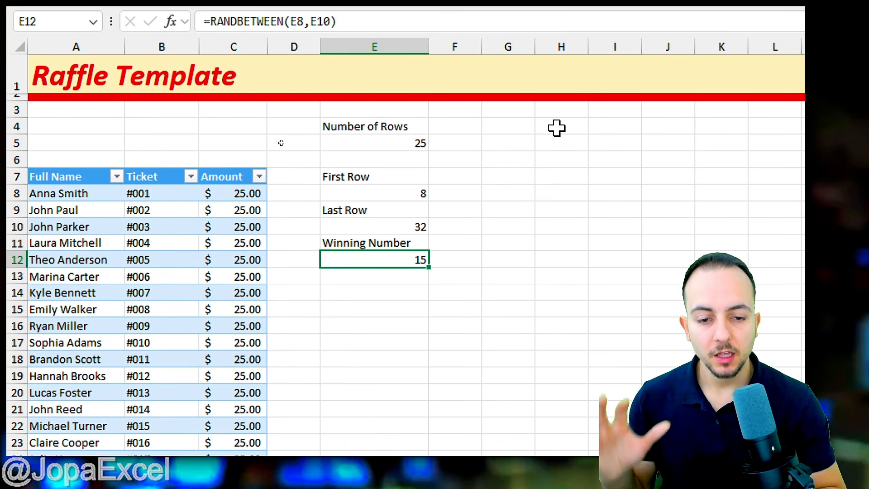
{"action": "key", "text": "F9"}
{"action": "key", "text": "F9"}
{"action": "key", "text": "F9"}
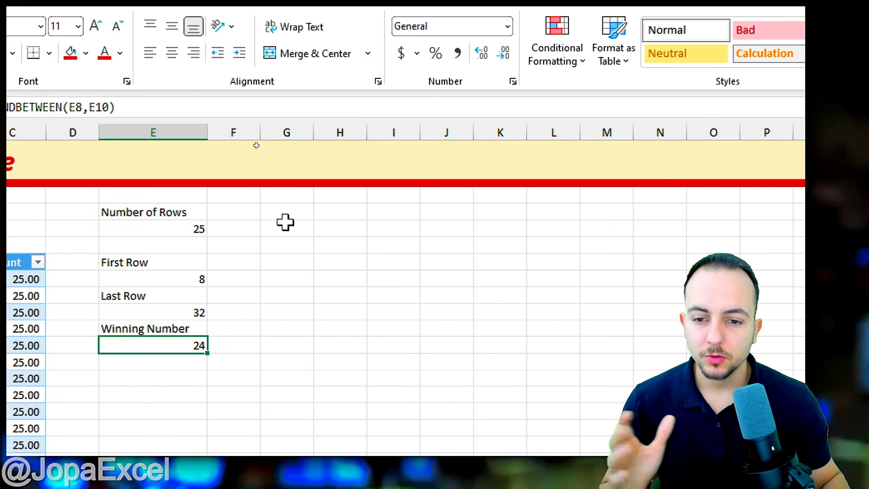
Merge and center cells G4:G5 and widen column G to about three times its width
{"action": "left_click", "coordinate": [298, 212]}
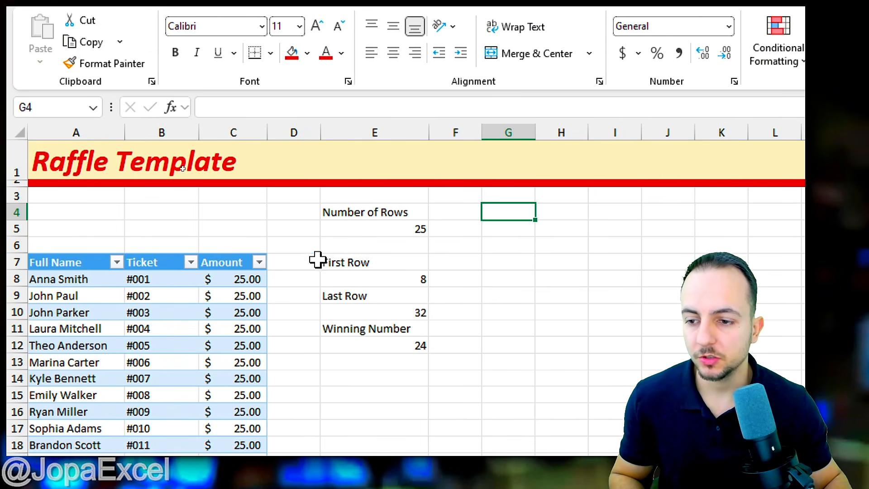
{"action": "left_click_drag", "start_coordinate": [283, 216], "coordinate": [289, 244]}
{"action": "left_click", "coordinate": [287, 216]}
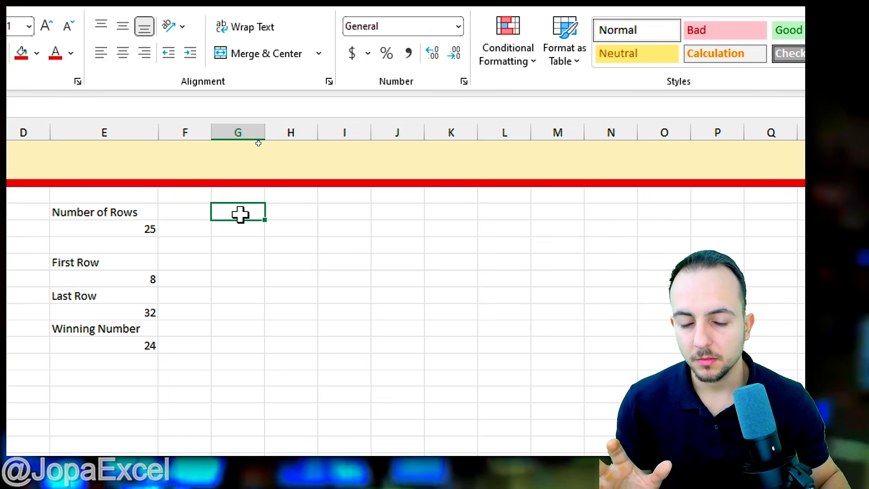
{"action": "left_click_drag", "start_coordinate": [238, 217], "coordinate": [239, 230]}
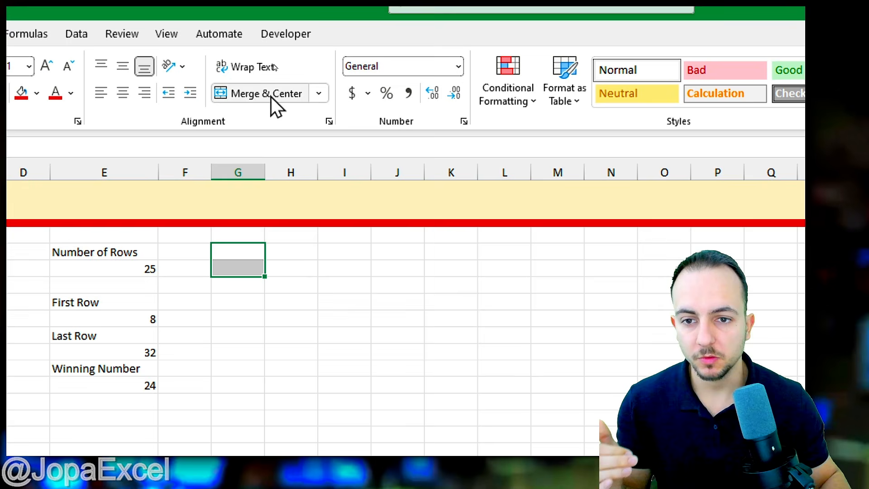
{"action": "left_click", "coordinate": [272, 57]}
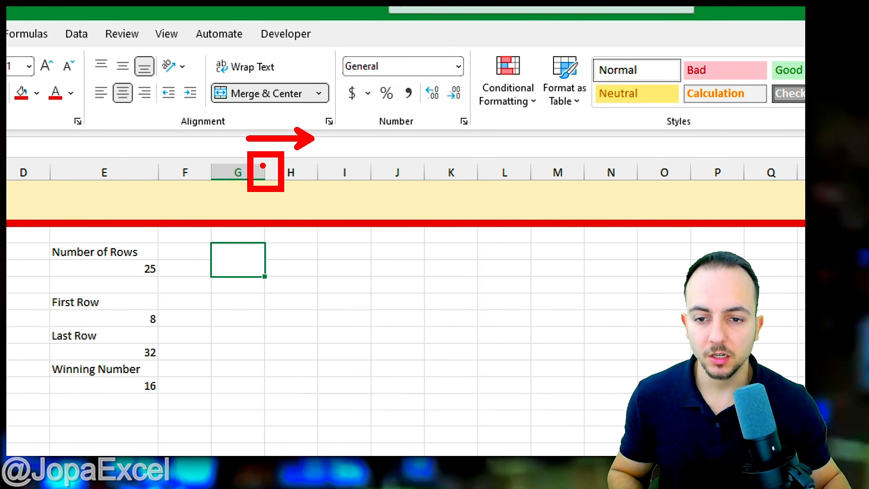
{"action": "left_click_drag", "start_coordinate": [265, 172], "coordinate": [367, 170]}
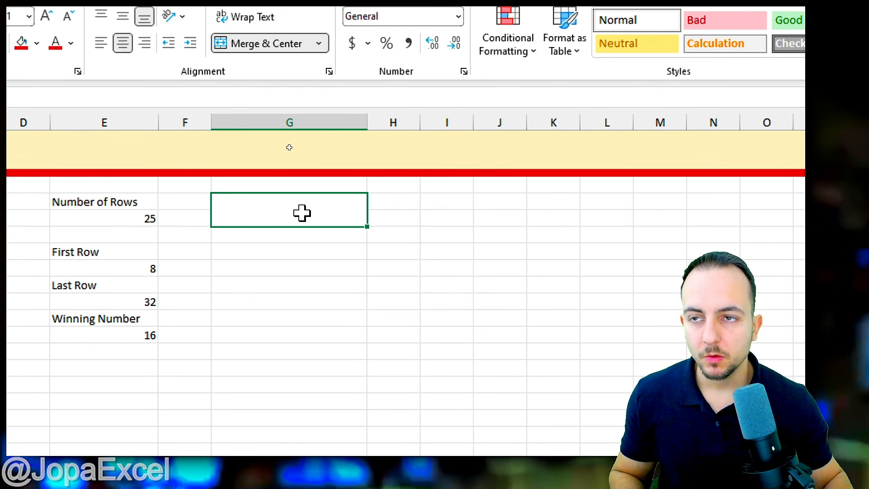
Enter the heading Winner Name in the merged cell G4 and merge and center G6:G7 below it
{"action": "type", "text": "Winne"}
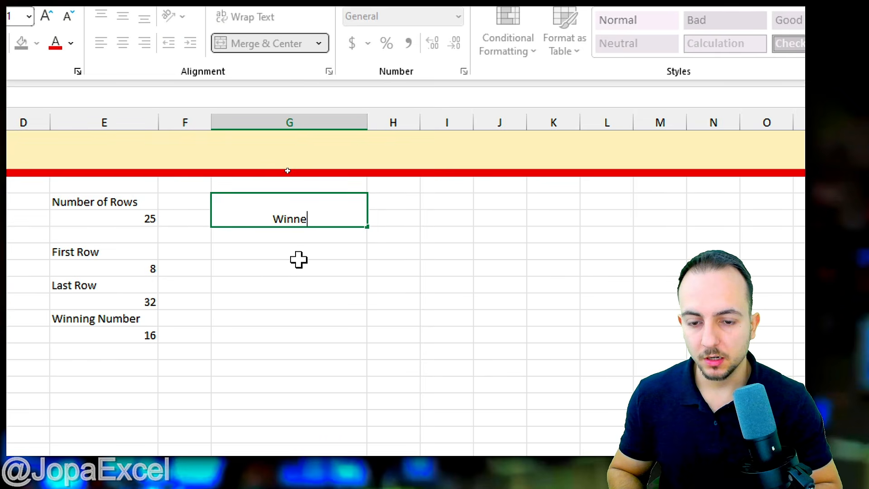
{"action": "type", "text": "r Name"}
{"action": "key", "text": "Return"}
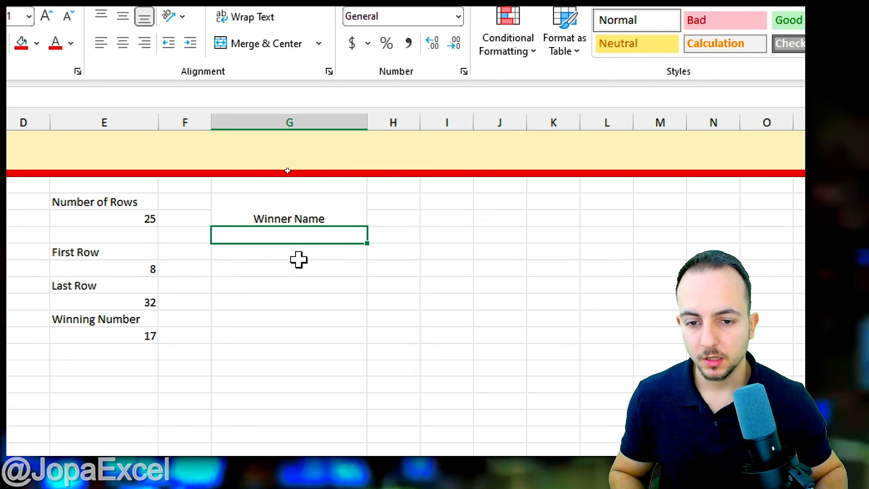
{"action": "left_click_drag", "start_coordinate": [298, 246], "coordinate": [290, 248]}
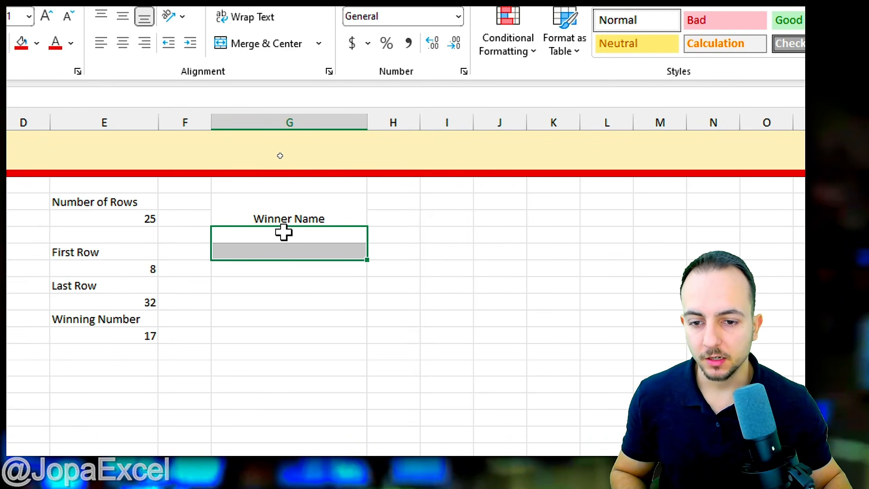
{"action": "left_click", "coordinate": [277, 47]}
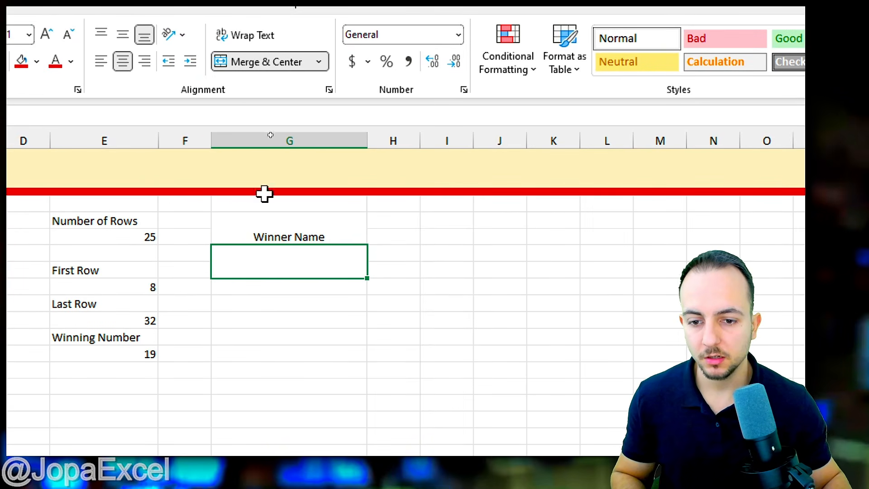
Center the contents of G4:G7 vertically and horizontally and apply All Borders to the range
{"action": "left_click_drag", "start_coordinate": [273, 218], "coordinate": [273, 233]}
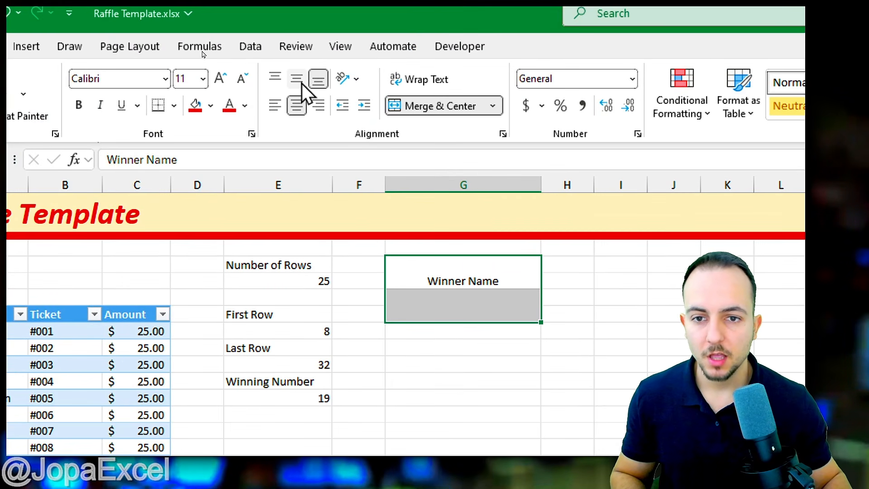
{"action": "left_click", "coordinate": [302, 82]}
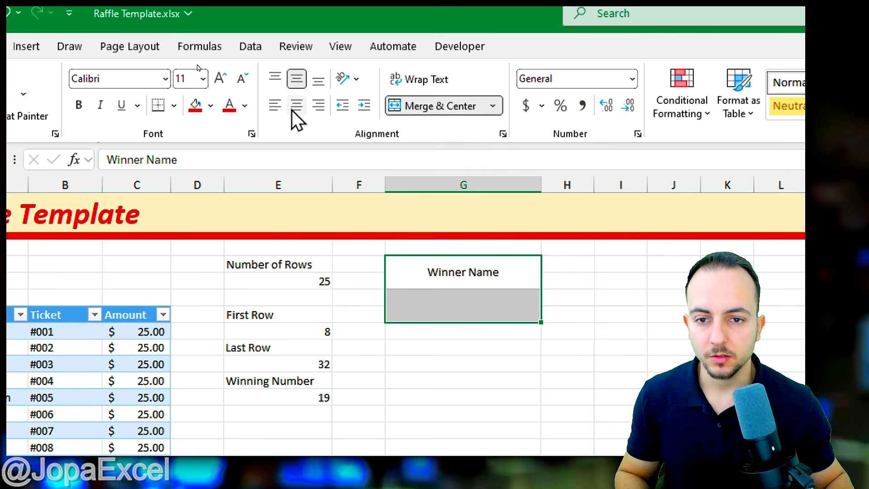
{"action": "left_click", "coordinate": [292, 110]}
{"action": "left_click", "coordinate": [175, 106]}
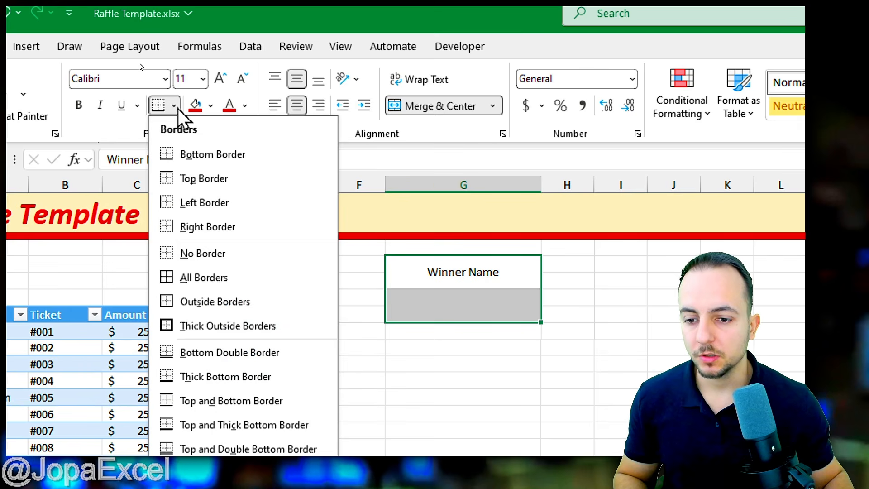
{"action": "left_click", "coordinate": [202, 277]}
Increase the Winner Name heading's font size to 18 and make it bold
{"action": "left_click", "coordinate": [429, 267]}
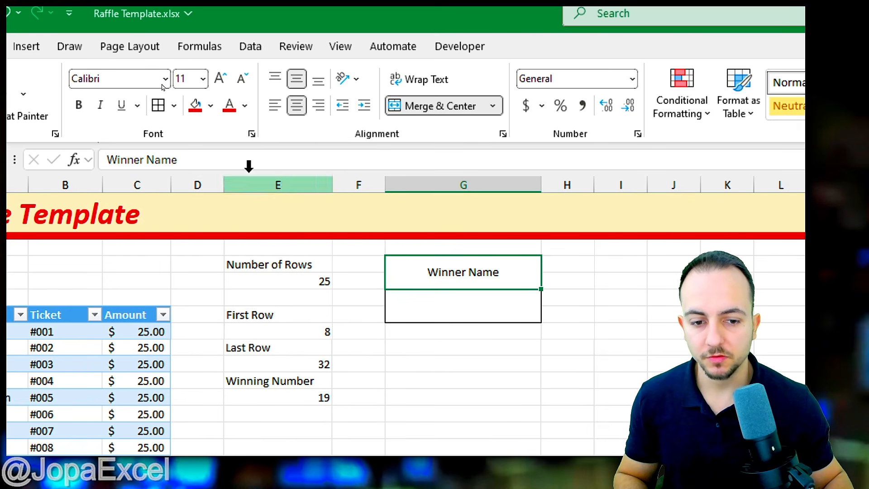
{"action": "left_click", "coordinate": [220, 76]}
{"action": "left_click", "coordinate": [221, 76]}
{"action": "left_click", "coordinate": [220, 76]}
{"action": "left_click", "coordinate": [220, 76]}
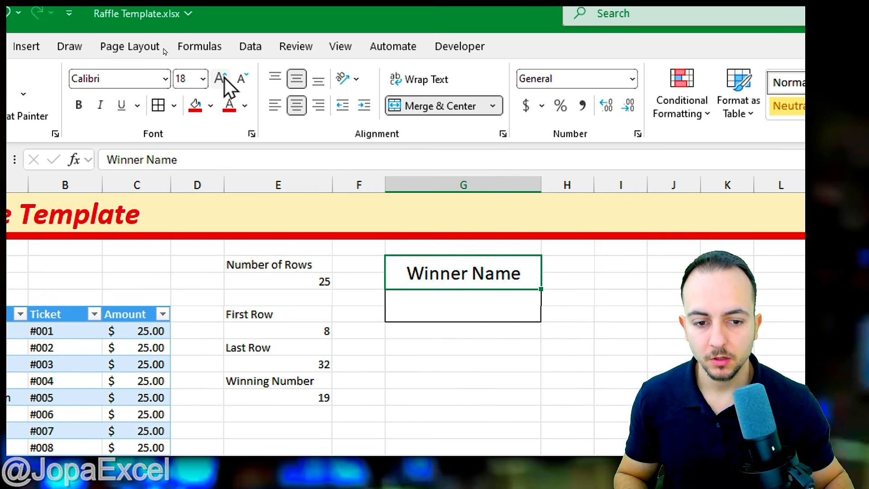
{"action": "left_click", "coordinate": [78, 105]}
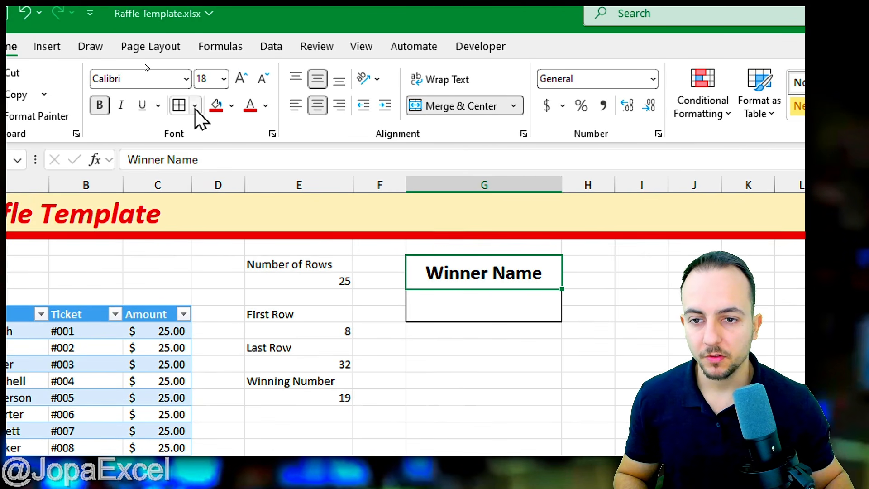
Fill the Winner Name heading cell with red and set its font color to white
{"action": "left_click", "coordinate": [232, 107]}
{"action": "left_click", "coordinate": [218, 357]}
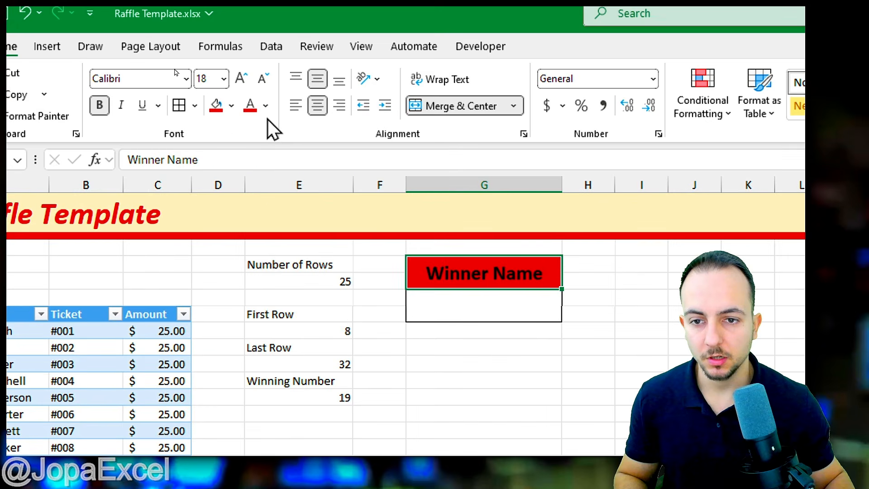
{"action": "left_click", "coordinate": [265, 105]}
{"action": "left_click", "coordinate": [250, 214]}
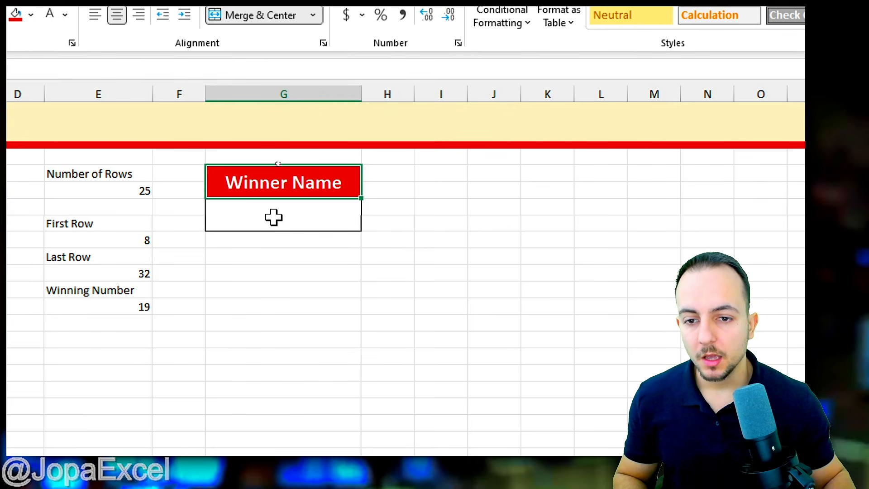
Copy the Winner Name block G4:G7 and paste duplicates of it starting at G9 and G14
{"action": "left_click", "coordinate": [273, 217]}
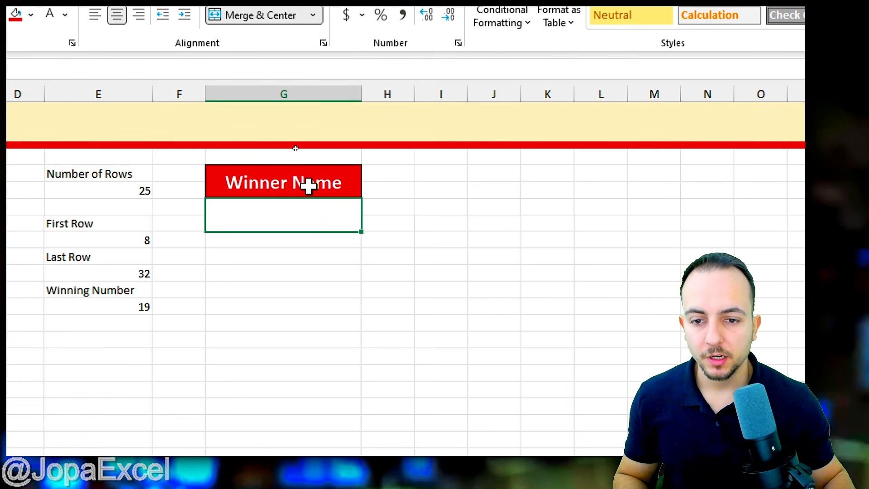
{"action": "left_click_drag", "start_coordinate": [308, 186], "coordinate": [295, 210]}
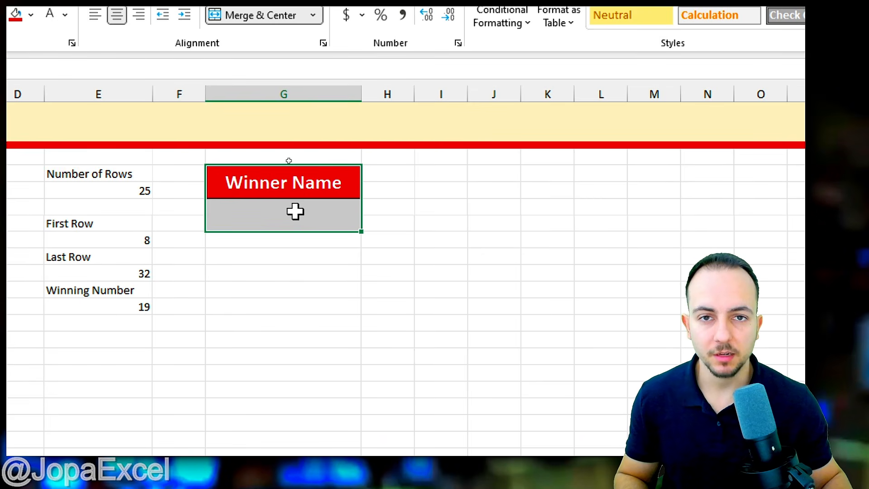
{"action": "left_click_drag", "start_coordinate": [286, 182], "coordinate": [287, 210]}
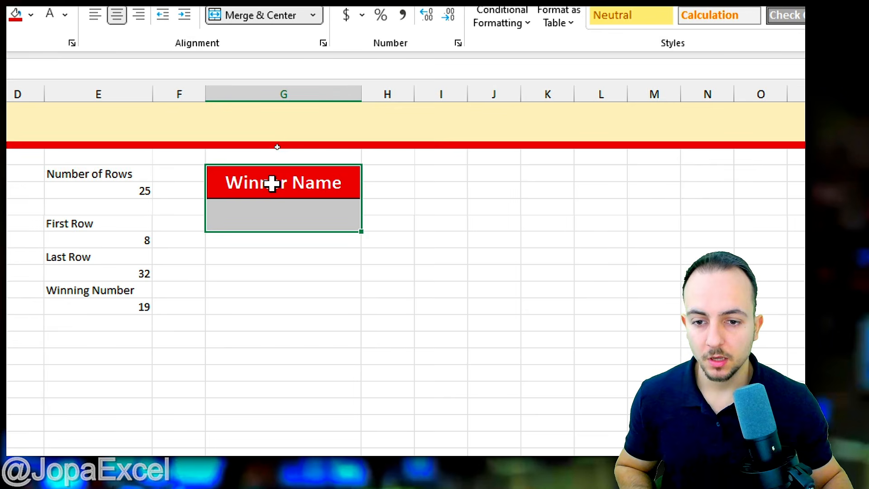
{"action": "key", "text": "ctrl+c"}
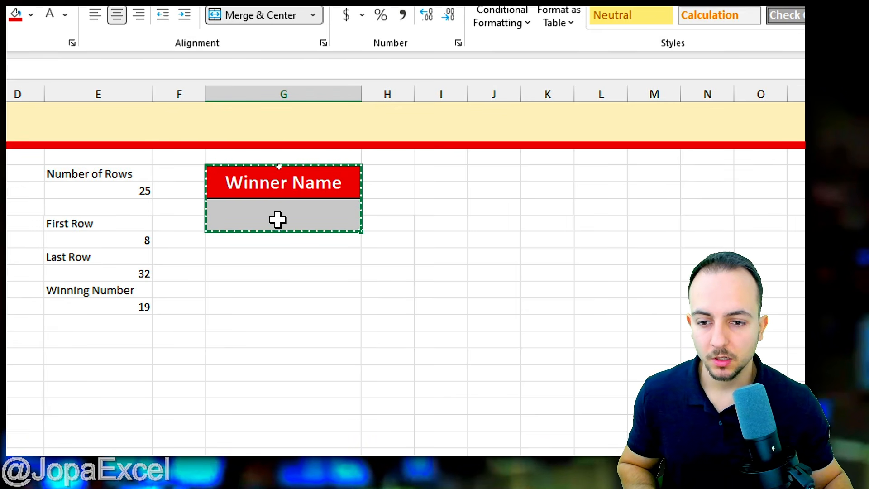
{"action": "left_click", "coordinate": [268, 238]}
{"action": "left_click", "coordinate": [259, 261]}
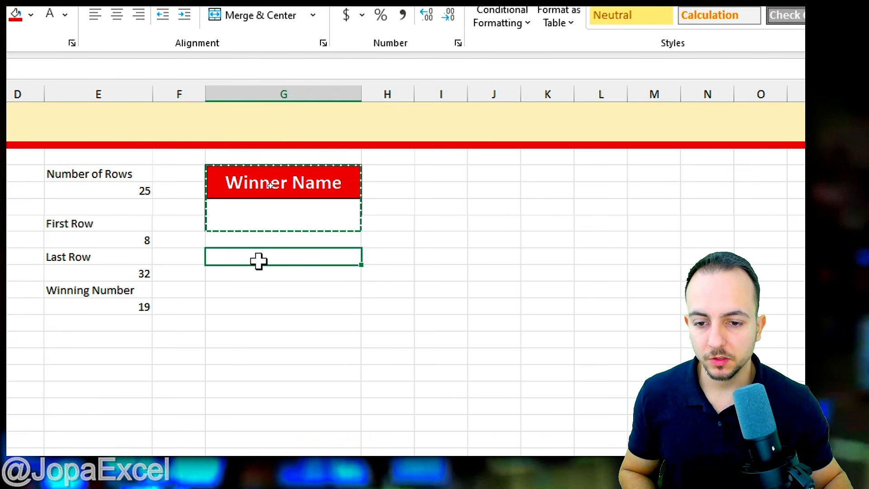
{"action": "key", "text": "ctrl+v"}
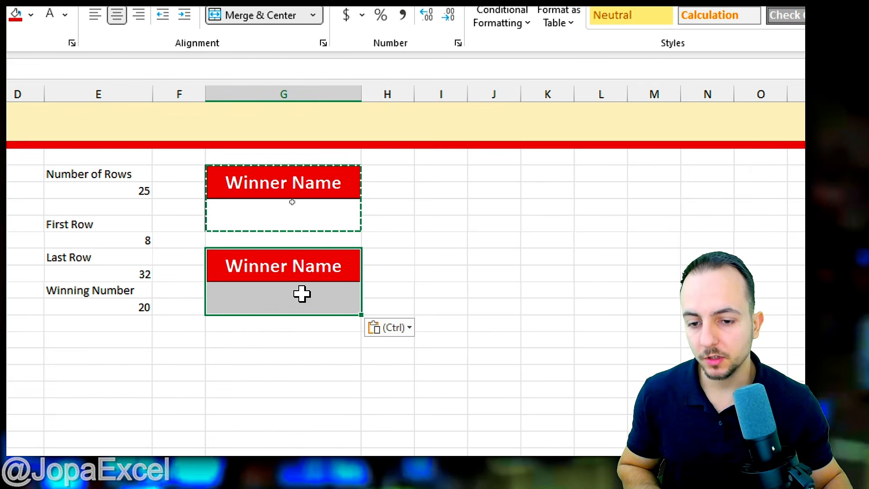
{"action": "left_click", "coordinate": [260, 326]}
{"action": "left_click", "coordinate": [248, 346]}
{"action": "key", "text": "ctrl+v"}
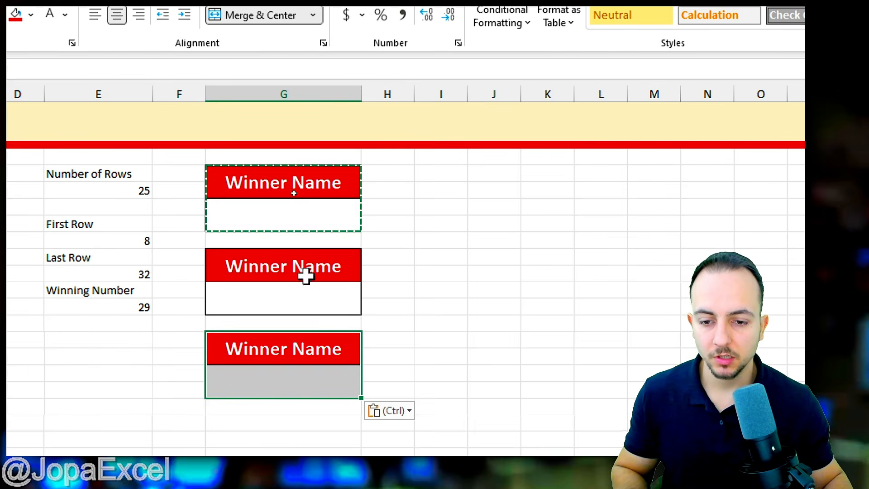
{"action": "key", "text": "Escape"}
Change the heading in G9 to Winning Ticket and the heading in G14 to Prize Amount
{"action": "left_click", "coordinate": [305, 261]}
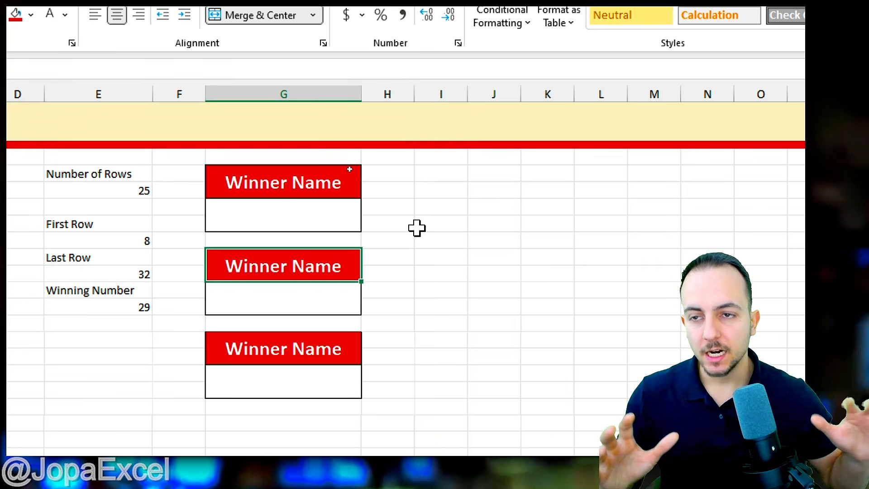
{"action": "type", "text": "Wi"}
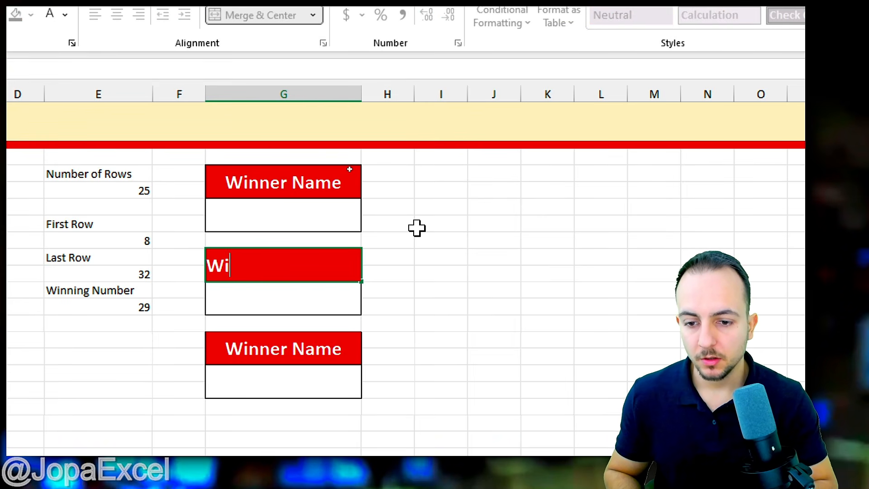
{"action": "type", "text": "nning"}
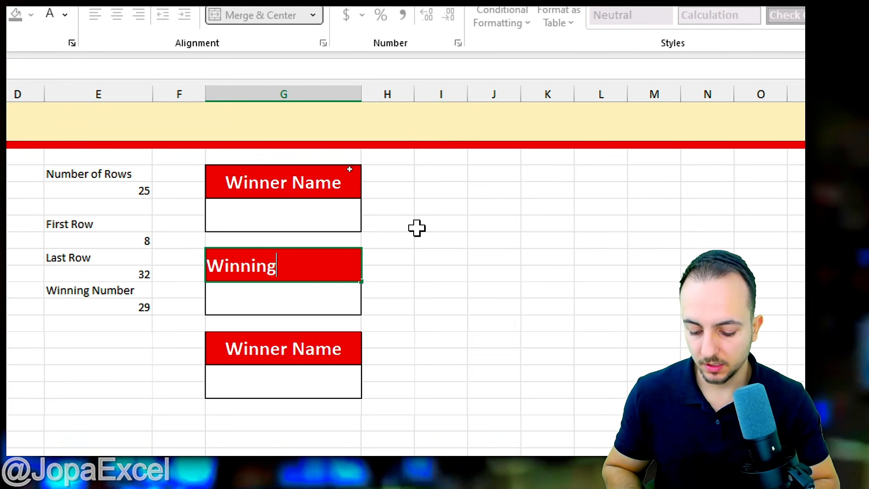
{"action": "type", "text": " Ticket"}
{"action": "key", "text": "Return"}
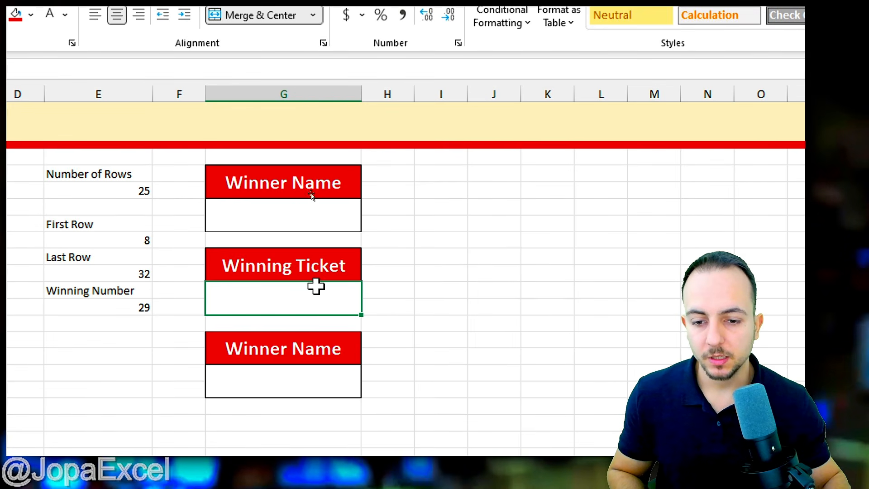
{"action": "left_click", "coordinate": [307, 350]}
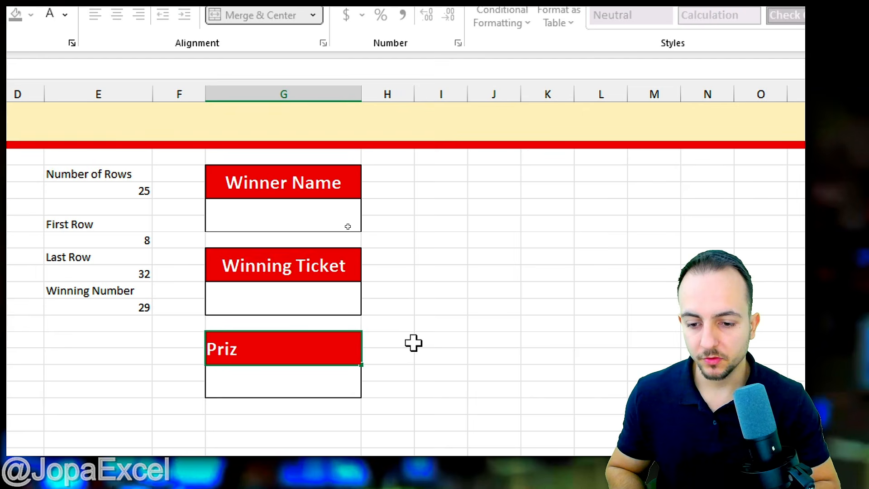
{"action": "type", "text": "nt"}
{"action": "key", "text": "Return"}
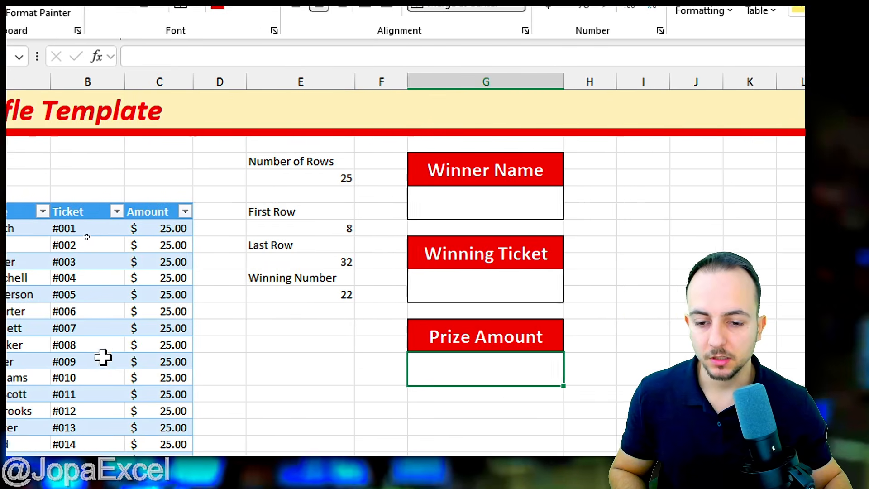
Calculate the prize in the cell below Prize Amount by entering =SUM(Table1[Amount])
{"action": "left_click", "coordinate": [158, 205]}
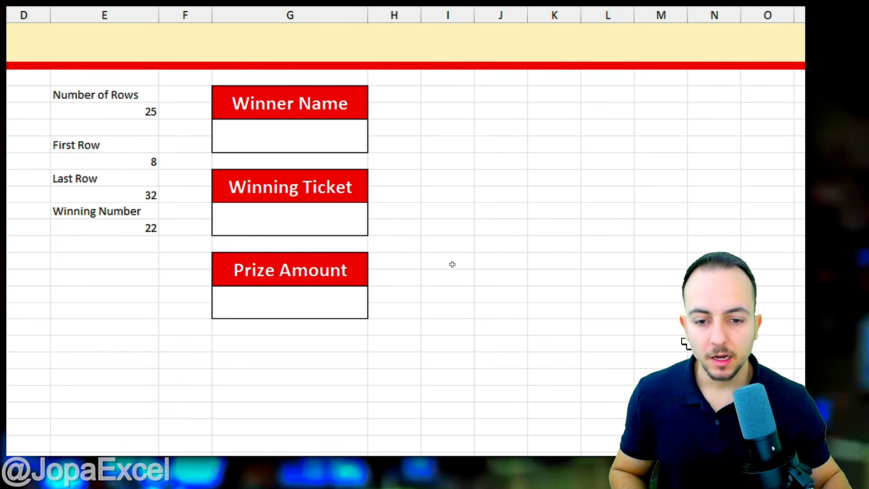
{"action": "left_click", "coordinate": [513, 282]}
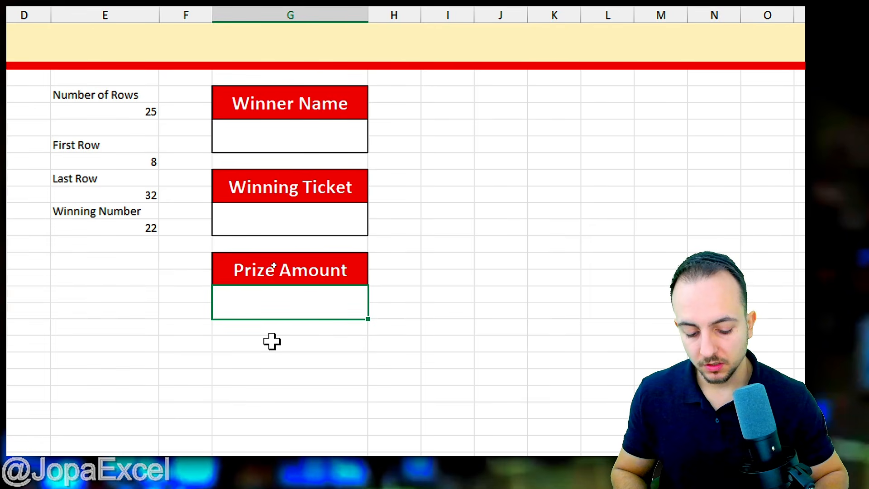
{"action": "type", "text": "=sum"}
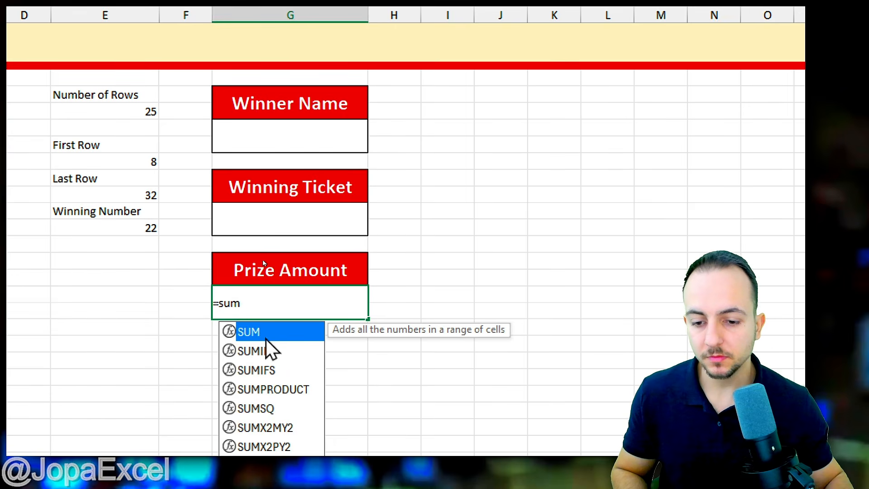
{"action": "double_click", "coordinate": [267, 335]}
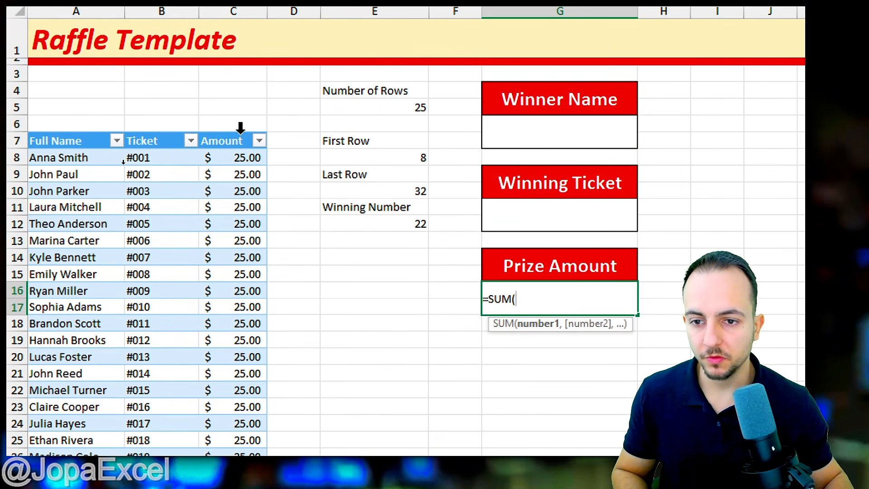
{"action": "left_click", "coordinate": [236, 122]}
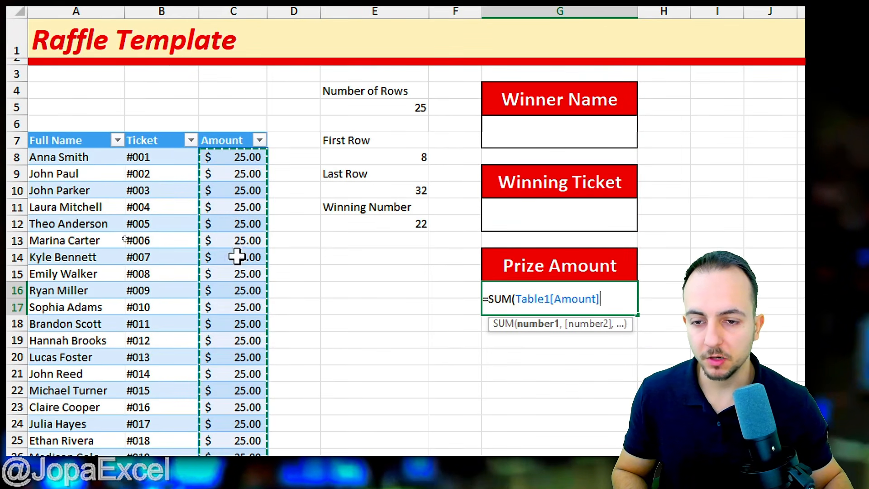
{"action": "key", "text": "Return"}
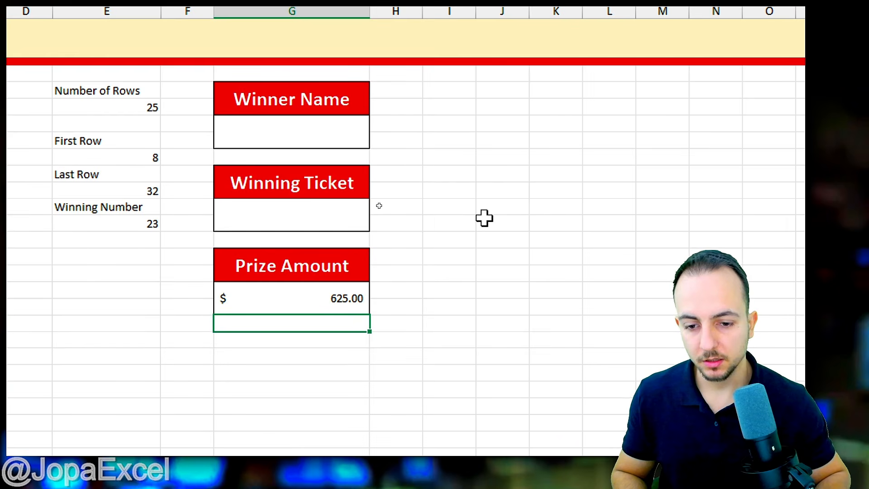
Increase the font size of the prize total below Prize Amount and make it bold
{"action": "left_click", "coordinate": [322, 292]}
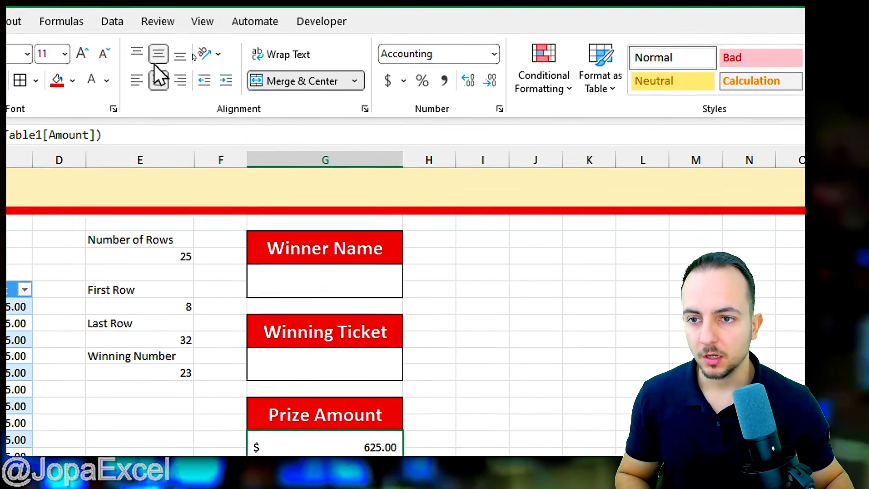
{"action": "left_click", "coordinate": [107, 63]}
{"action": "left_click", "coordinate": [107, 64]}
{"action": "left_click", "coordinate": [107, 63]}
{"action": "left_click", "coordinate": [107, 63]}
{"action": "left_click", "coordinate": [107, 63]}
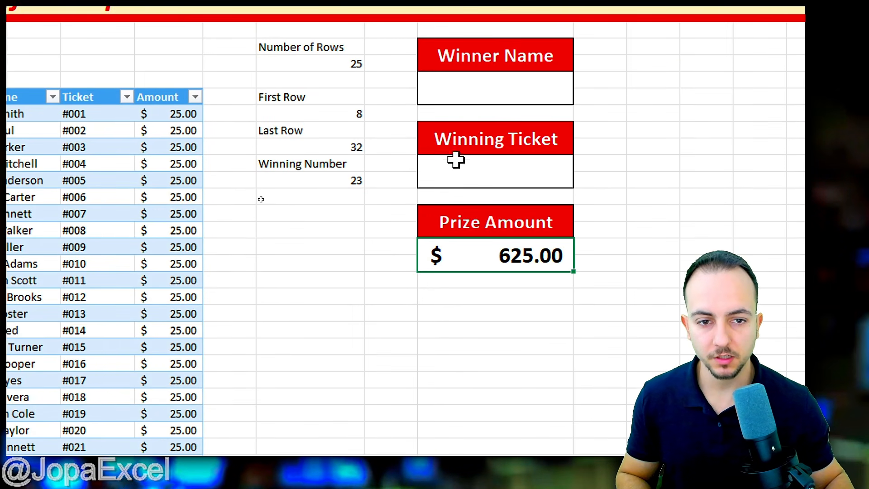
Check which worksheet rows hold the first participants by going through rows 8 to 12
{"action": "left_click", "coordinate": [456, 159]}
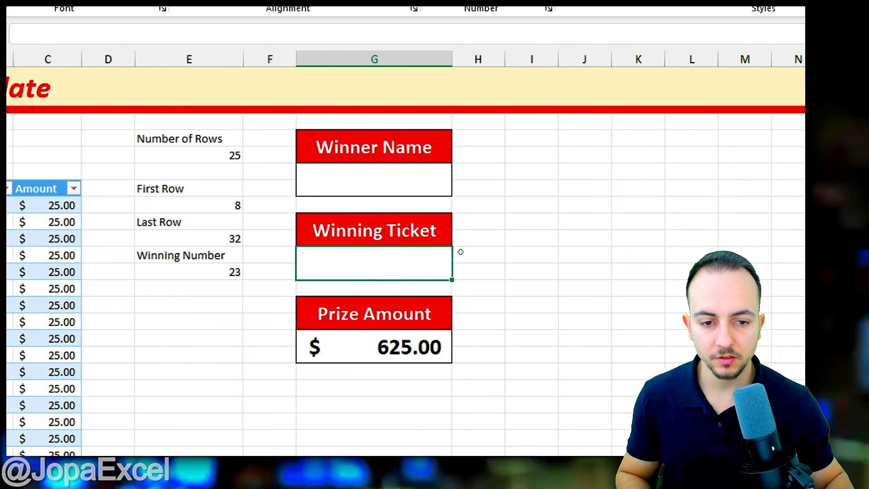
{"action": "left_click", "coordinate": [412, 177]}
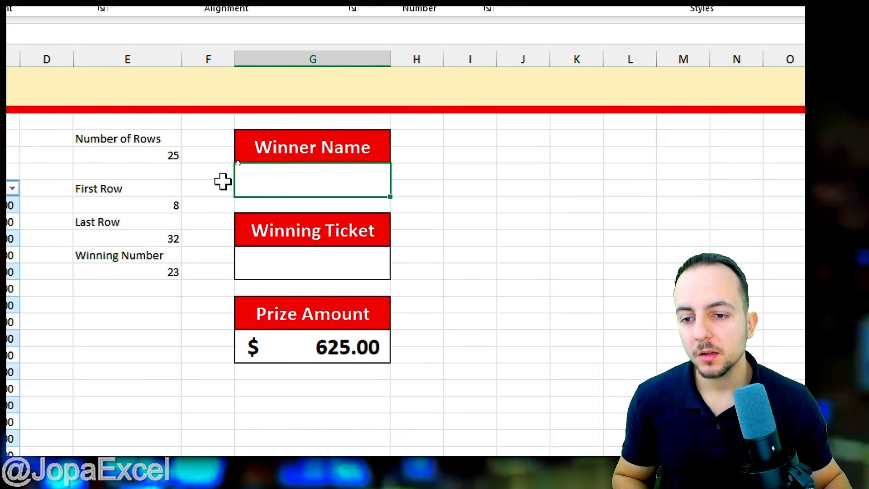
{"action": "left_click", "coordinate": [16, 205]}
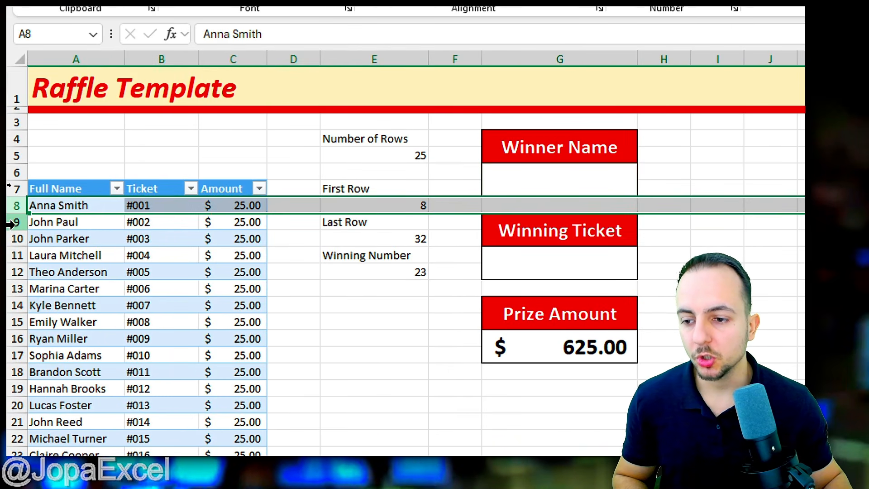
{"action": "left_click", "coordinate": [14, 221]}
{"action": "left_click", "coordinate": [14, 238]}
{"action": "left_click", "coordinate": [16, 255]}
{"action": "left_click", "coordinate": [16, 272]}
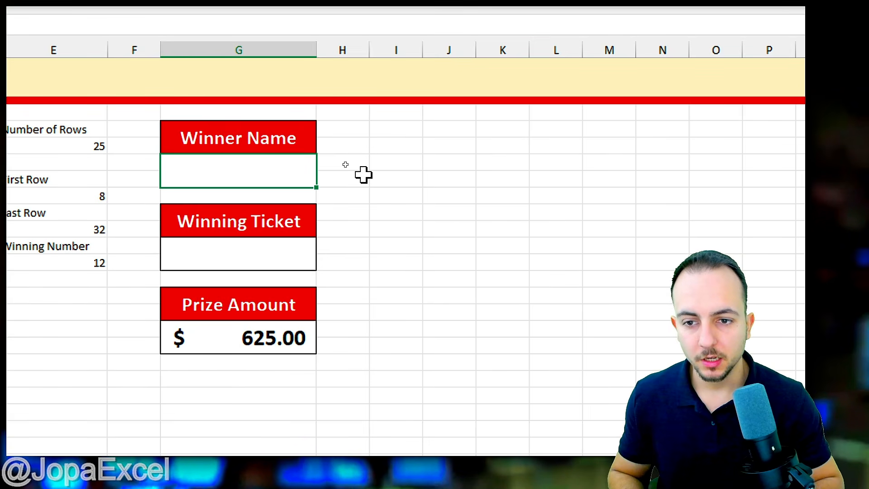
Enter an INDEX formula below Winner Name that looks up column A with the winning number in E12 as row number
{"action": "type", "text": "inde"}
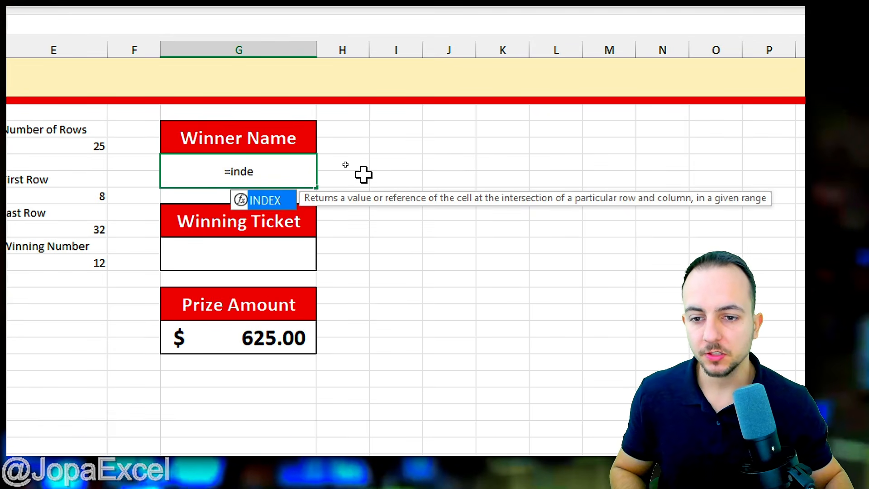
{"action": "double_click", "coordinate": [267, 200]}
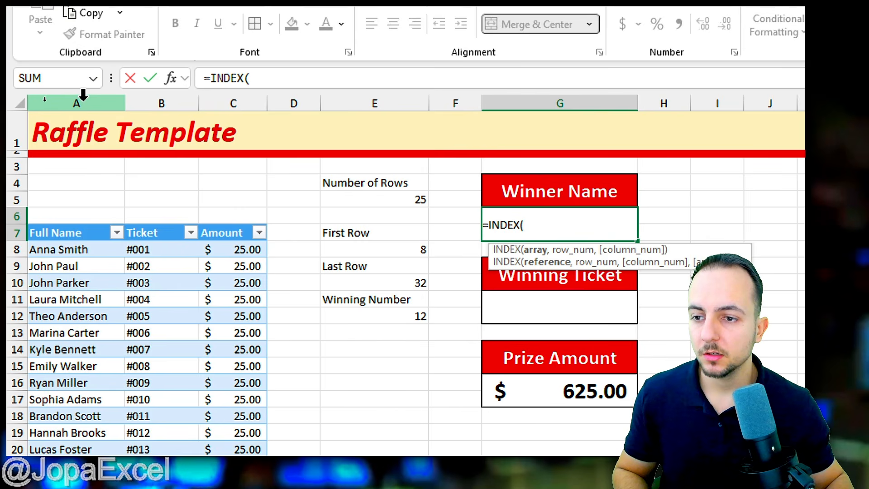
{"action": "left_click", "coordinate": [77, 101]}
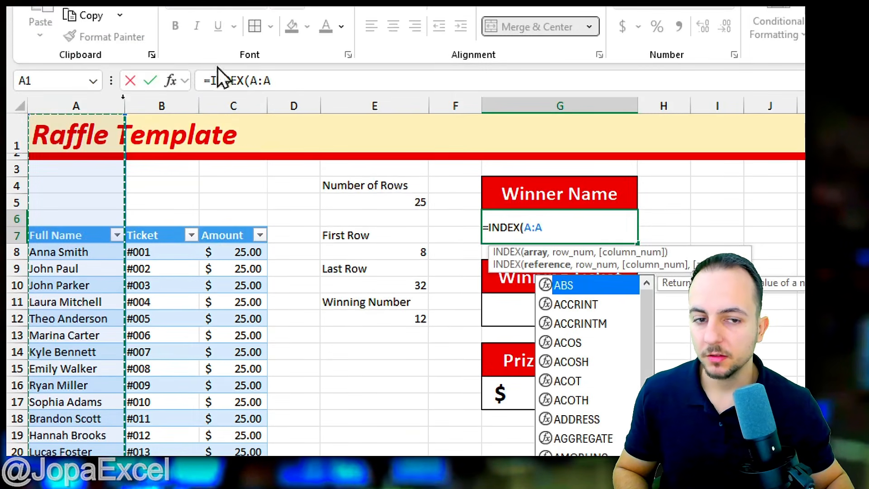
{"action": "type", "text": ","}
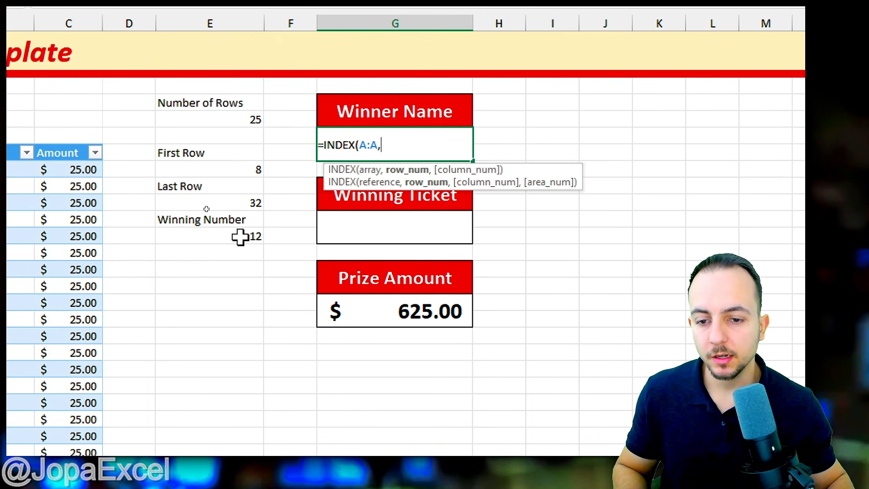
{"action": "left_click", "coordinate": [245, 236]}
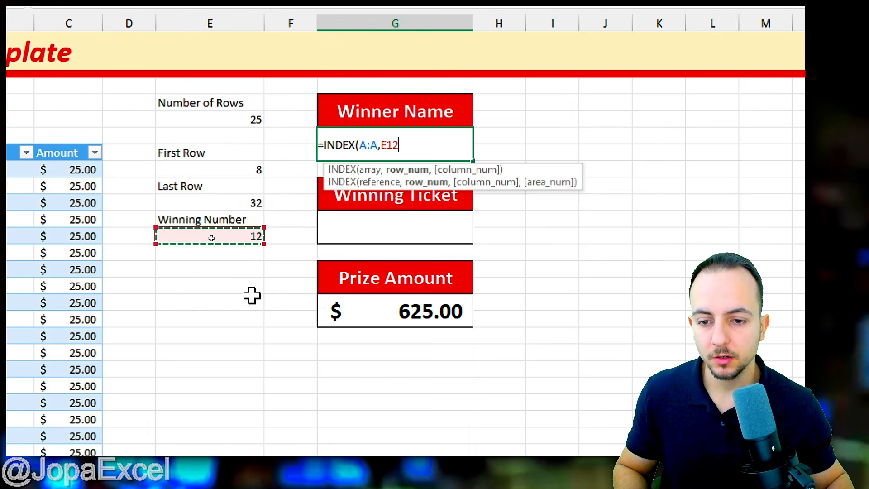
{"action": "key", "text": "Return"}
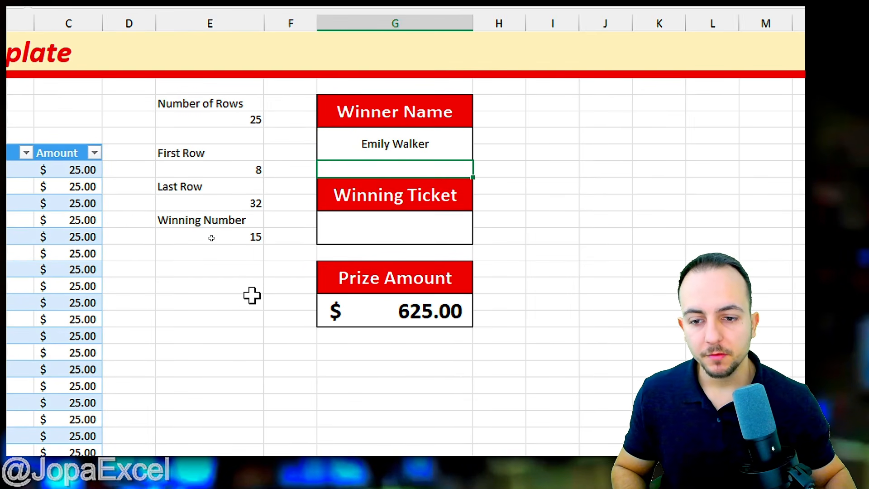
{"action": "mouse_move", "coordinate": [255, 221]}
{"action": "left_mouse_down"}
{"action": "mouse_move", "coordinate": [258, 255]}
{"action": "mouse_move", "coordinate": [257, 222]}
{"action": "left_mouse_up"}
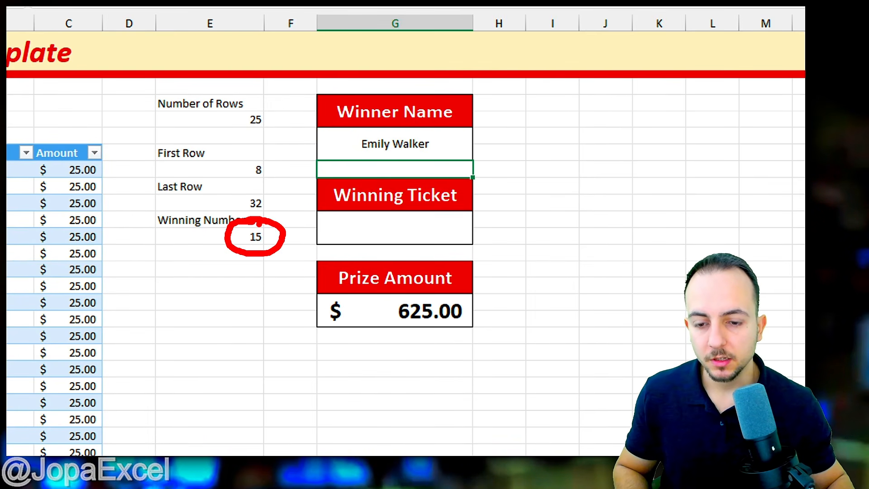
{"action": "left_click_drag", "start_coordinate": [316, 157], "coordinate": [353, 150]}
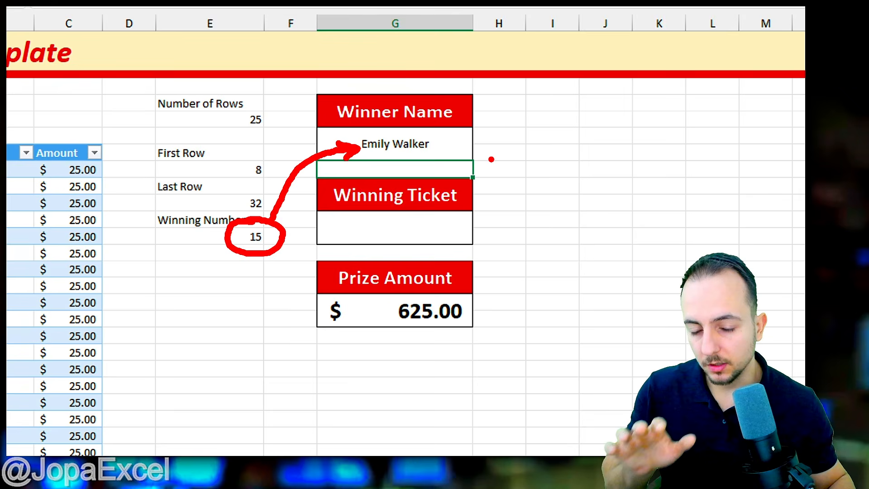
Recalculate the random winning number in E12 and compare the displayed winner name with the participant in the matching worksheet row
{"action": "key", "text": "Escape"}
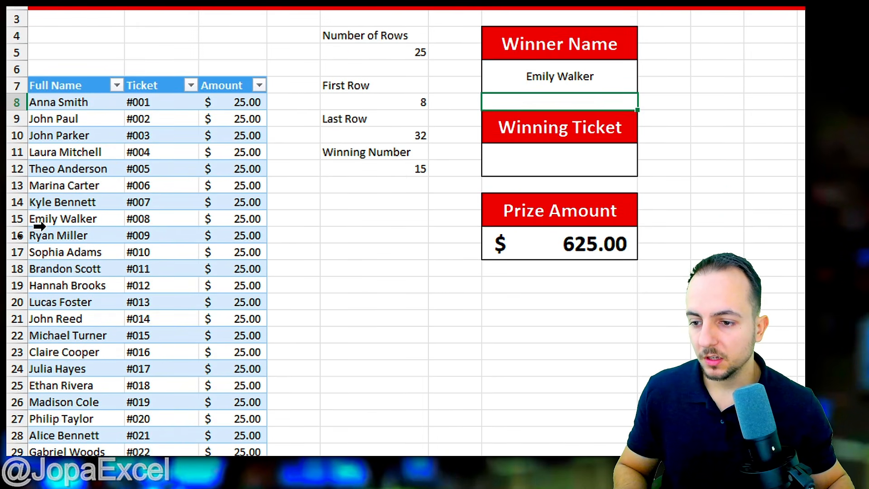
{"action": "left_click", "coordinate": [16, 219]}
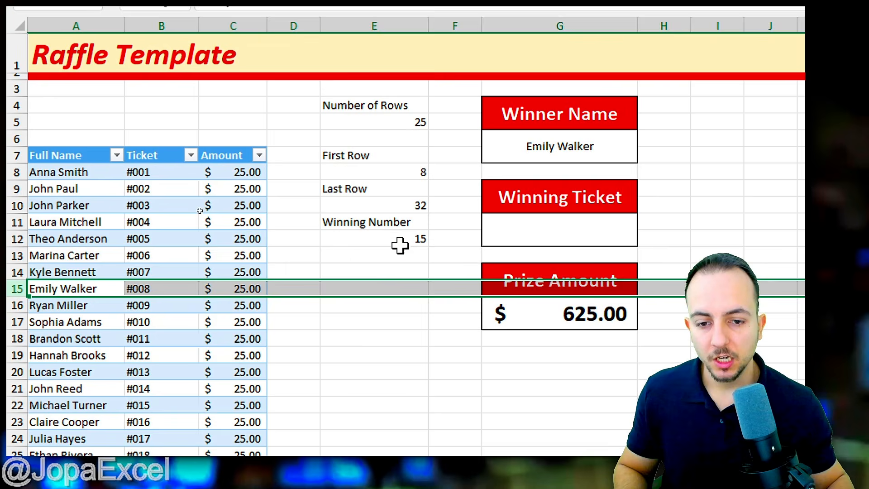
{"action": "left_click", "coordinate": [402, 167]}
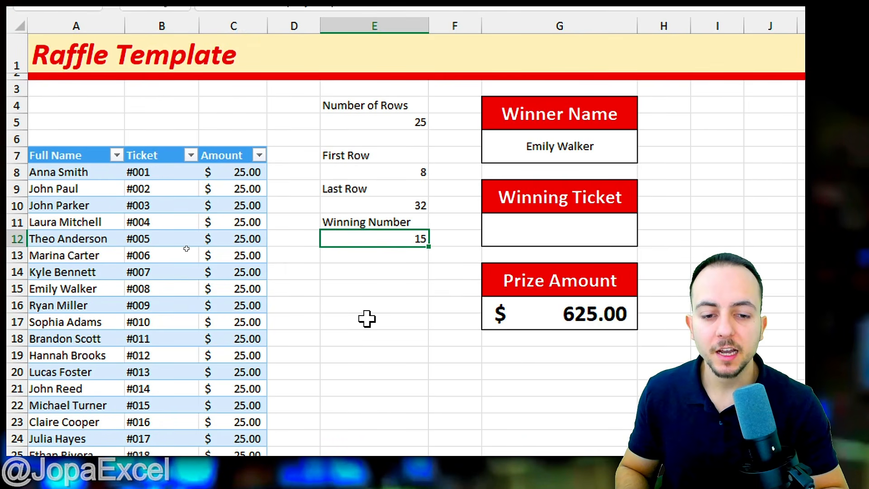
{"action": "key", "text": "F9"}
{"action": "key", "text": "F9"}
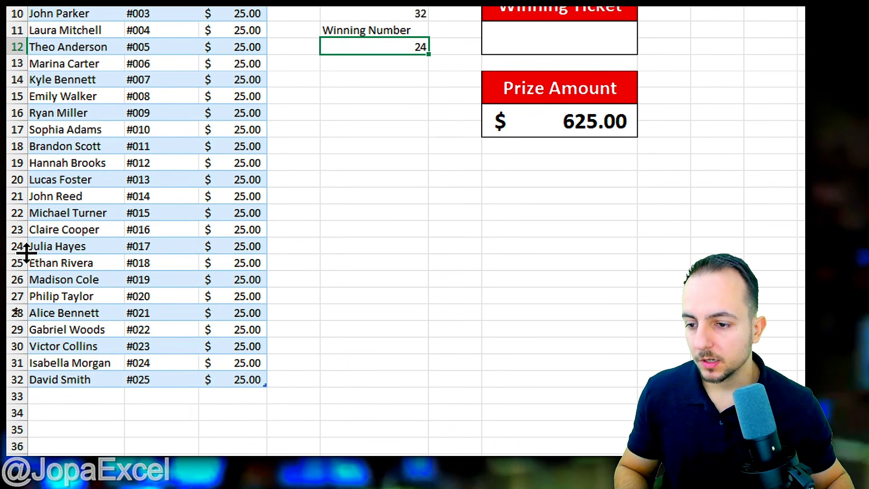
{"action": "left_click", "coordinate": [18, 246]}
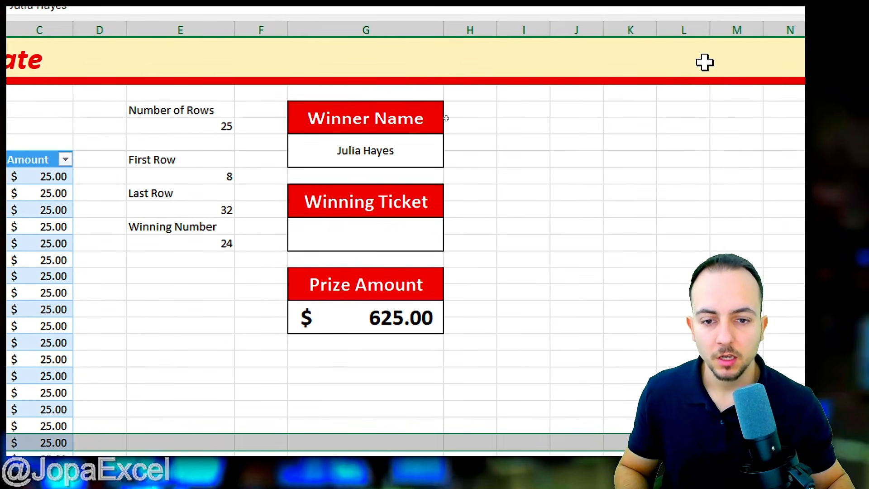
Increase the font size of the result below Winner Name to 18 and make it bold
{"action": "left_click", "coordinate": [348, 156]}
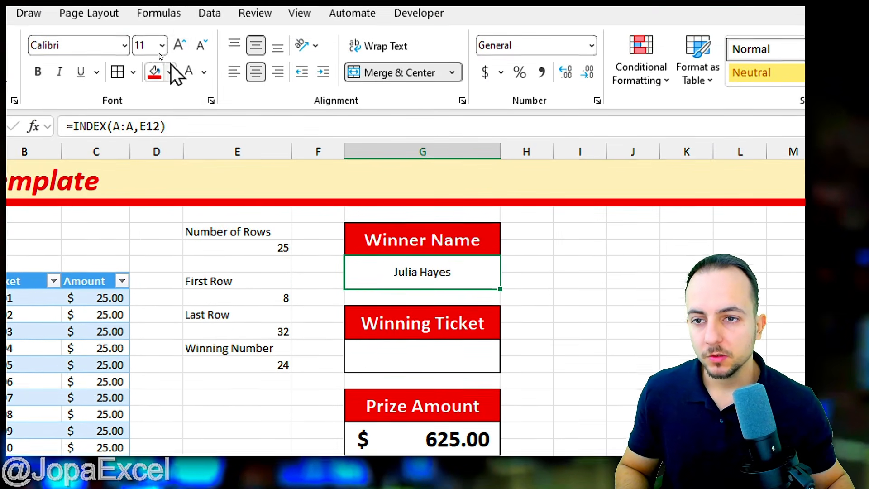
{"action": "left_click", "coordinate": [180, 60]}
{"action": "left_click", "coordinate": [179, 61]}
{"action": "left_click", "coordinate": [179, 60]}
{"action": "left_click", "coordinate": [180, 60]}
{"action": "left_click", "coordinate": [38, 87]}
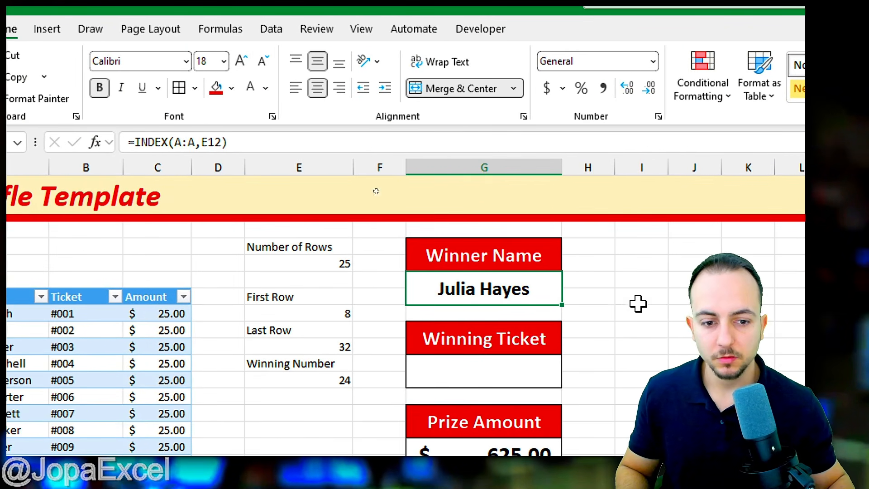
Enter an INDEX formula below Winning Ticket that looks up column B with the winning number in E12 as row number
{"action": "left_click_drag", "start_coordinate": [383, 108], "coordinate": [382, 310]}
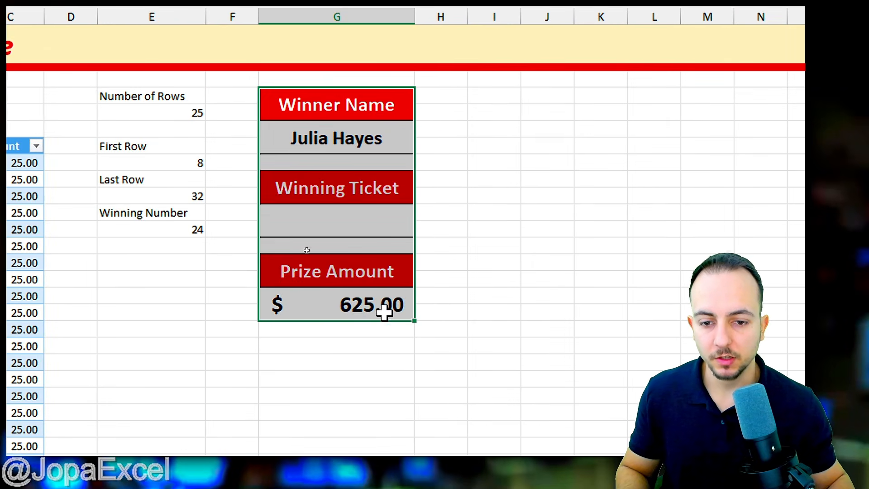
{"action": "left_click", "coordinate": [378, 226]}
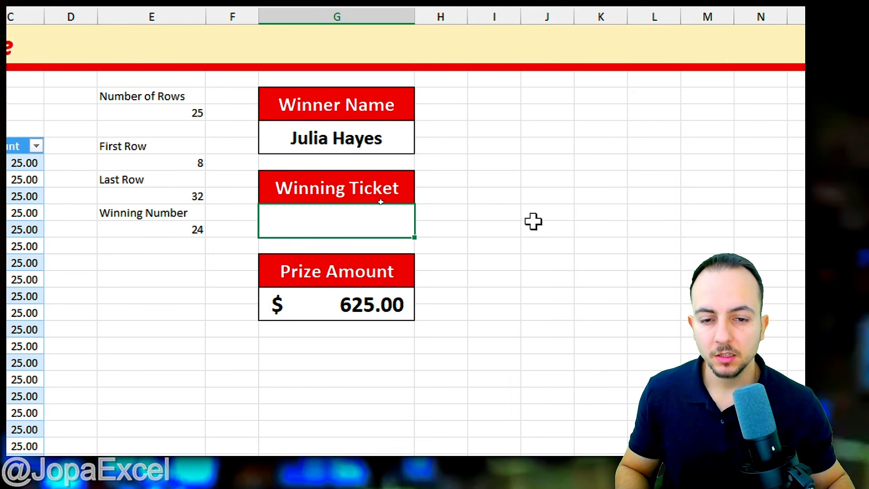
{"action": "type", "text": "=indi"}
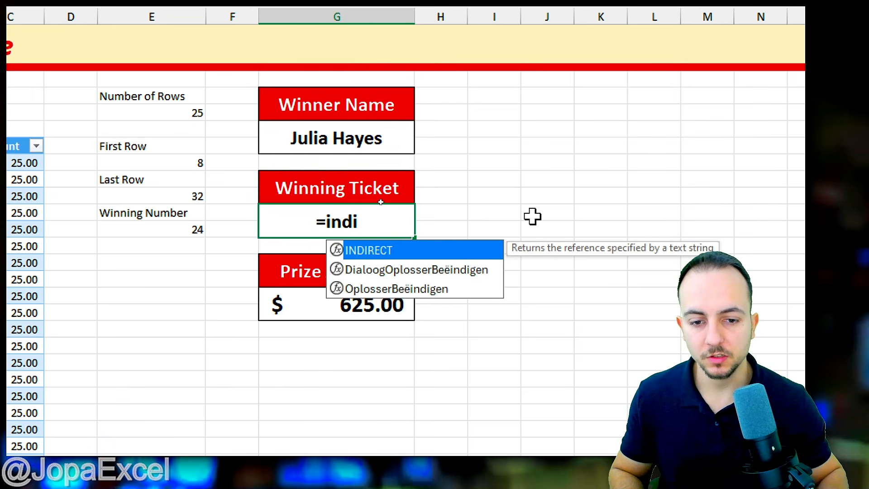
{"action": "key", "text": "BackSpace"}
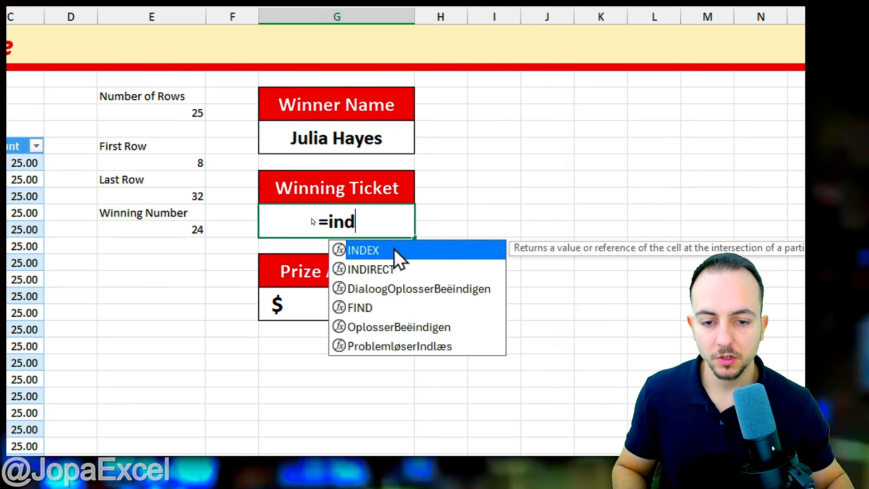
{"action": "double_click", "coordinate": [394, 249]}
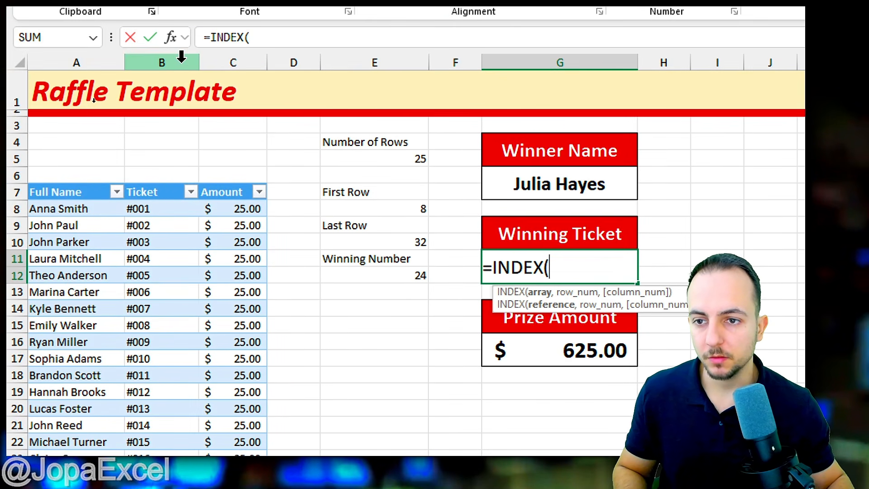
{"action": "left_click", "coordinate": [182, 56]}
{"action": "type", "text": ","}
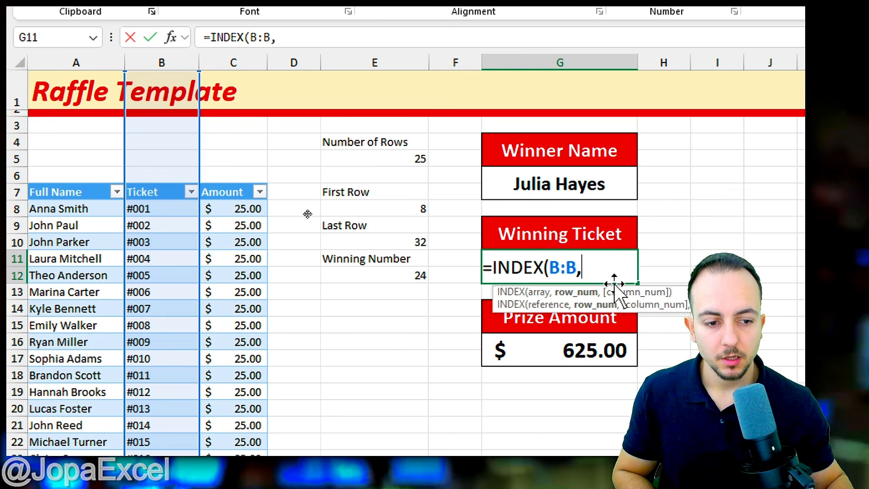
{"action": "left_click", "coordinate": [388, 273]}
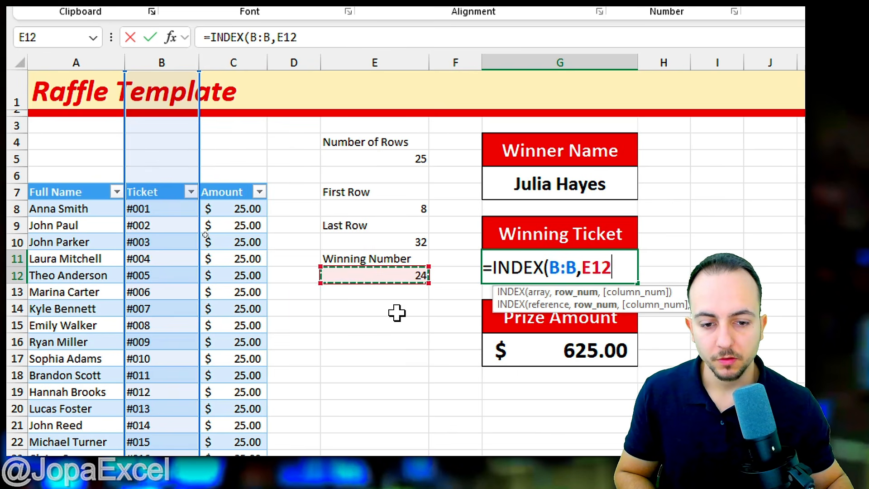
{"action": "key", "text": "Return"}
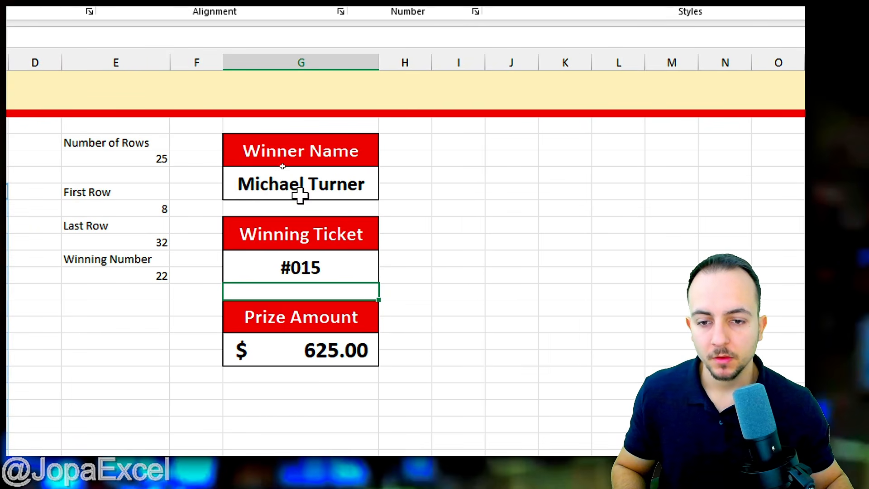
Compare the displayed winner name and winning ticket with the Full Name and Ticket columns of the participant table
{"action": "left_click", "coordinate": [355, 149]}
{"action": "left_click", "coordinate": [344, 237]}
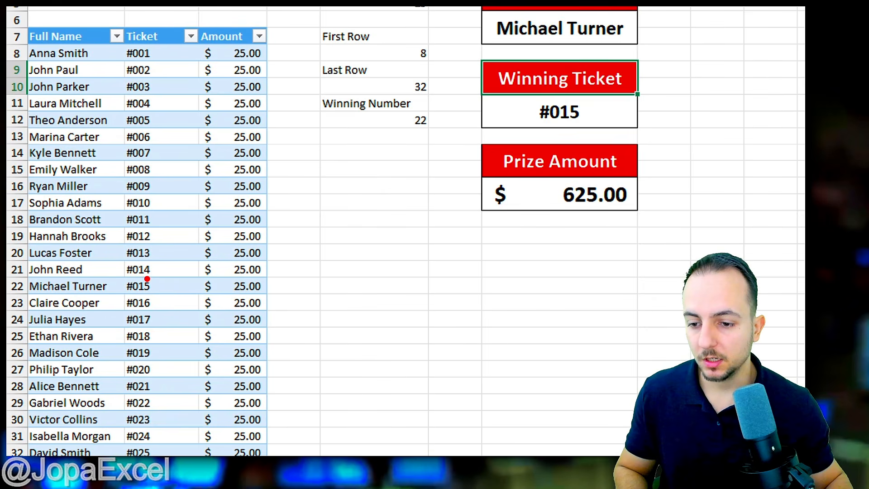
{"action": "left_click_drag", "start_coordinate": [147, 279], "coordinate": [118, 275]}
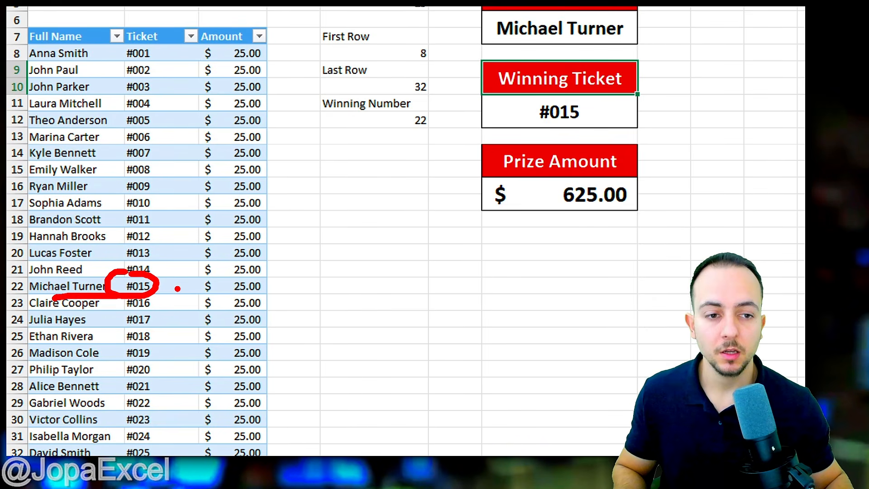
{"action": "key", "text": "Escape"}
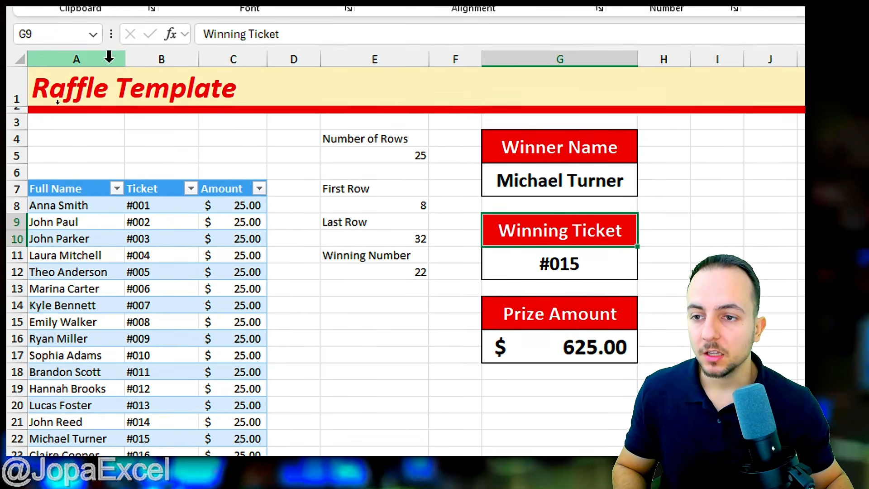
{"action": "left_click", "coordinate": [107, 52]}
{"action": "left_click", "coordinate": [158, 57]}
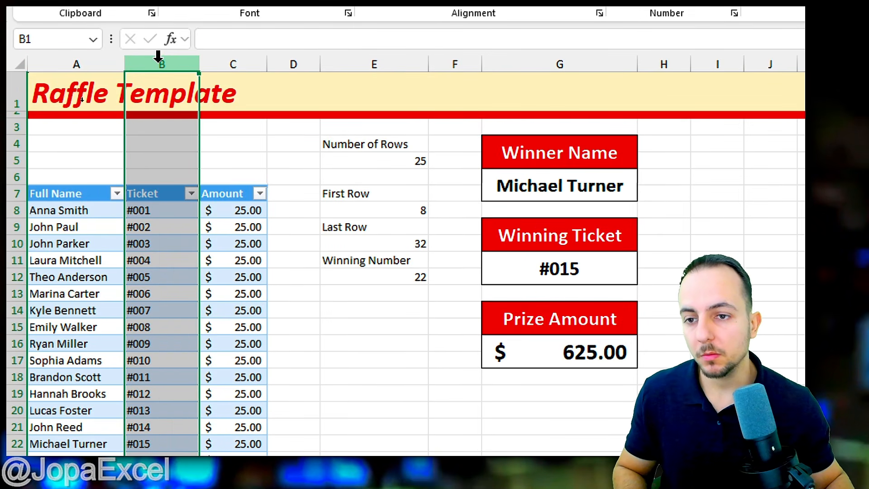
{"action": "left_click", "coordinate": [153, 182]}
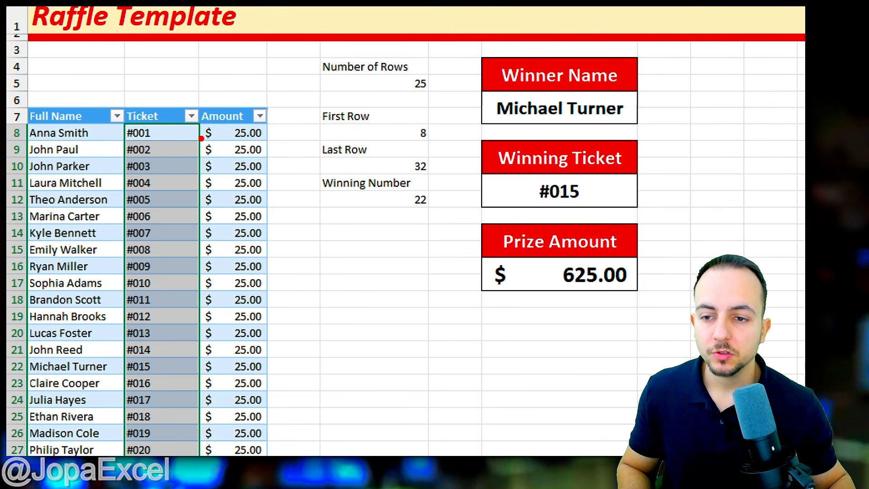
{"action": "left_click_drag", "start_coordinate": [191, 125], "coordinate": [212, 122]}
{"action": "left_click_drag", "start_coordinate": [202, 135], "coordinate": [251, 166]}
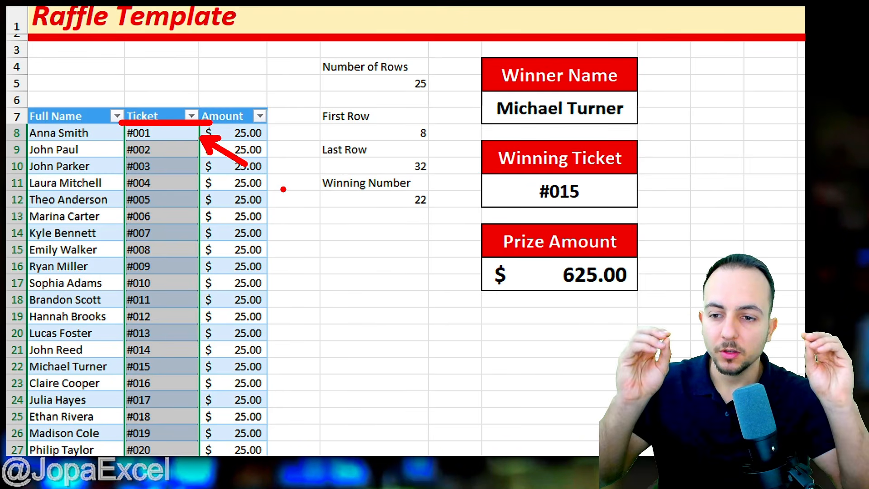
{"action": "key", "text": "ctrl+z"}
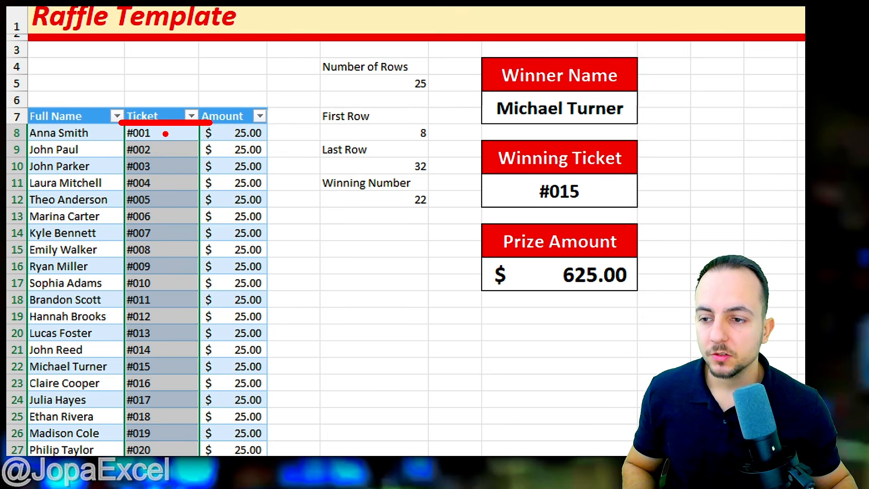
{"action": "key", "text": "ctrl+z"}
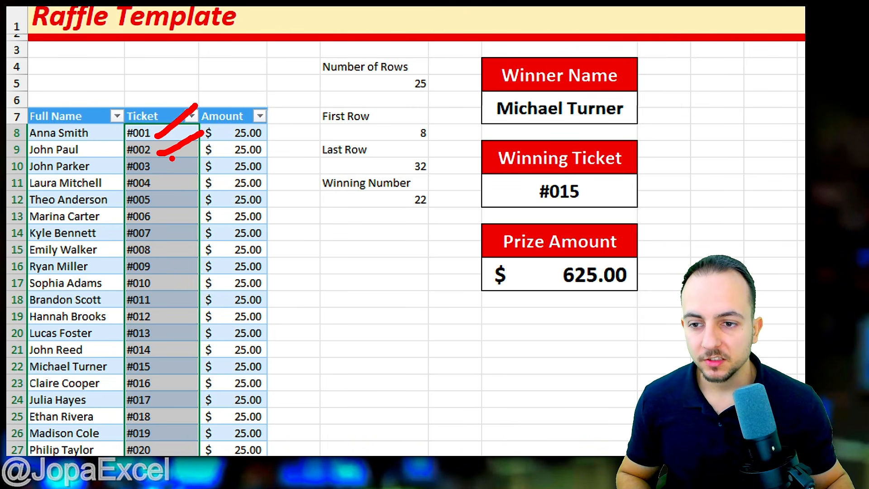
{"action": "left_click_drag", "start_coordinate": [171, 161], "coordinate": [203, 155]}
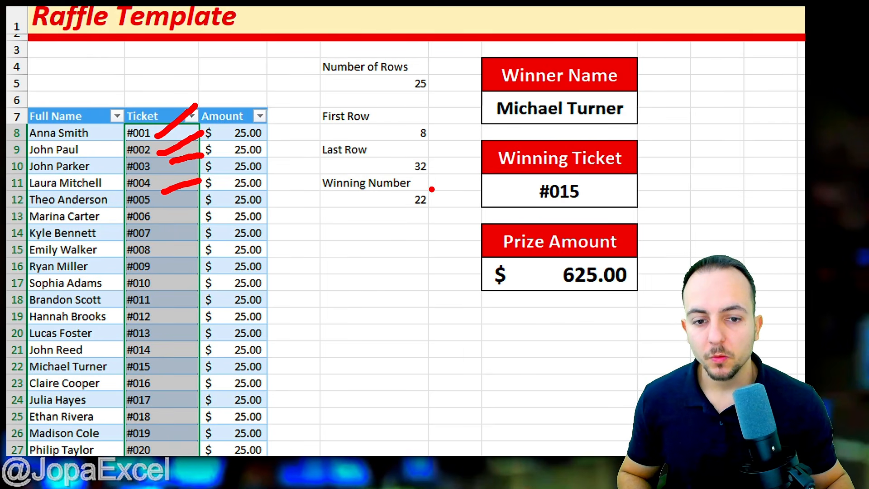
{"action": "left_click_drag", "start_coordinate": [393, 194], "coordinate": [421, 182]}
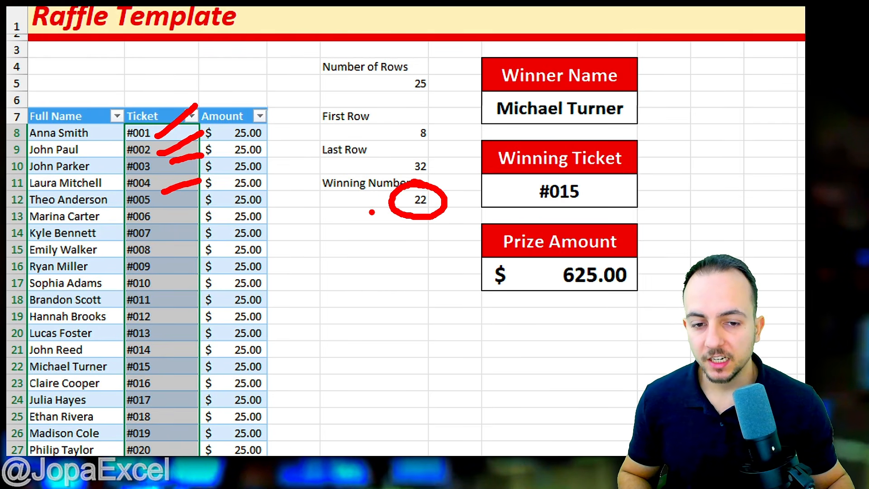
{"action": "scroll", "coordinate": [207, 394], "scroll_direction": "down", "scroll_amount": 8}
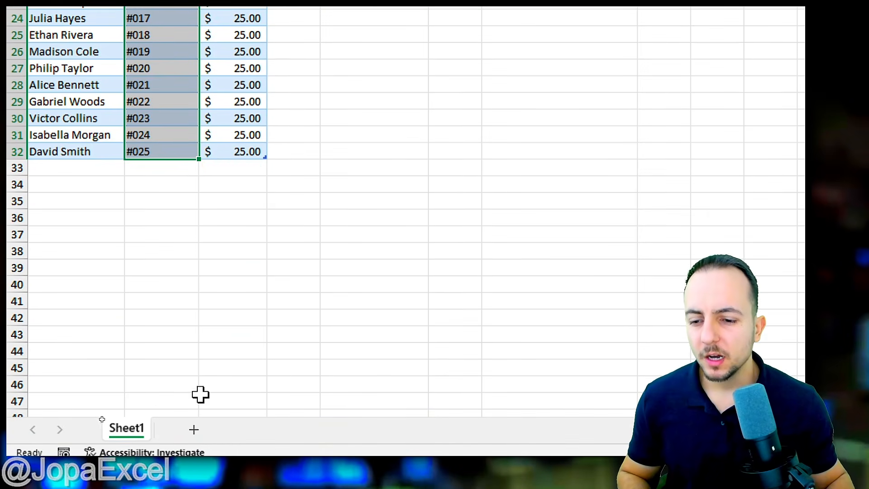
{"action": "left_click_drag", "start_coordinate": [171, 288], "coordinate": [124, 294]}
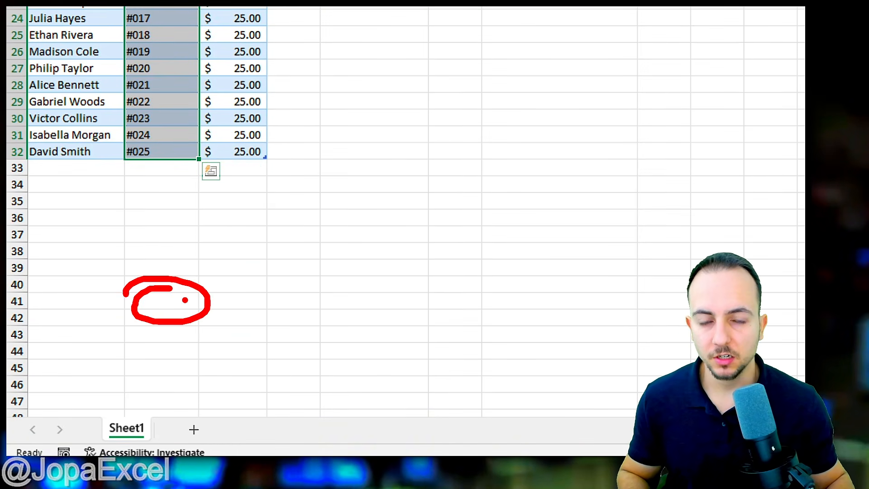
{"action": "scroll", "coordinate": [204, 163], "scroll_direction": "up", "scroll_amount": 8}
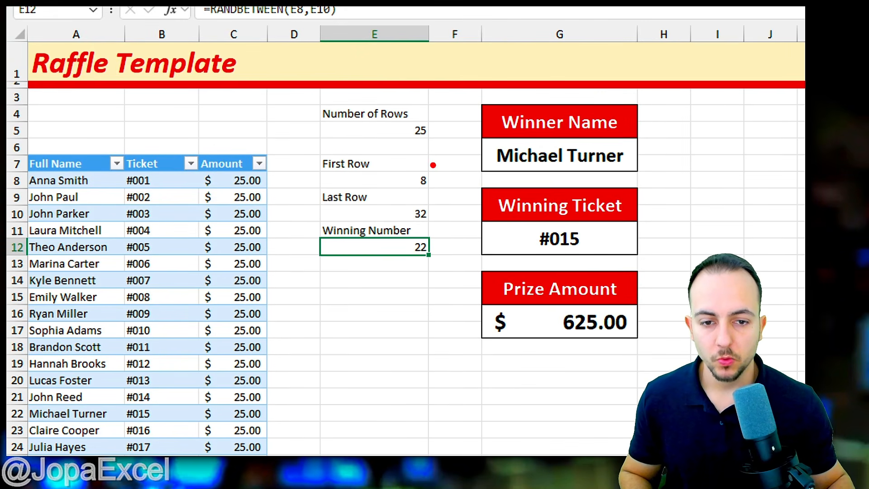
{"action": "left_click_drag", "start_coordinate": [446, 184], "coordinate": [420, 159]}
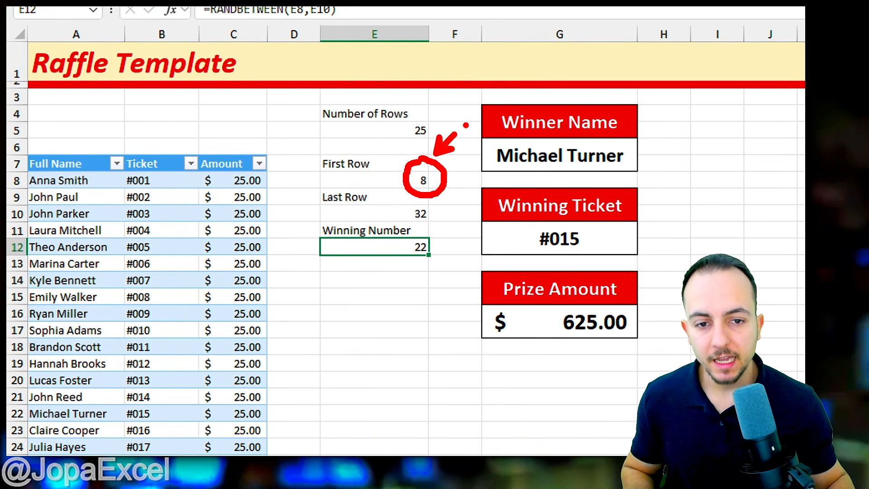
{"action": "key", "text": "ctrl+z"}
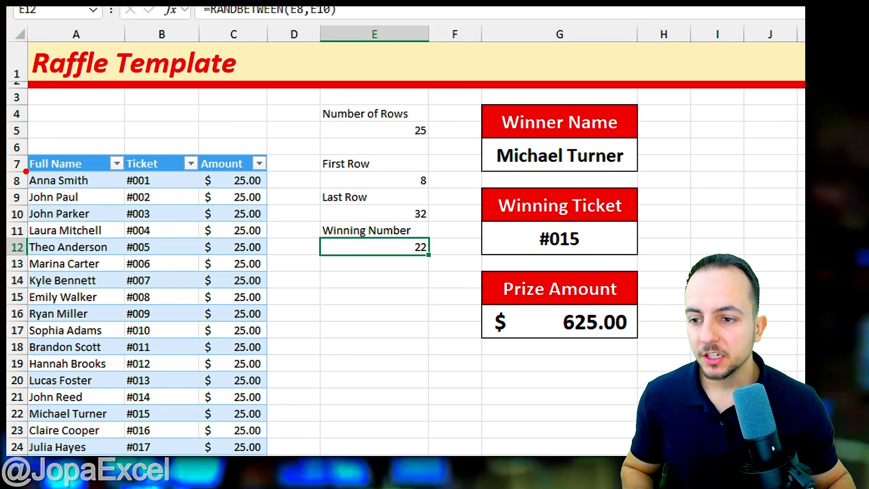
{"action": "left_click_drag", "start_coordinate": [26, 171], "coordinate": [274, 193]}
{"action": "mouse_move", "coordinate": [284, 157]}
{"action": "left_mouse_down"}
{"action": "mouse_move", "coordinate": [287, 186]}
{"action": "mouse_move", "coordinate": [315, 204]}
{"action": "left_mouse_up"}
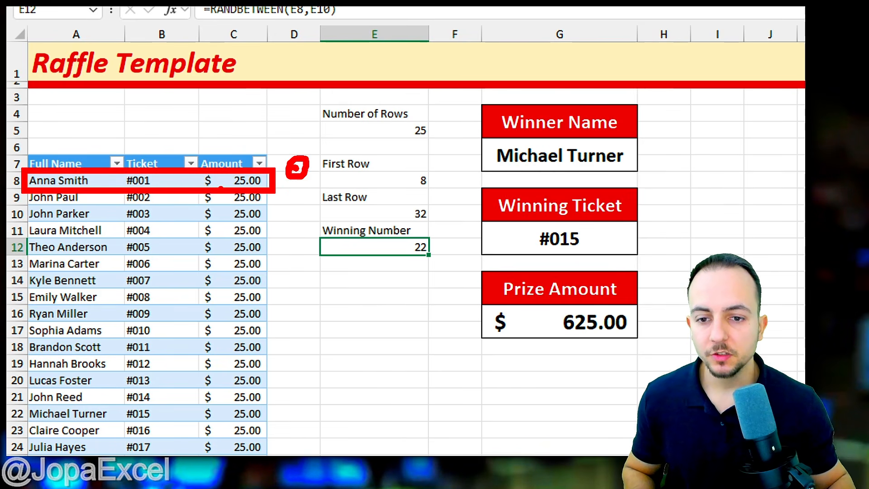
{"action": "mouse_move", "coordinate": [122, 20]}
{"action": "left_mouse_down"}
{"action": "mouse_move", "coordinate": [187, 238]}
{"action": "mouse_move", "coordinate": [201, 451]}
{"action": "left_mouse_up"}
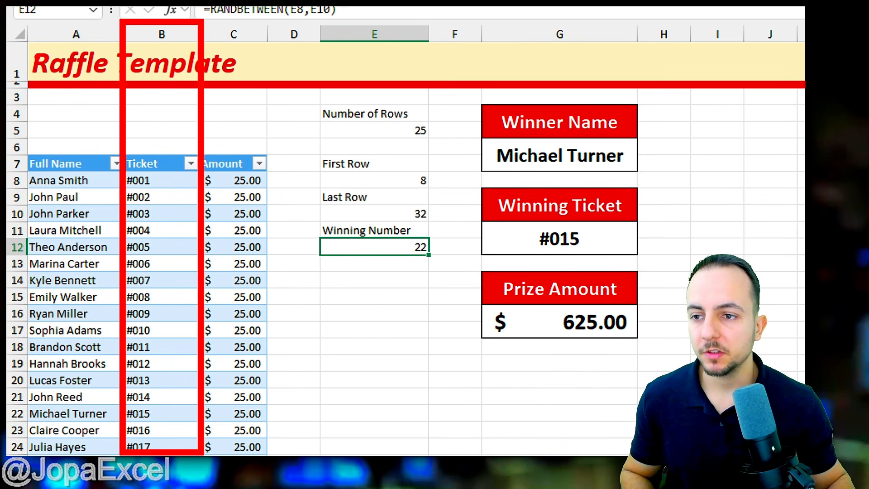
{"action": "left_click_drag", "start_coordinate": [20, 91], "coordinate": [86, 91]}
{"action": "left_click_drag", "start_coordinate": [36, 105], "coordinate": [98, 104]}
{"action": "left_click_drag", "start_coordinate": [36, 119], "coordinate": [99, 119]}
{"action": "left_click_drag", "start_coordinate": [35, 135], "coordinate": [98, 135]}
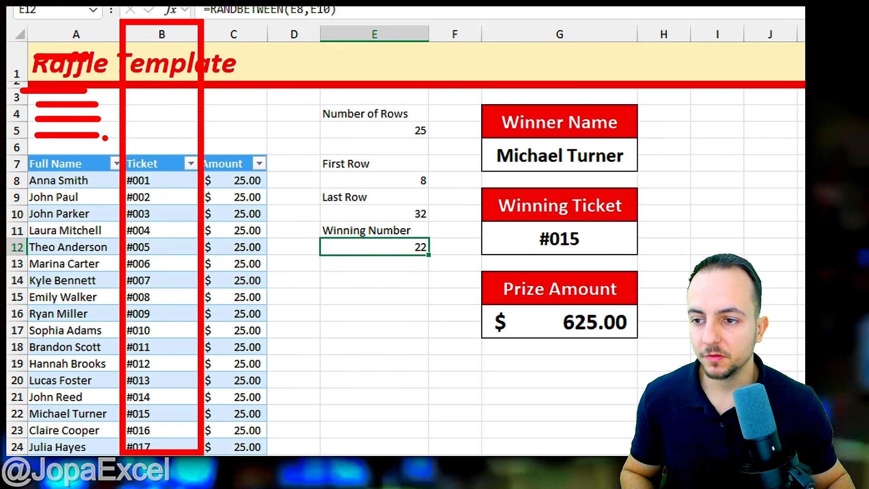
{"action": "mouse_move", "coordinate": [41, 152]}
{"action": "left_mouse_down"}
{"action": "mouse_move", "coordinate": [103, 153]}
{"action": "mouse_move", "coordinate": [93, 162]}
{"action": "left_mouse_up"}
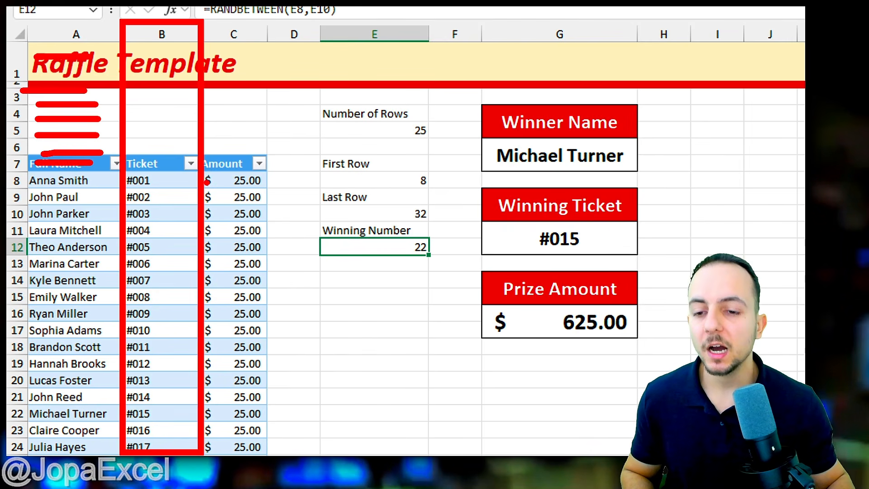
{"action": "left_click_drag", "start_coordinate": [211, 183], "coordinate": [319, 254]}
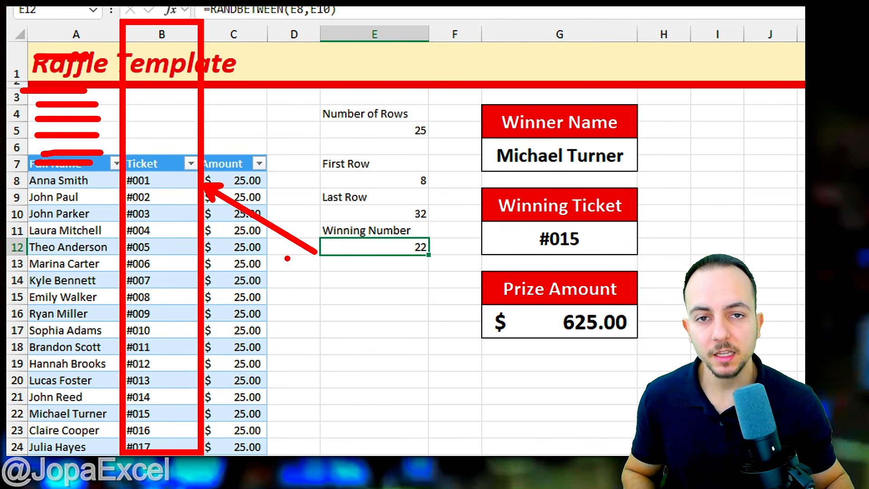
{"action": "key", "text": "ctrl+z"}
{"action": "key", "text": "ctrl+z"}
{"action": "key", "text": "ctrl+z"}
{"action": "key", "text": "ctrl+z"}
{"action": "key", "text": "ctrl+z"}
{"action": "key", "text": "ctrl+z"}
{"action": "key", "text": "ctrl+z"}
{"action": "key", "text": "ctrl+z"}
{"action": "key", "text": "ctrl+z"}
{"action": "mouse_move", "coordinate": [150, 172]}
{"action": "left_mouse_down"}
{"action": "mouse_move", "coordinate": [118, 180]}
{"action": "mouse_move", "coordinate": [152, 167]}
{"action": "left_mouse_up"}
{"action": "key", "text": "ctrl+z"}
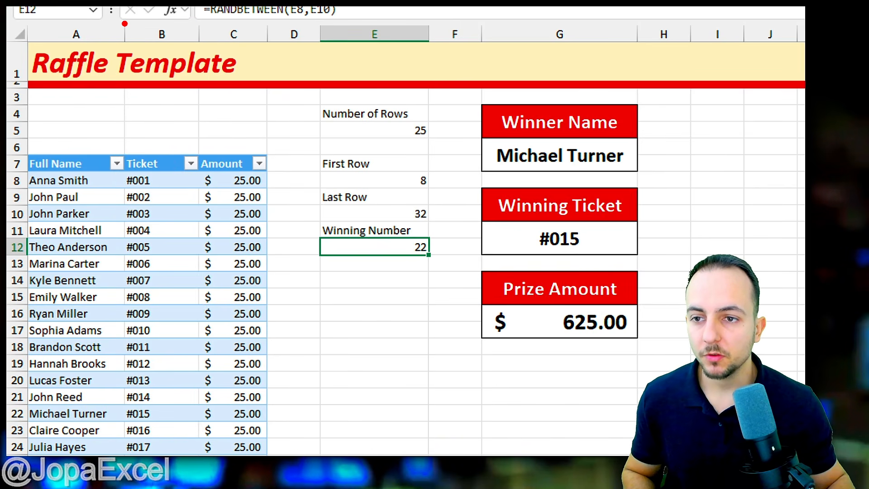
{"action": "left_click_drag", "start_coordinate": [124, 24], "coordinate": [203, 447]}
{"action": "key", "text": "ctrl+z"}
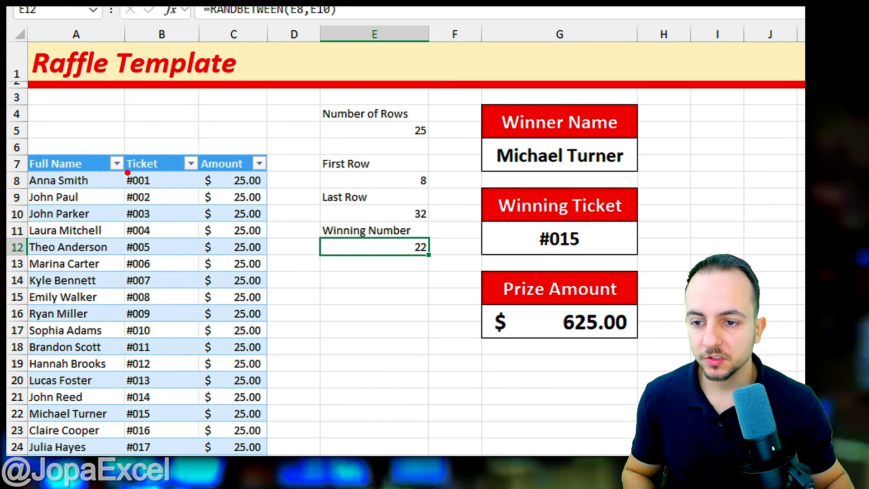
{"action": "mouse_move", "coordinate": [128, 172]}
{"action": "left_mouse_down"}
{"action": "mouse_move", "coordinate": [161, 235]}
{"action": "mouse_move", "coordinate": [201, 453]}
{"action": "left_mouse_up"}
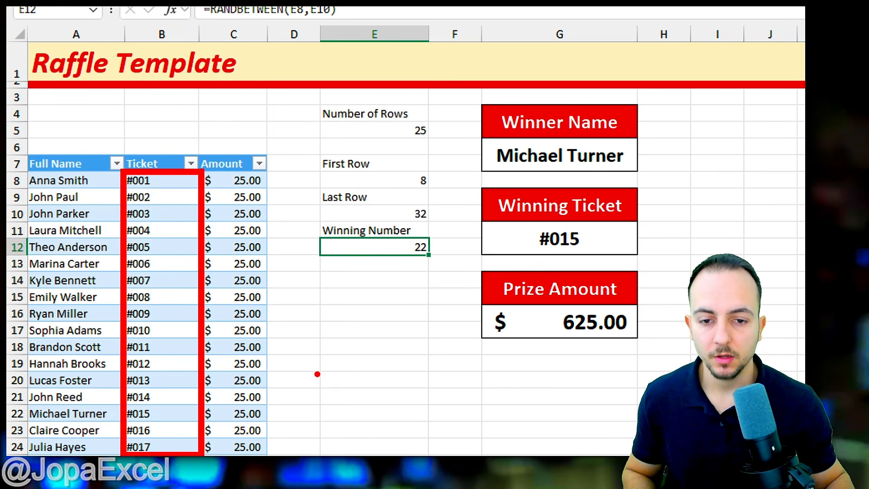
{"action": "key", "text": "Escape"}
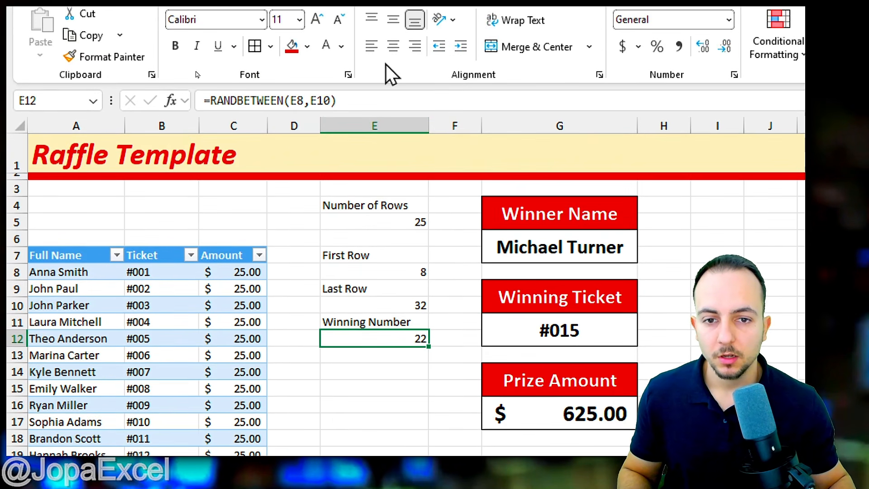
Hide columns E and F, which hold the helper calculations between the participant table and the winner displays
{"action": "left_click", "coordinate": [372, 123]}
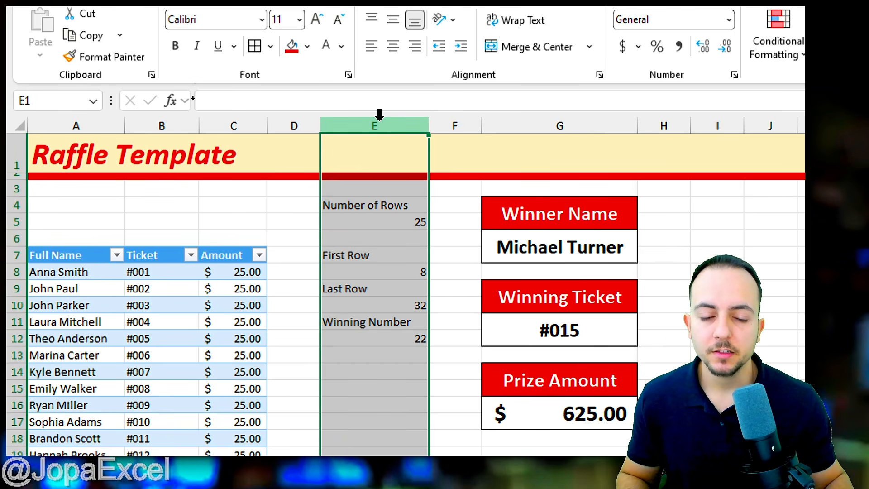
{"action": "left_click_drag", "start_coordinate": [378, 118], "coordinate": [447, 117]}
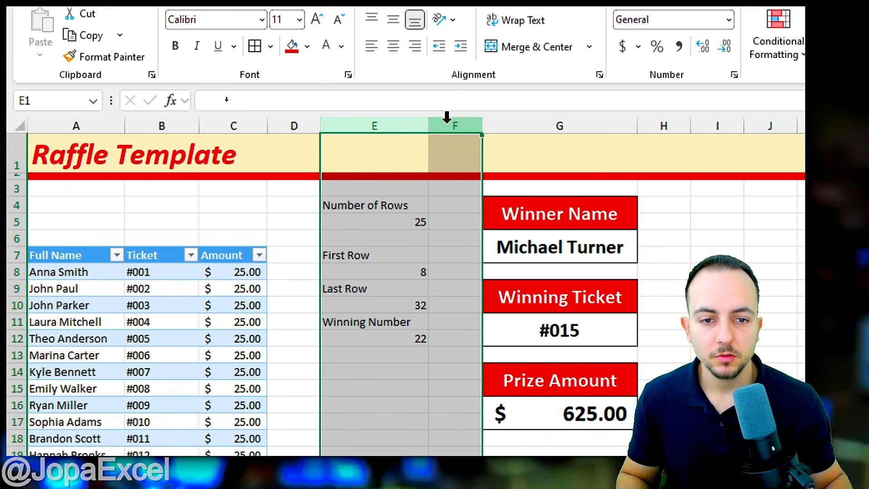
{"action": "right_click", "coordinate": [447, 117]}
{"action": "left_click", "coordinate": [503, 414]}
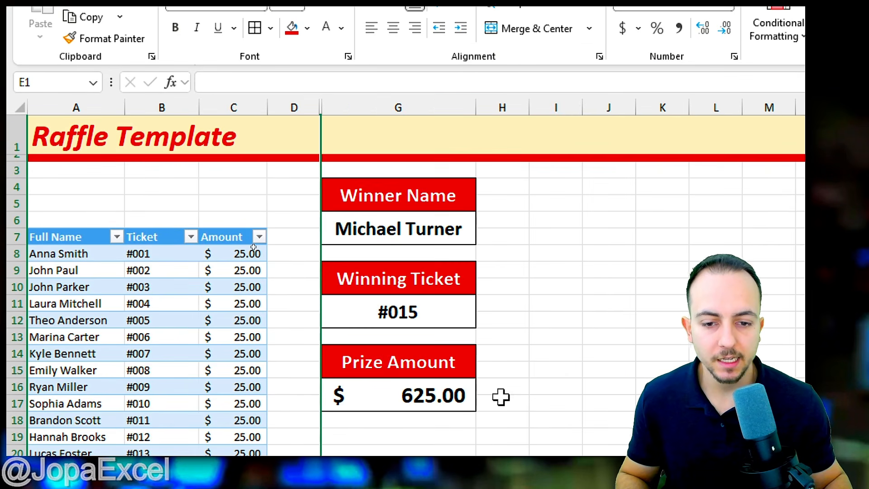
{"action": "left_click", "coordinate": [502, 392]}
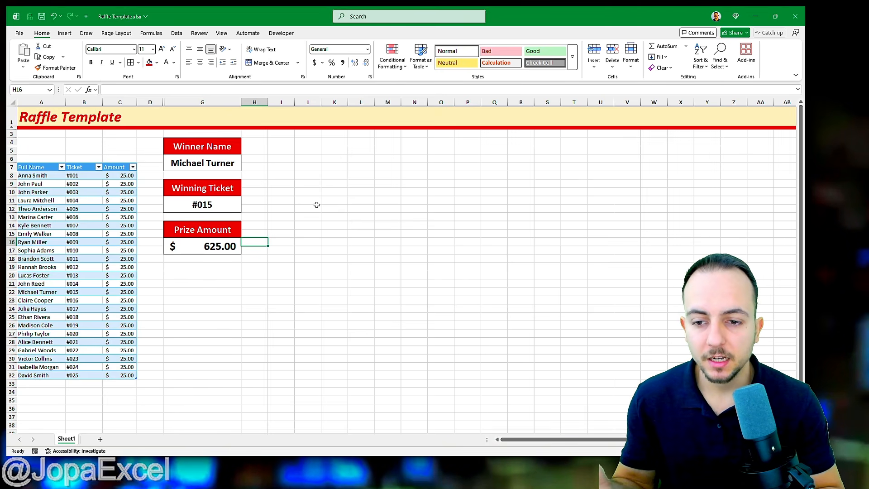
Recalculate the sheet three times to draw new random winners in the Winner Name and Winning Ticket displays
{"action": "key", "text": "F9"}
{"action": "key", "text": "F9"}
{"action": "key", "text": "F9"}
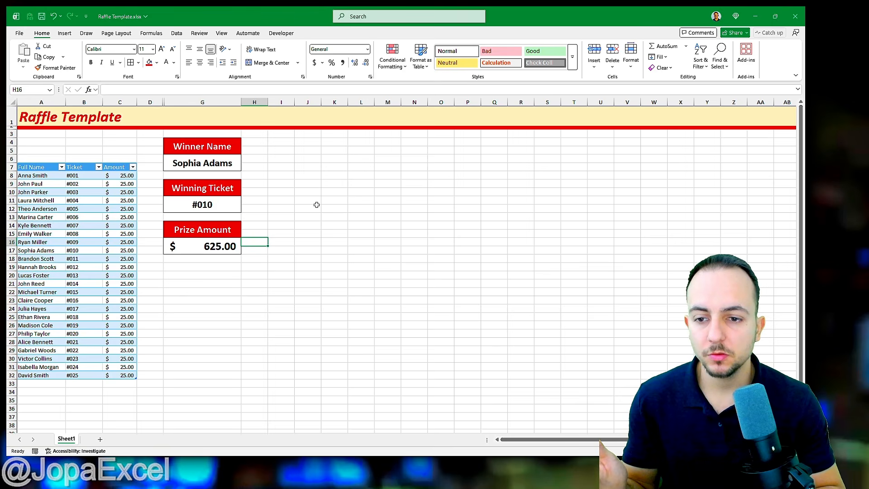